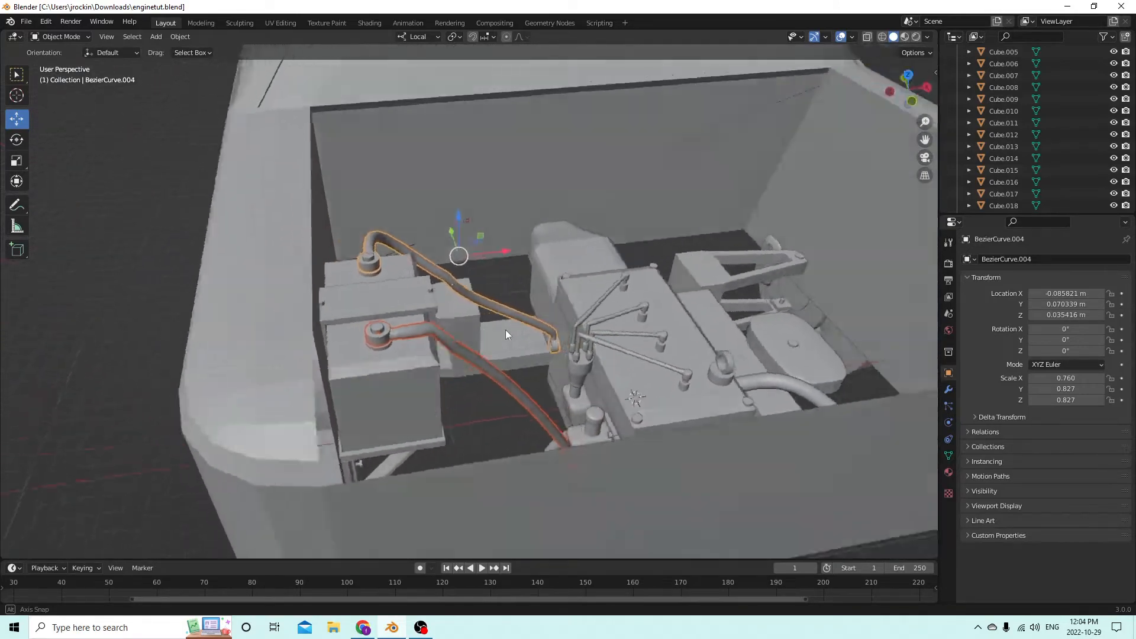
- Examine the engine bay, battery cables and surrounding car body from several angles
scroll(550, 321, down, 4)
middle_drag(702, 334, 584, 320)
scroll(558, 326, up, 2)
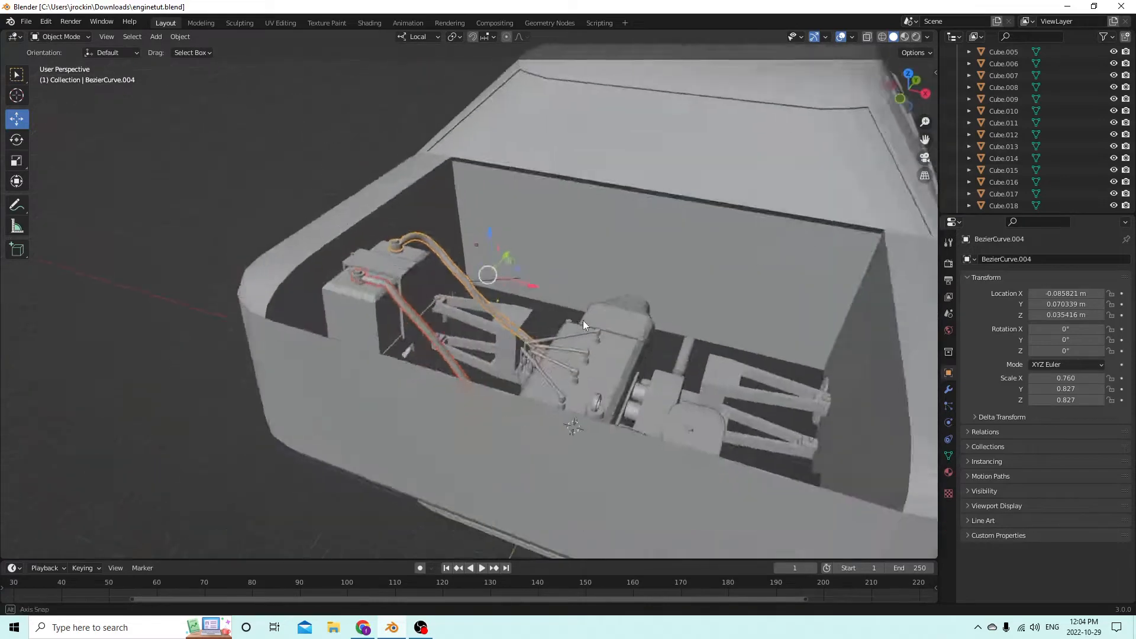
scroll(590, 310, down, 3)
scroll(468, 326, up, 2)
middle_drag(469, 325, 41, 358)
scroll(507, 341, down, 2)
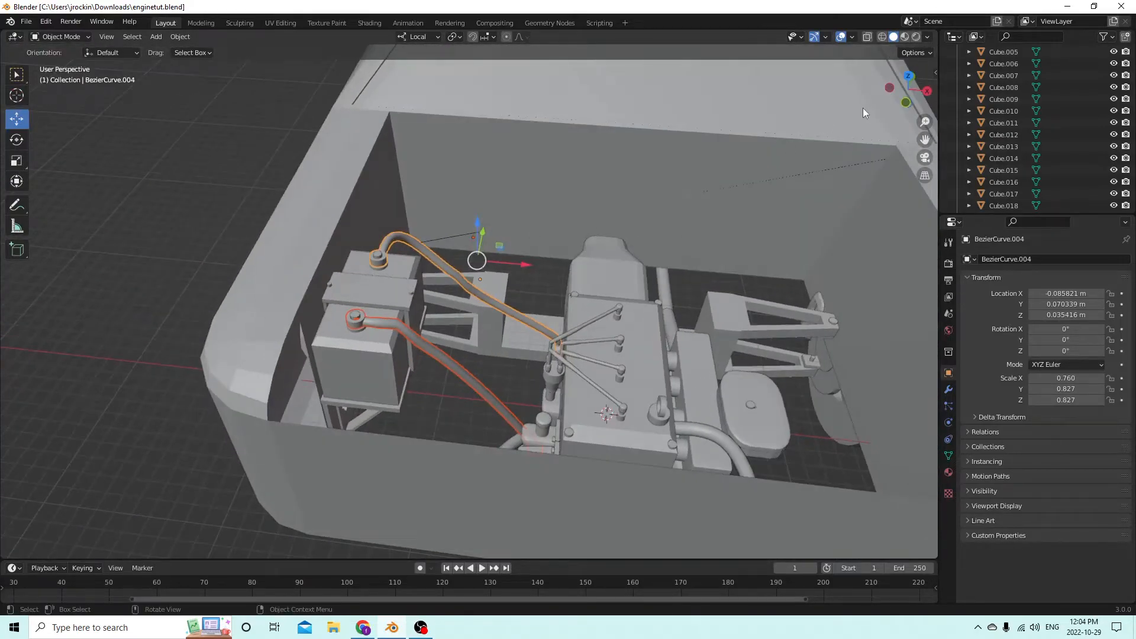
middle_drag(929, 137, 663, 237)
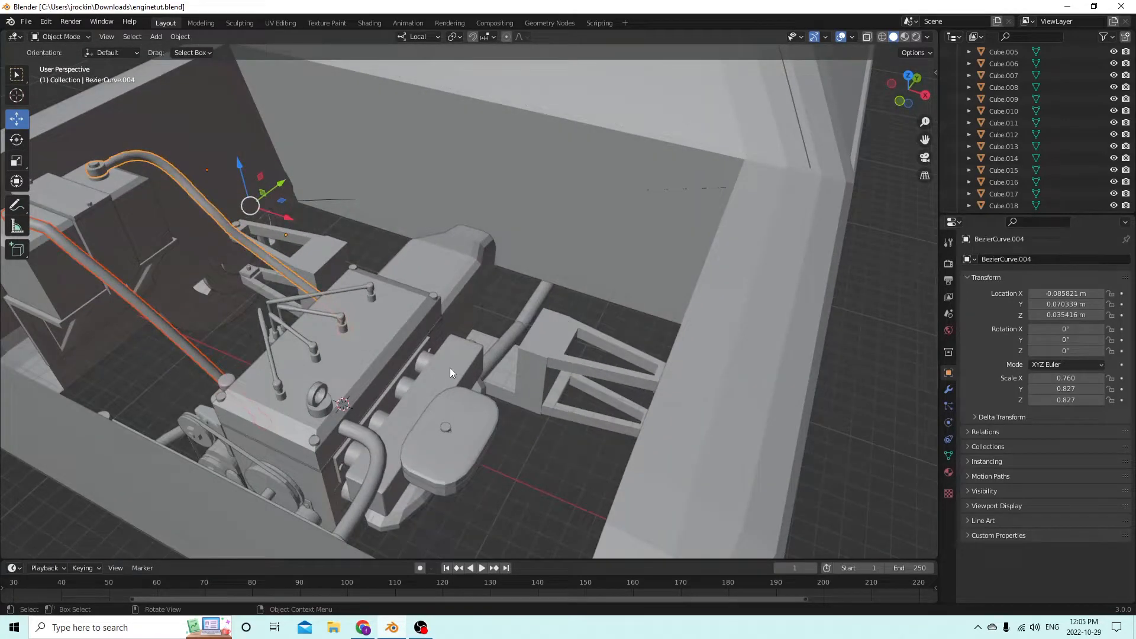
scroll(444, 368, down, 6)
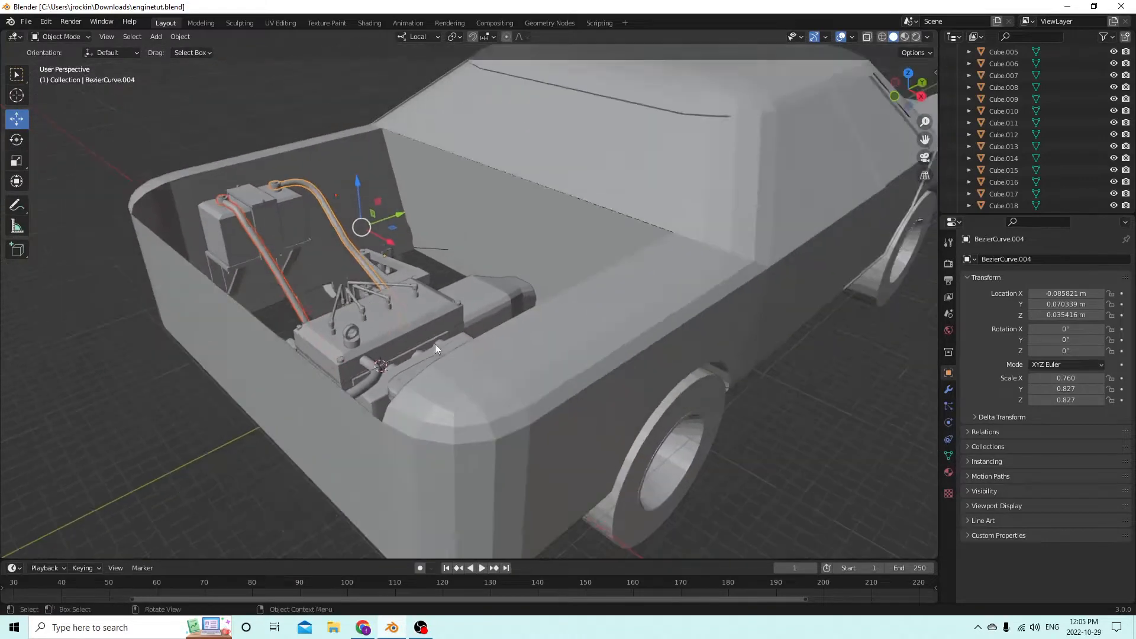
- Add a Bezier curve and move it about 0.202 m along negative Y, out in front of the car
middle_drag(435, 343, 541, 335)
scroll(537, 335, up, 3)
key(shift+a)
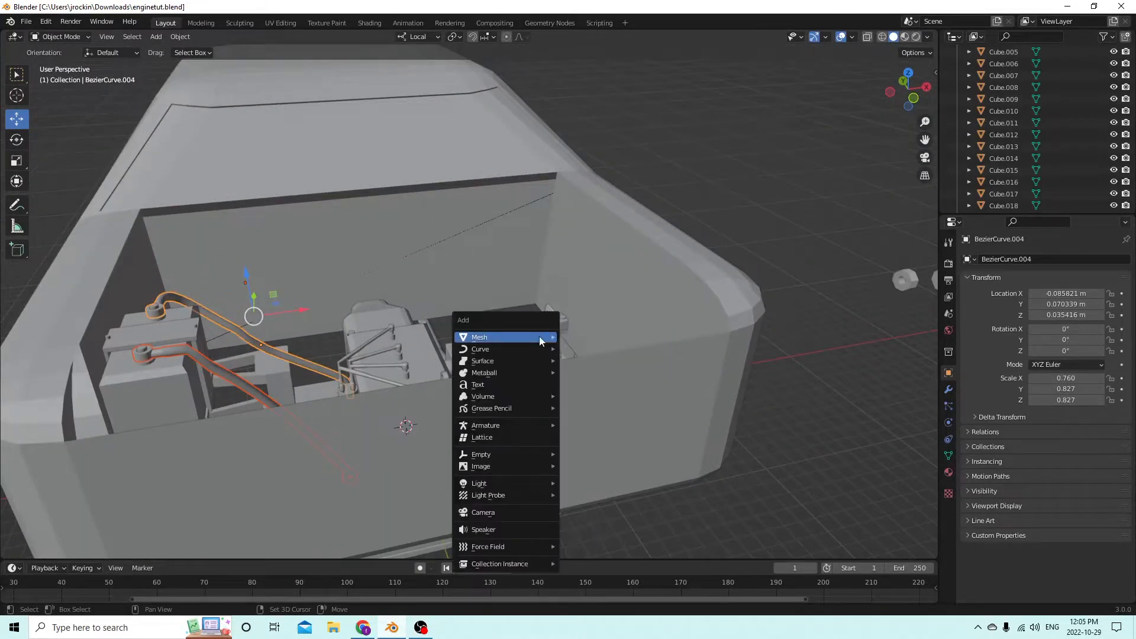
mouse_move(536, 349)
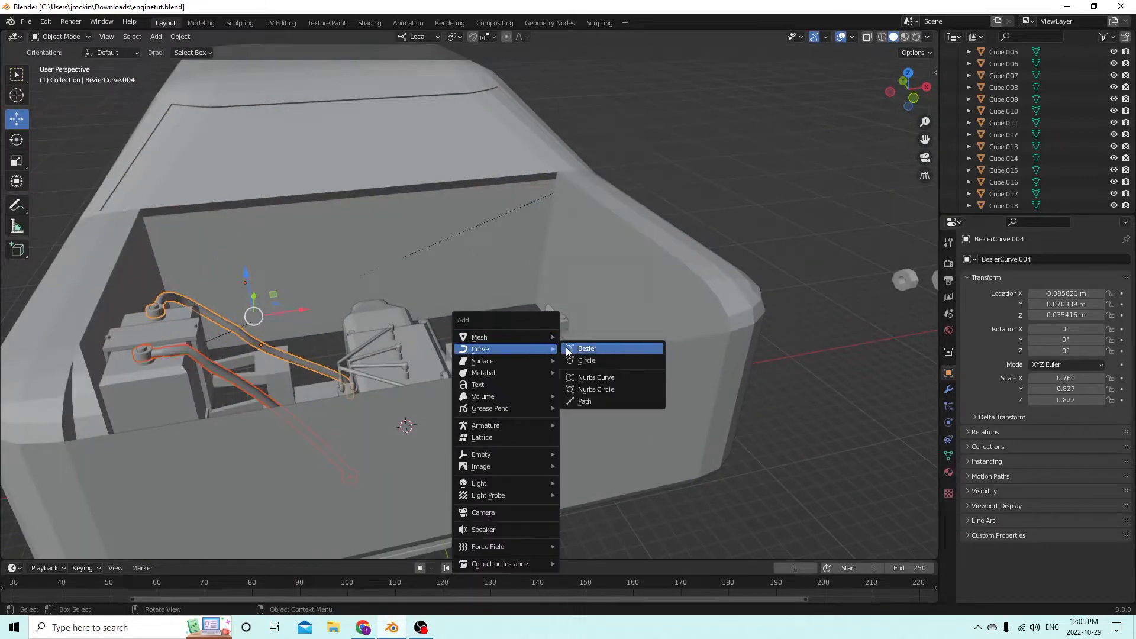
click(582, 349)
scroll(574, 343, down, 3)
middle_drag(574, 342, 435, 349)
drag(455, 317, 357, 333)
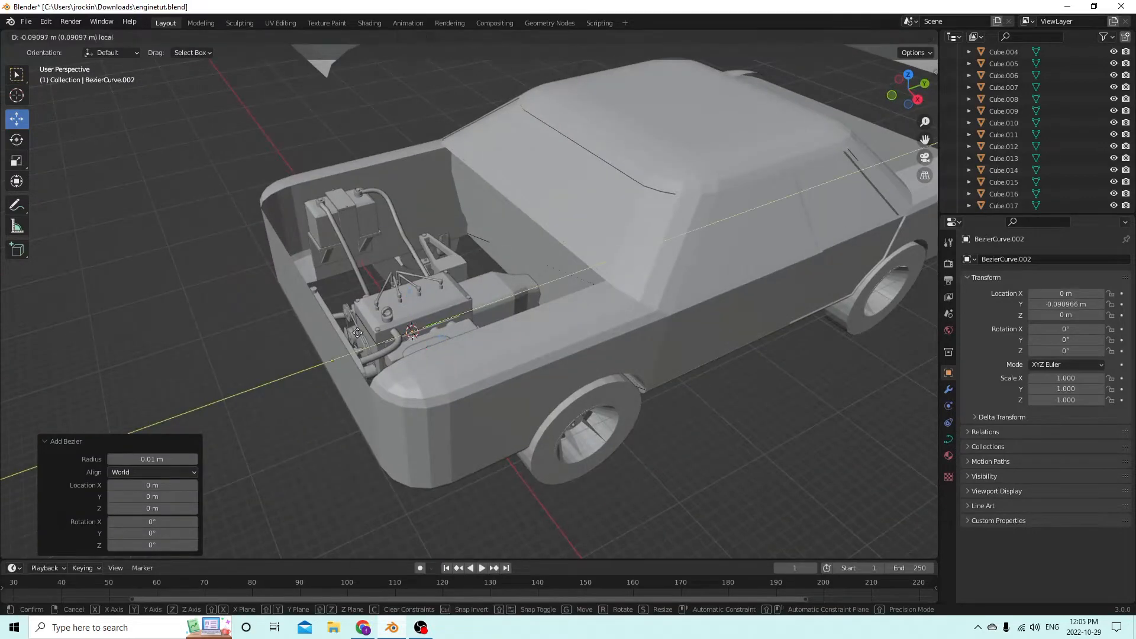
drag(245, 344, 244, 344)
- Scale the new Bezier curve up uniformly to about 2.14
middle_drag(245, 344, 365, 349)
scroll(392, 278, up, 1)
scroll(367, 338, down, 3)
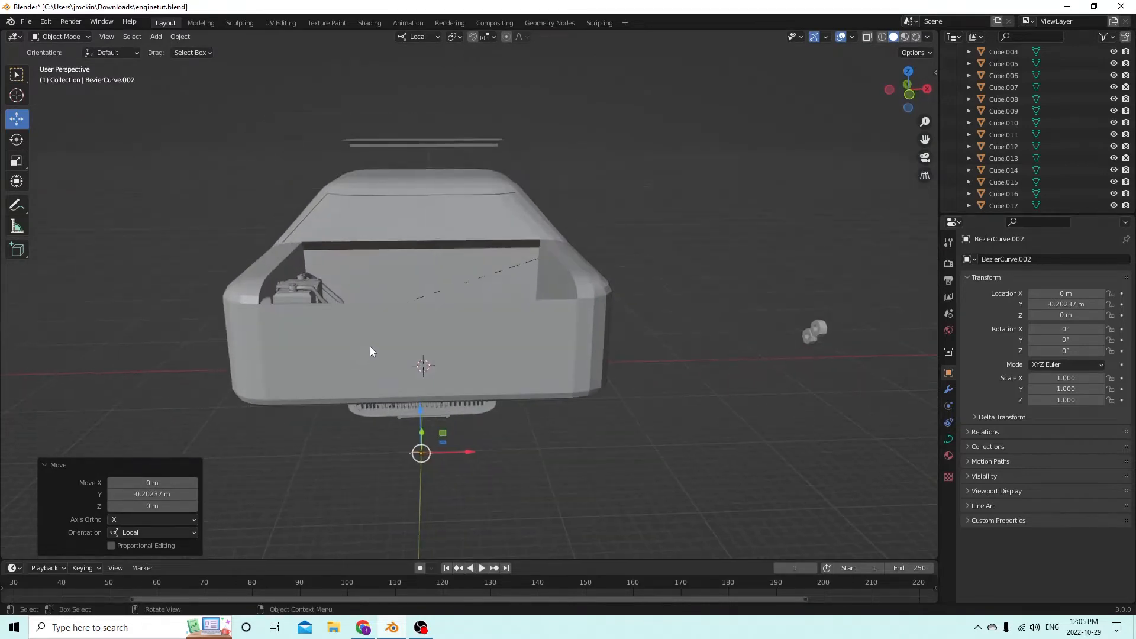
key(s)
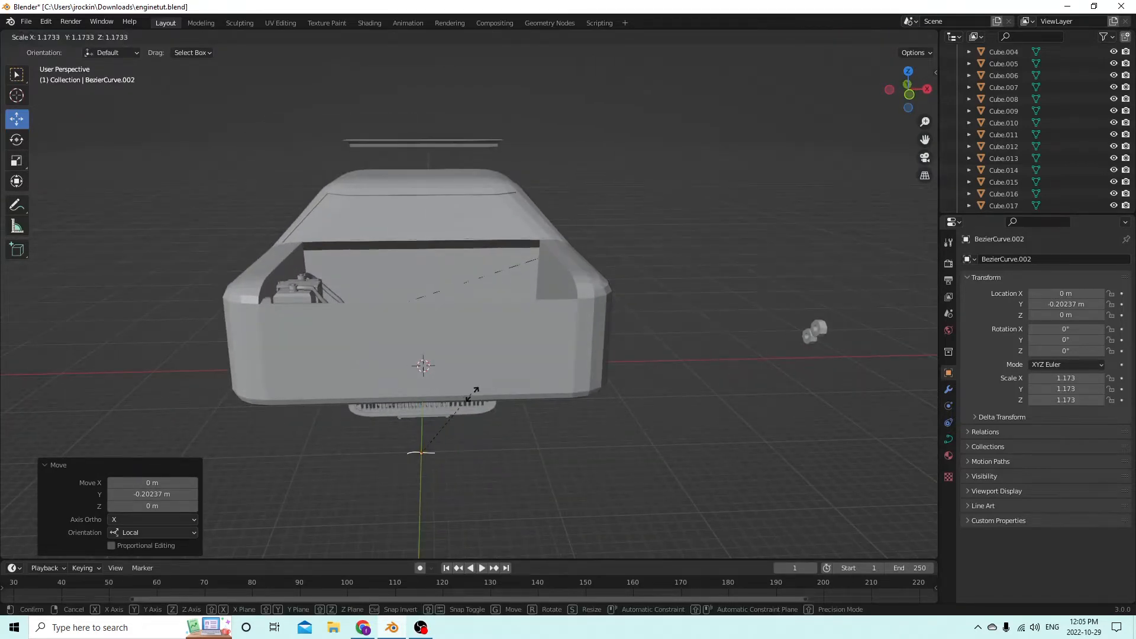
click(534, 371)
- Raise the curve about 0.098 m and move it about 0.14 m along Y, back over the engine
middle_drag(534, 370, 460, 407)
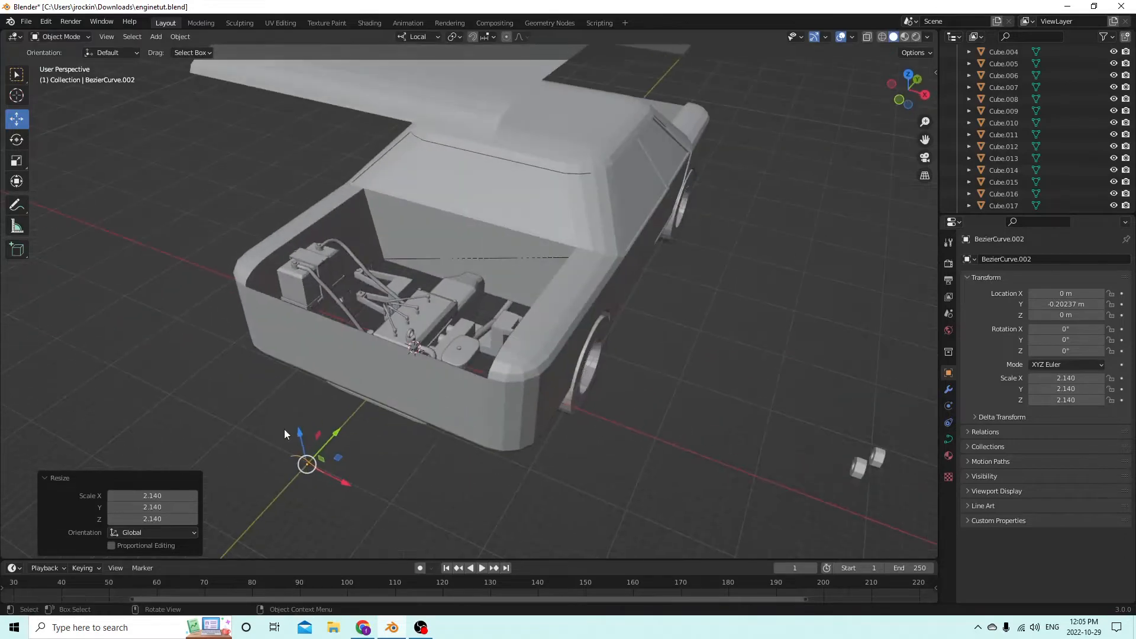
drag(301, 432, 308, 354)
middle_drag(308, 354, 165, 334)
scroll(243, 368, up, 2)
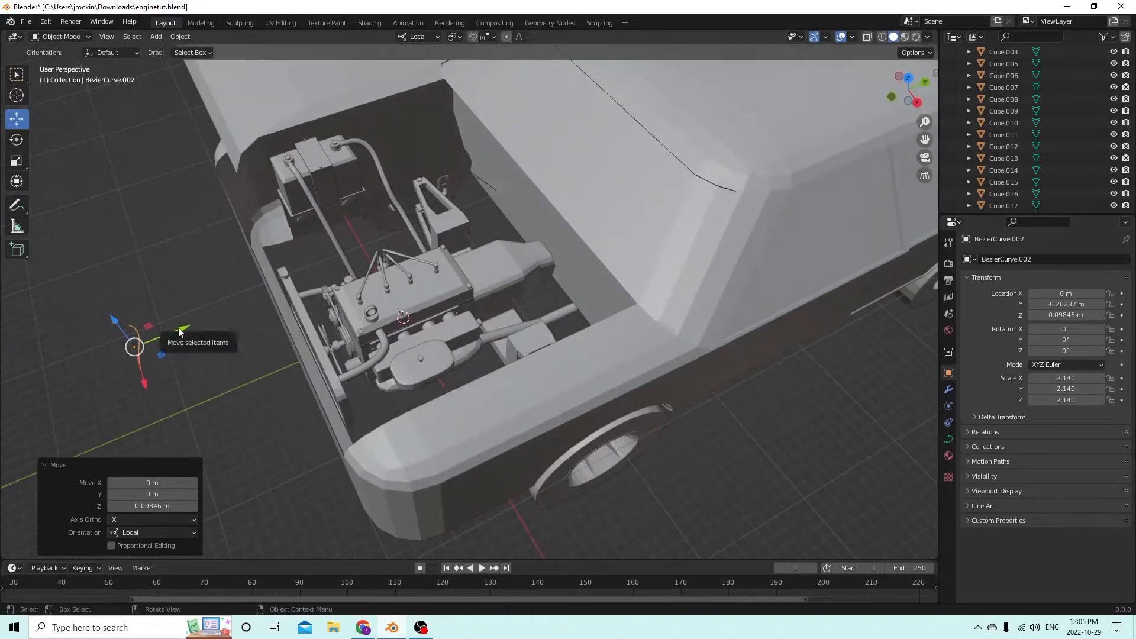
drag(165, 333, 327, 293)
click(381, 275)
- Move the curve about 0.050 m along X, toward the air filter side of the engine
middle_drag(383, 275, 504, 276)
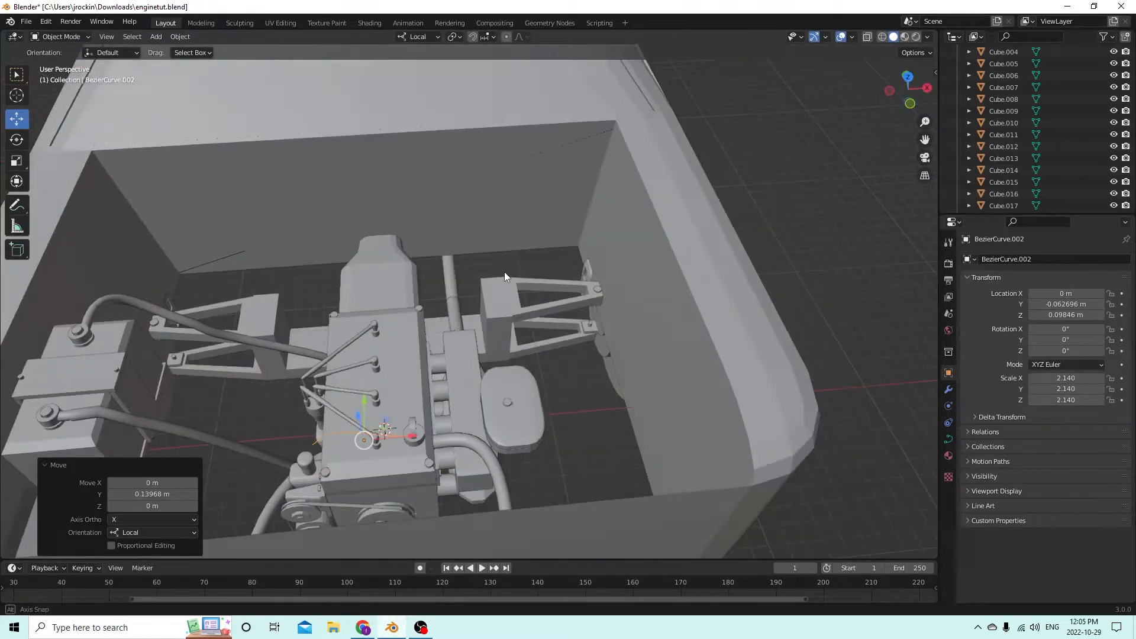
drag(415, 442, 437, 429)
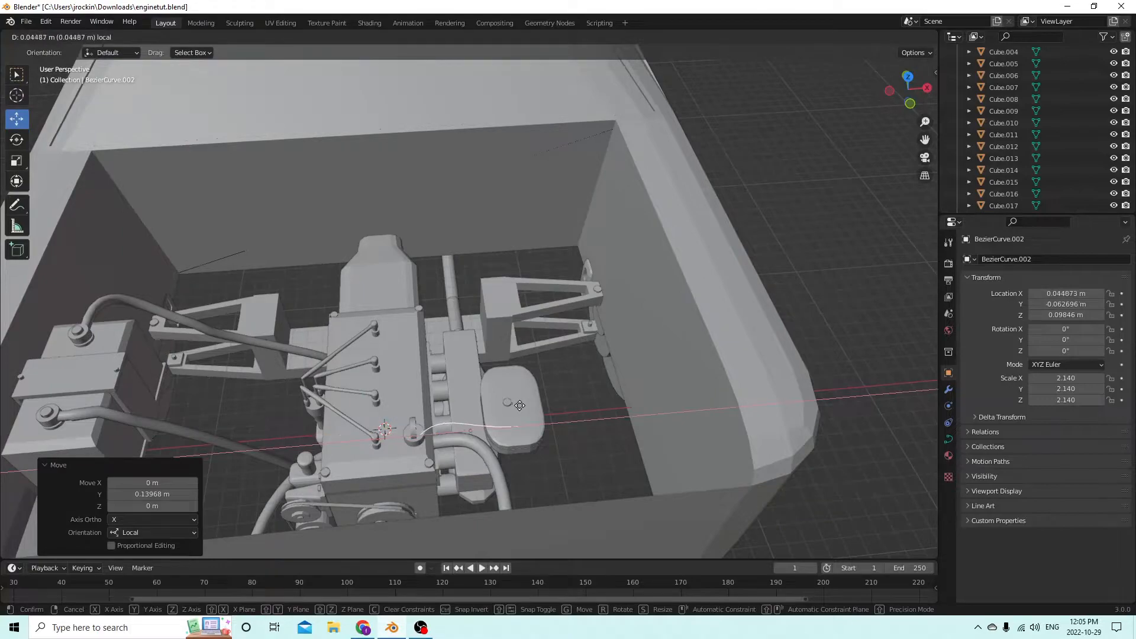
drag(520, 406, 524, 399)
- Inspect the battery cable beside the engine and reselect the new Bezier curve above the air filter
middle_drag(528, 394, 434, 377)
middle_drag(298, 268, 480, 220)
scroll(495, 256, down, 2)
scroll(479, 223, up, 2)
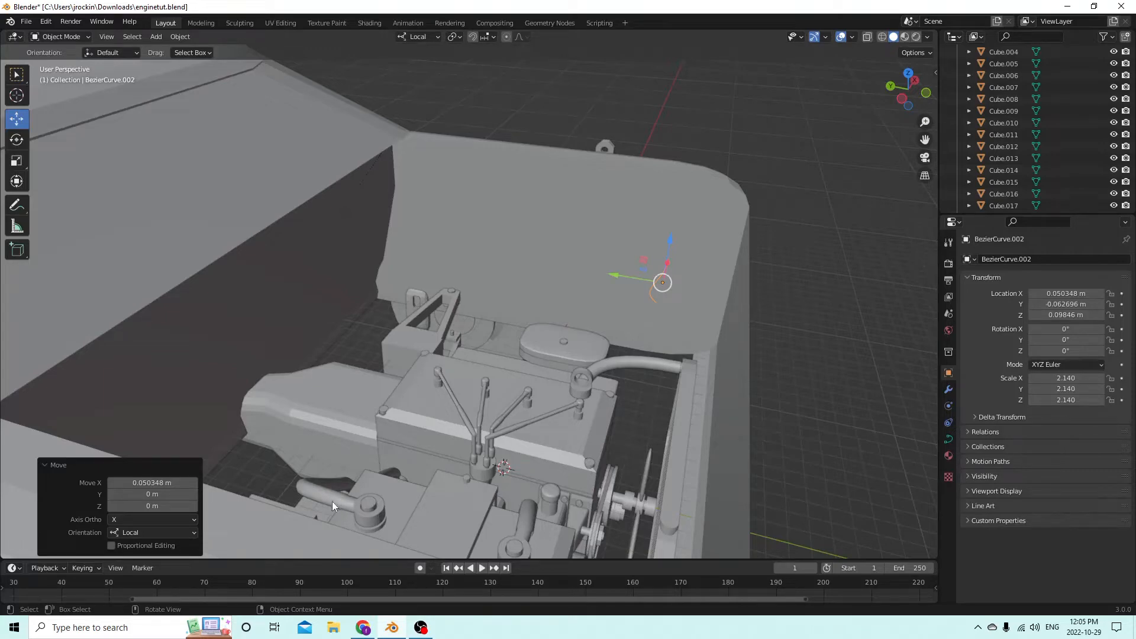
middle_drag(353, 502, 375, 445)
click(349, 449)
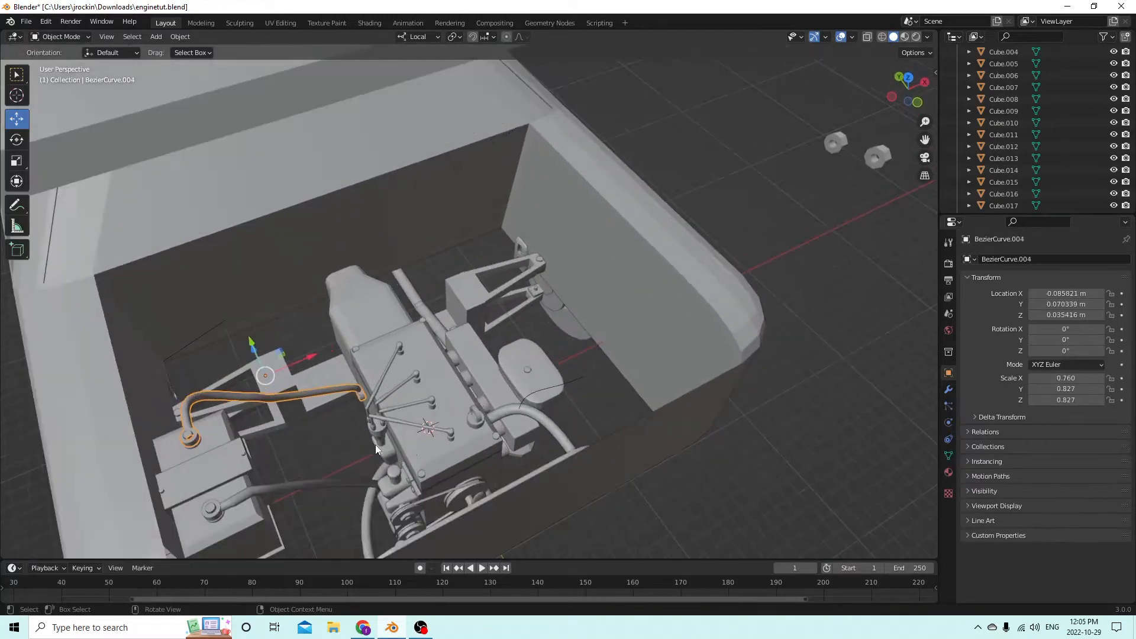
middle_drag(514, 452, 492, 459)
click(499, 412)
scroll(496, 411, up, 1)
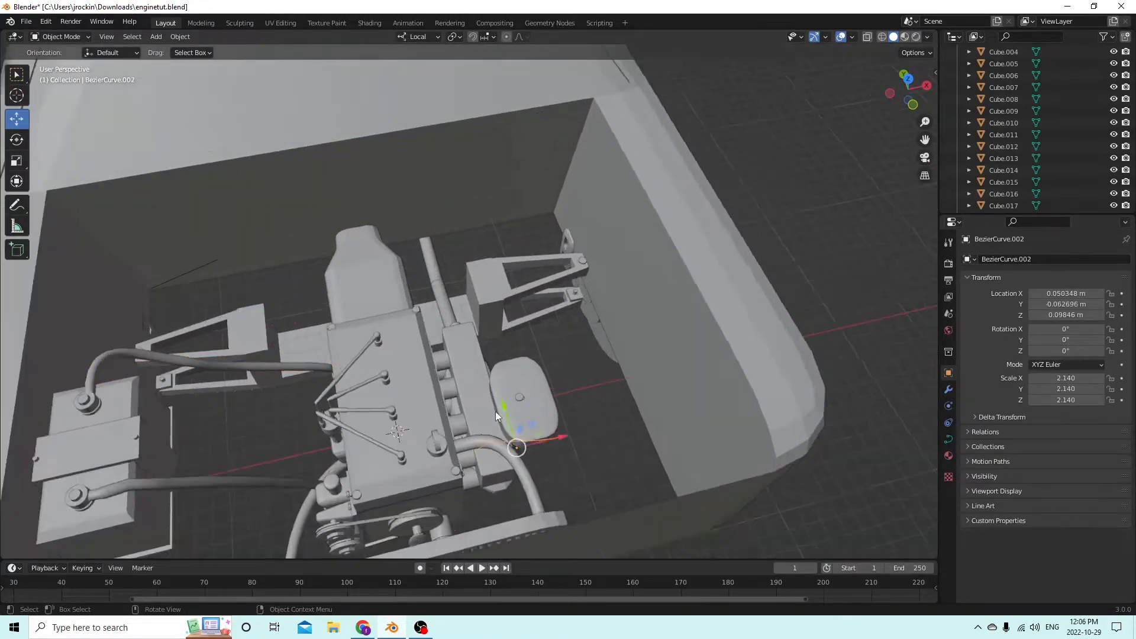
- Lower the curve about 0.055 m and move it about 0.032 m along Y, beside the radiator hose
middle_drag(385, 406, 522, 349)
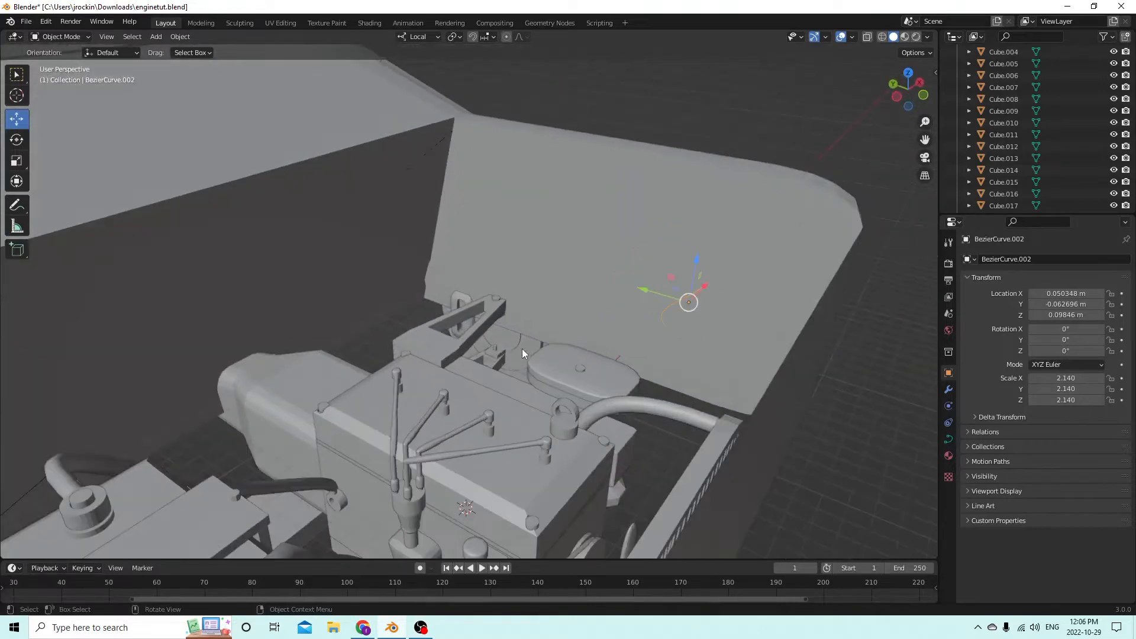
drag(695, 255, 676, 321)
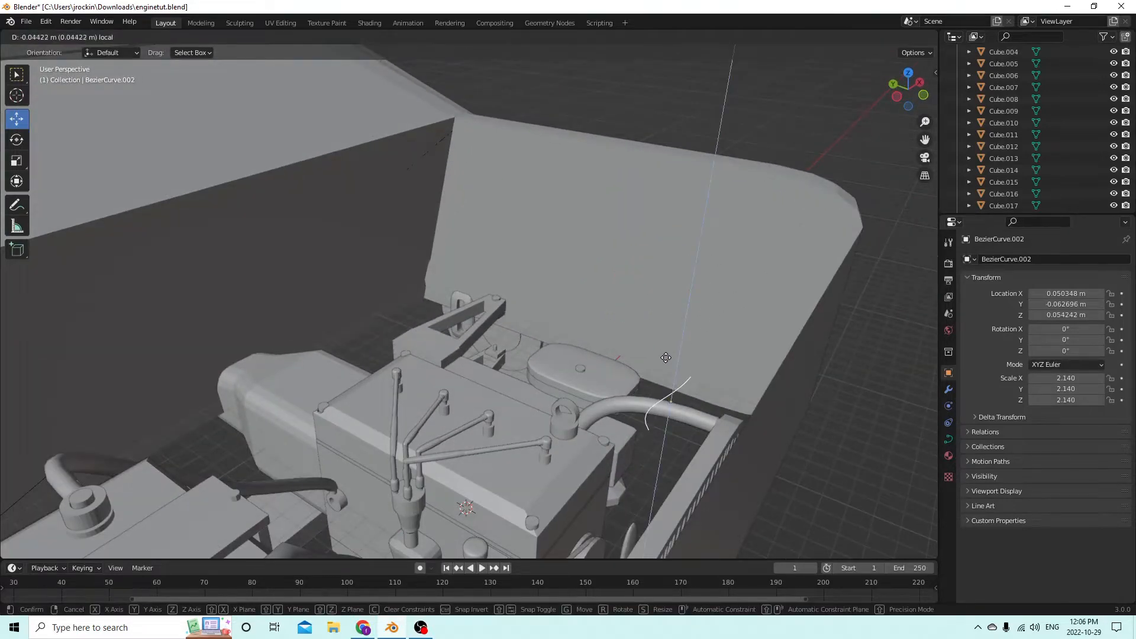
drag(659, 379, 659, 380)
middle_drag(659, 380, 624, 441)
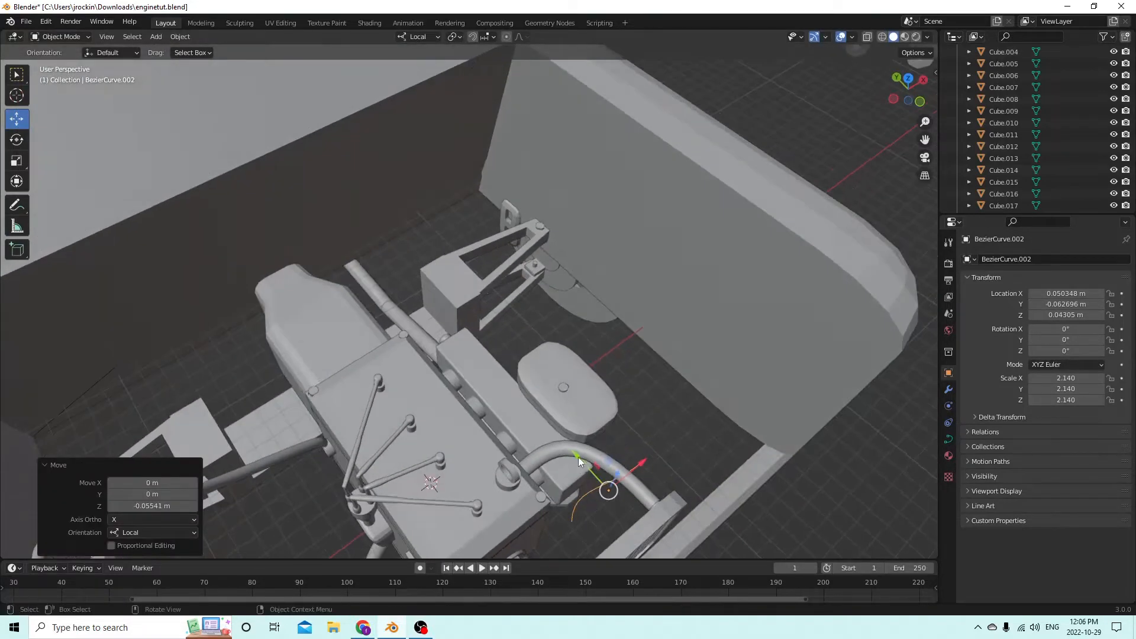
drag(578, 457, 519, 406)
- Shift the curve about 0.015 m along negative Y and about 0.010 m along X
middle_drag(519, 405, 380, 386)
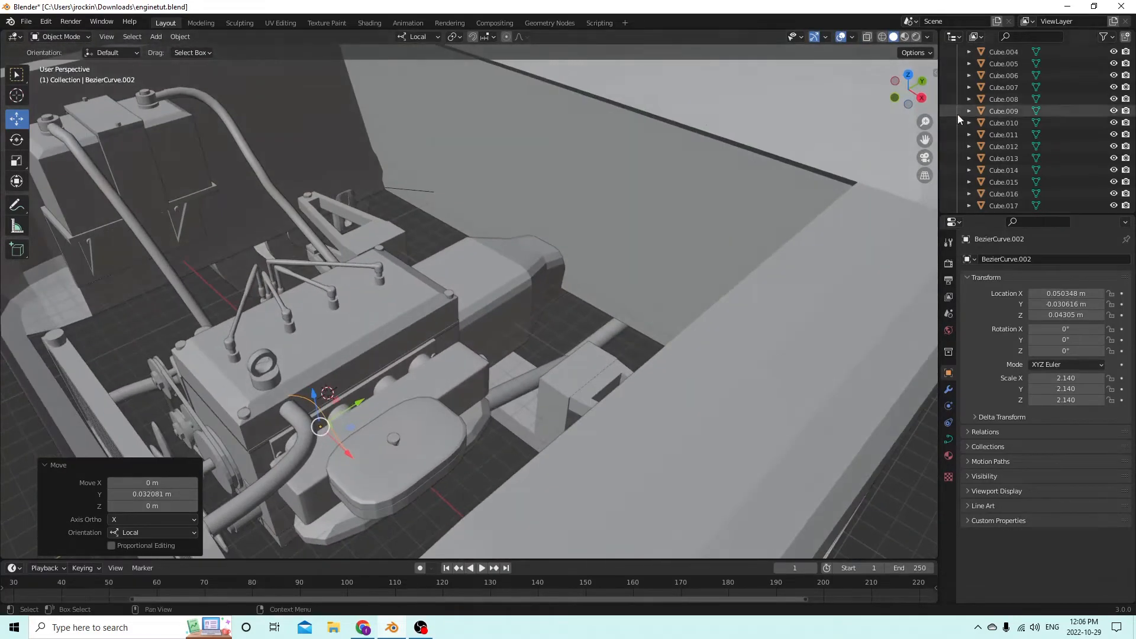
drag(925, 122, 925, 165)
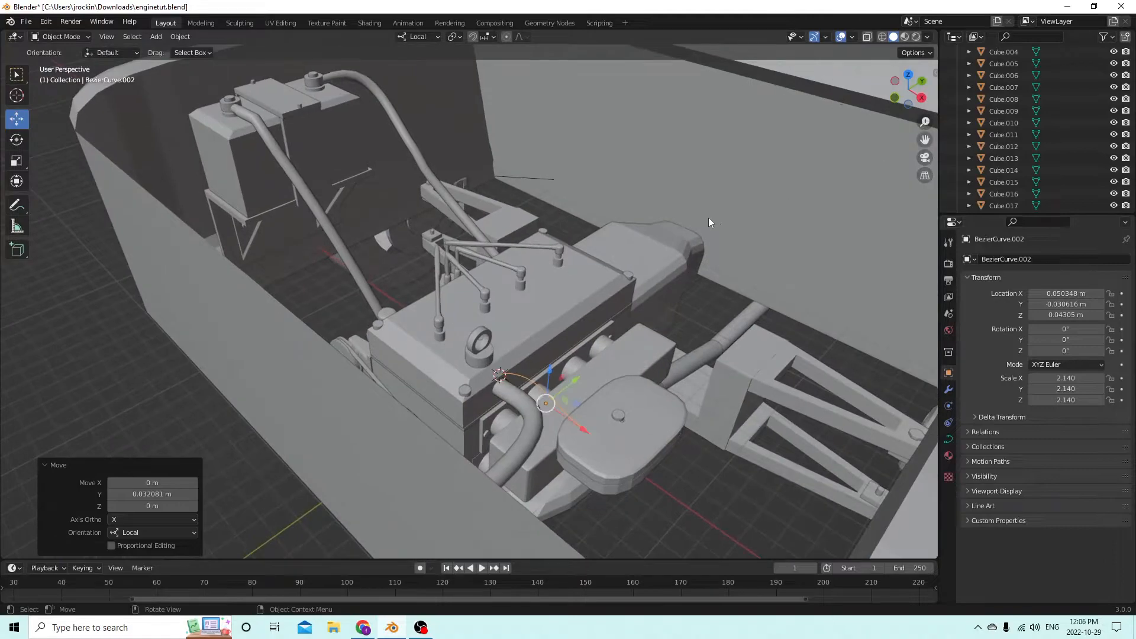
middle_drag(708, 218, 666, 243)
drag(669, 232, 724, 278)
middle_drag(723, 278, 697, 260)
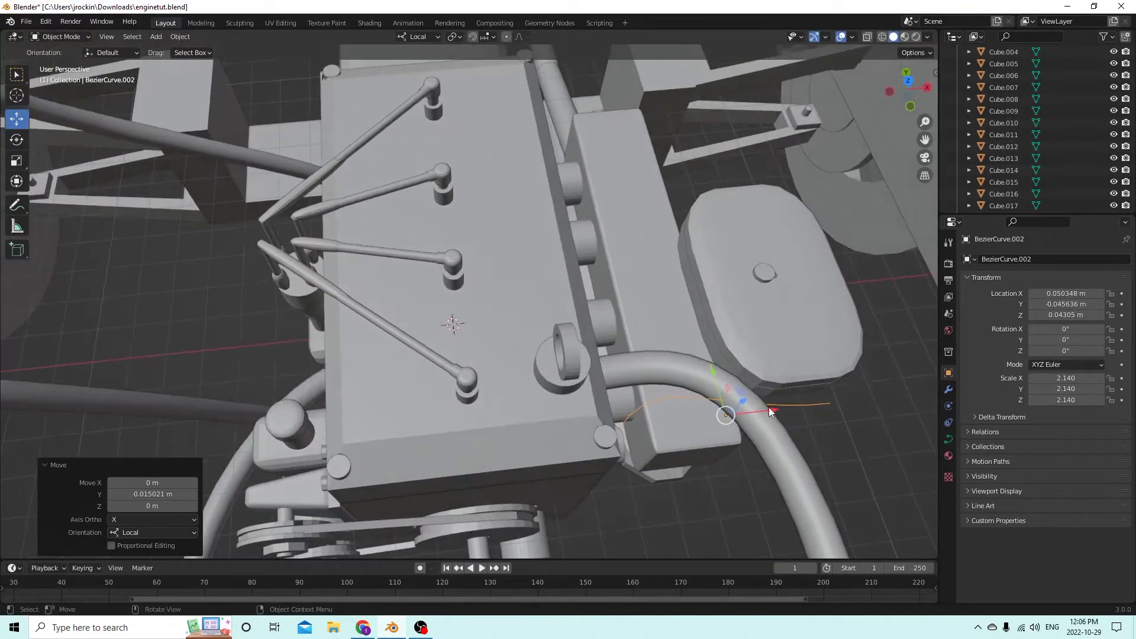
drag(771, 408, 782, 408)
middle_drag(782, 408, 803, 268)
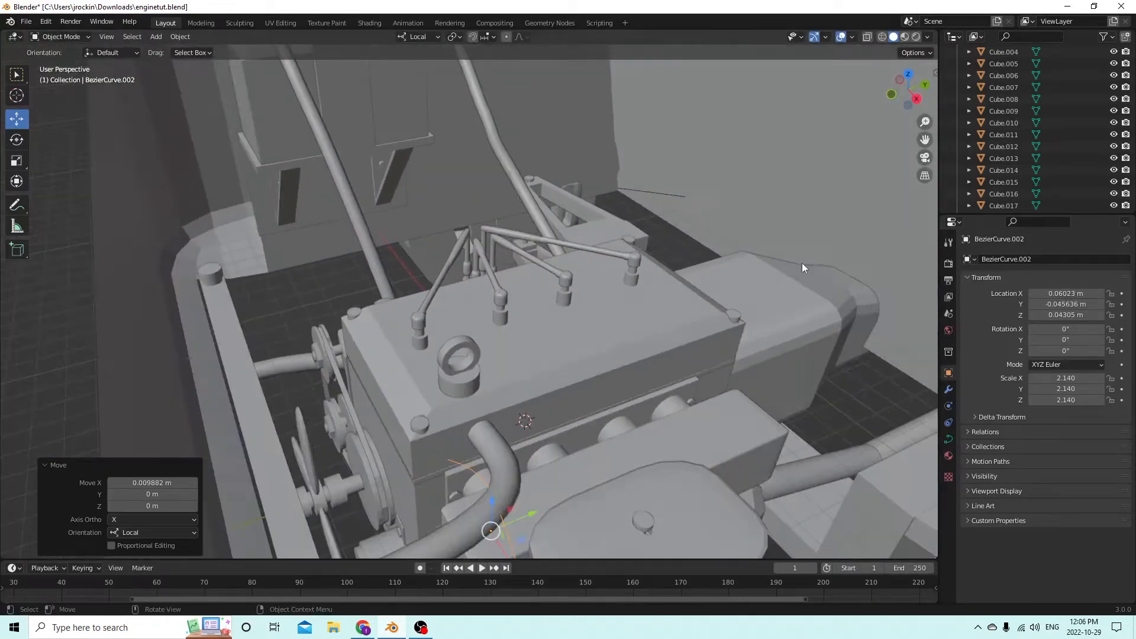
drag(924, 146, 856, 6)
middle_drag(602, 246, 566, 175)
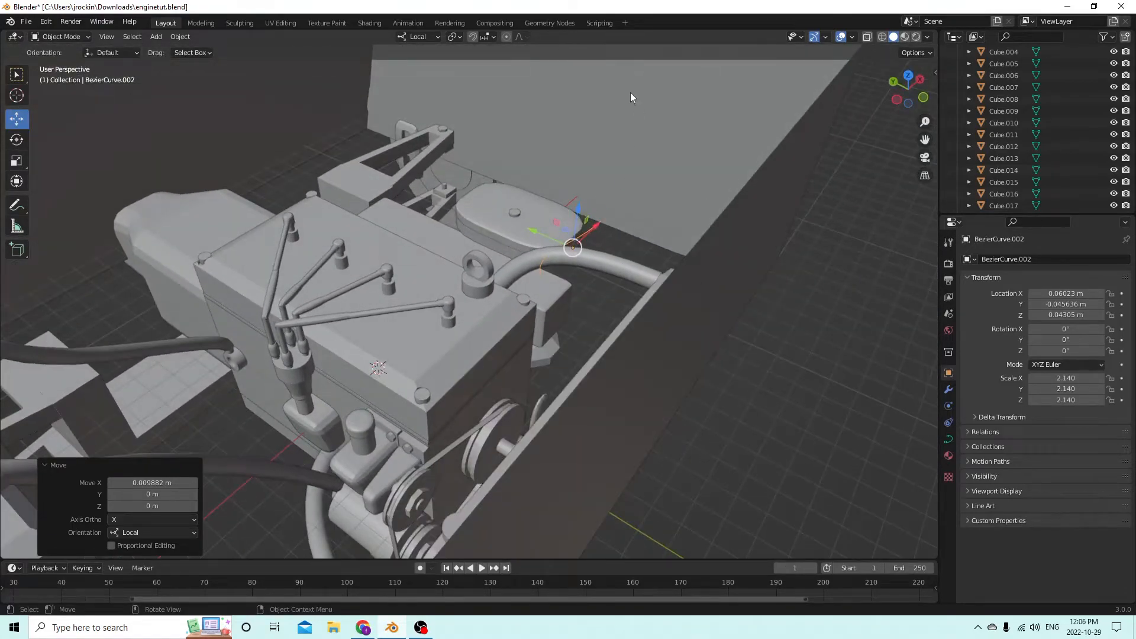
middle_drag(634, 112, 603, 84)
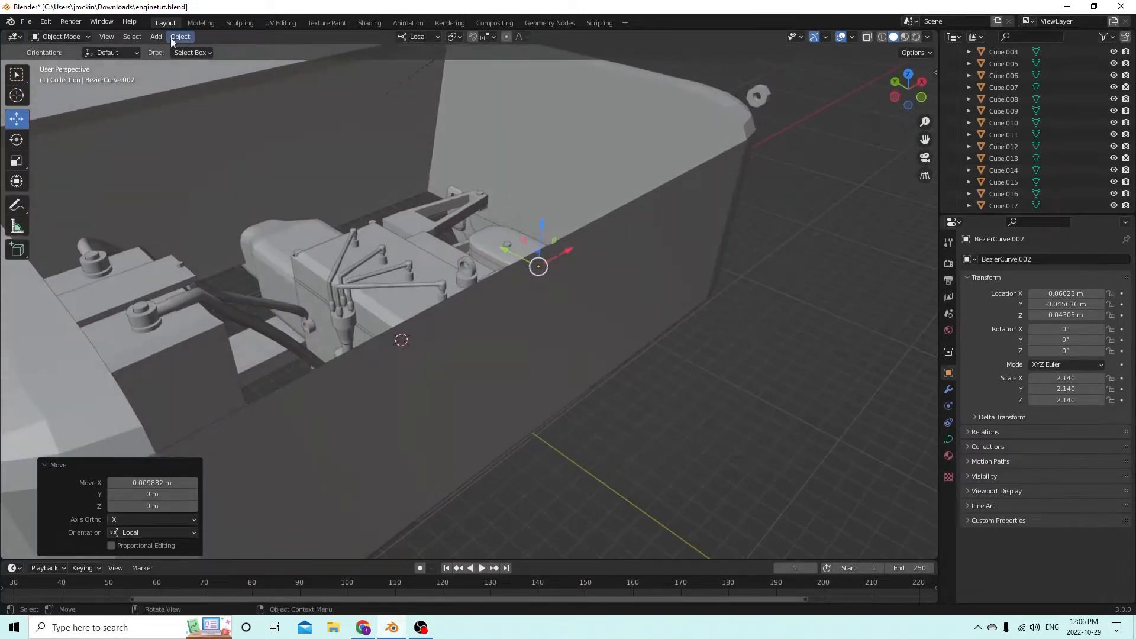
key(Tab)
middle_drag(487, 97, 533, 117)
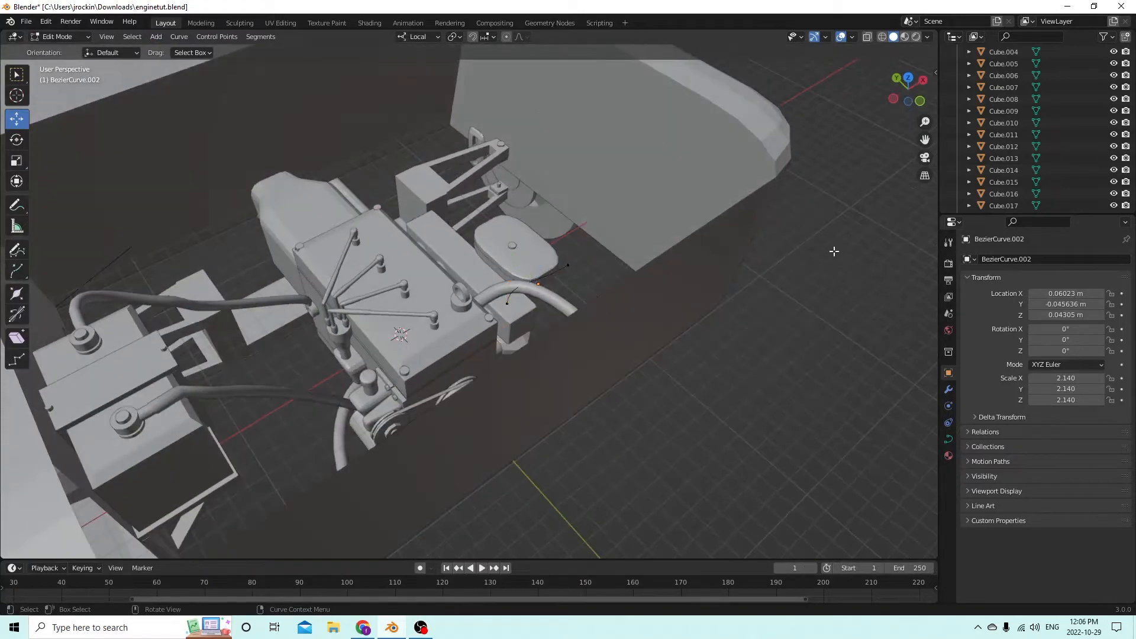
middle_drag(834, 251, 685, 127)
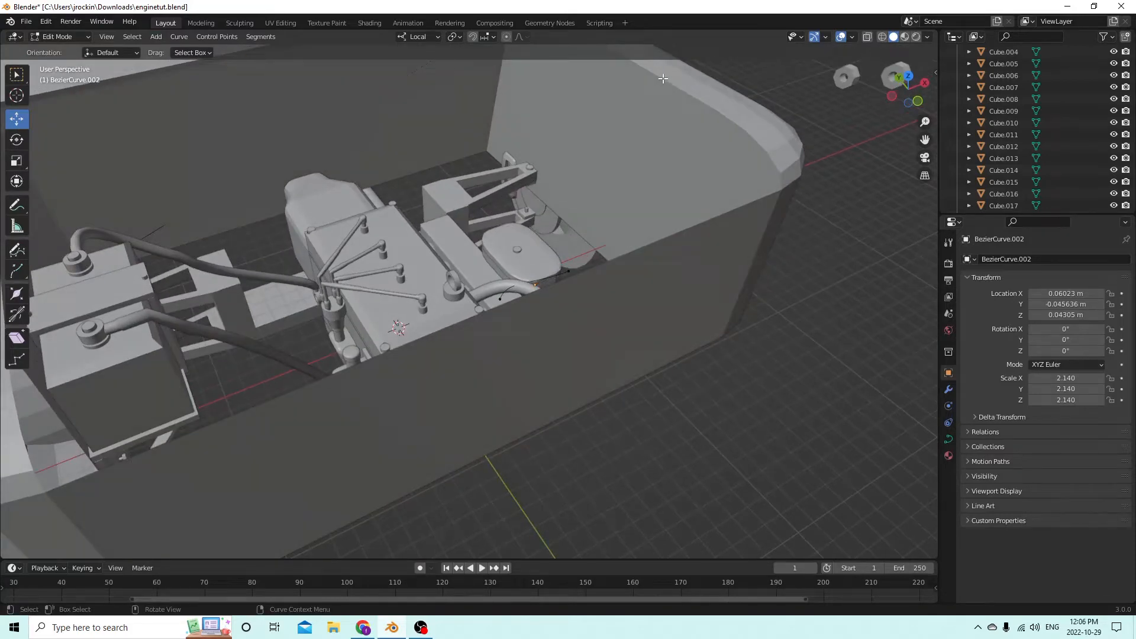
middle_drag(663, 79, 662, 79)
key(Tab)
middle_drag(539, 93, 541, 59)
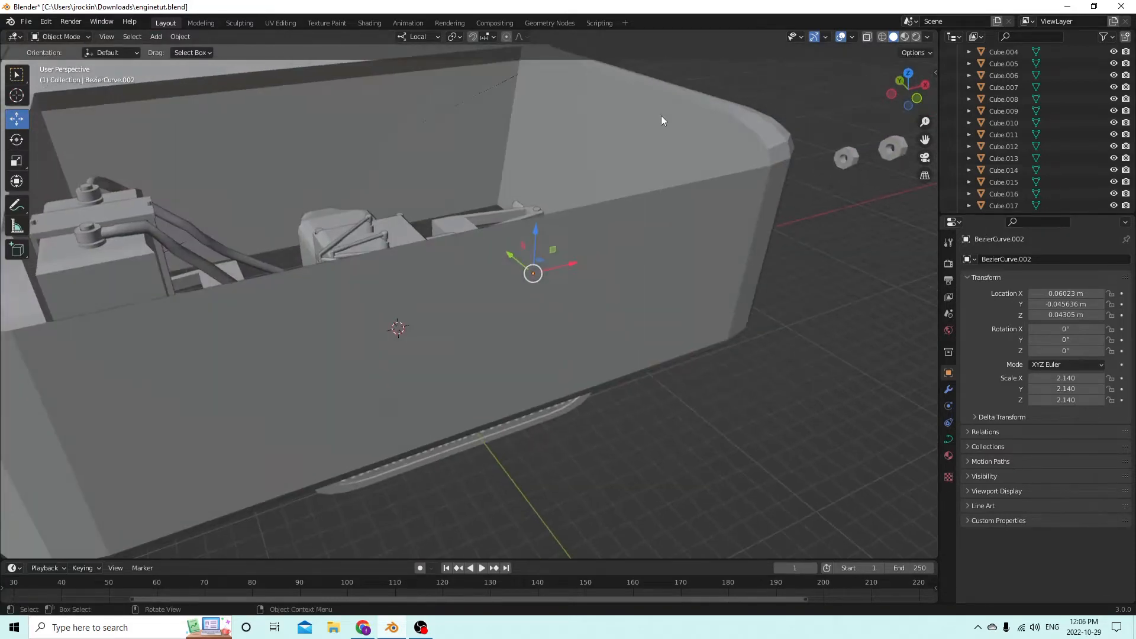
click(662, 115)
middle_drag(662, 116, 660, 130)
key(Tab)
click(654, 76)
middle_drag(654, 77, 643, 91)
click(113, 37)
middle_drag(516, 88, 566, 137)
click(570, 98)
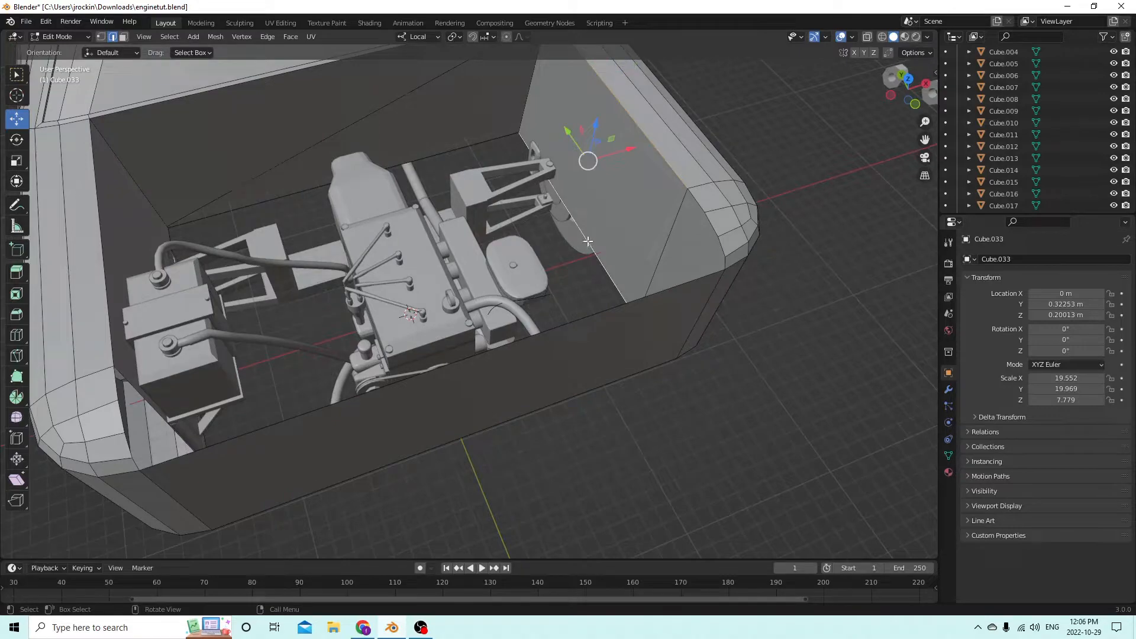
middle_drag(595, 225, 519, 240)
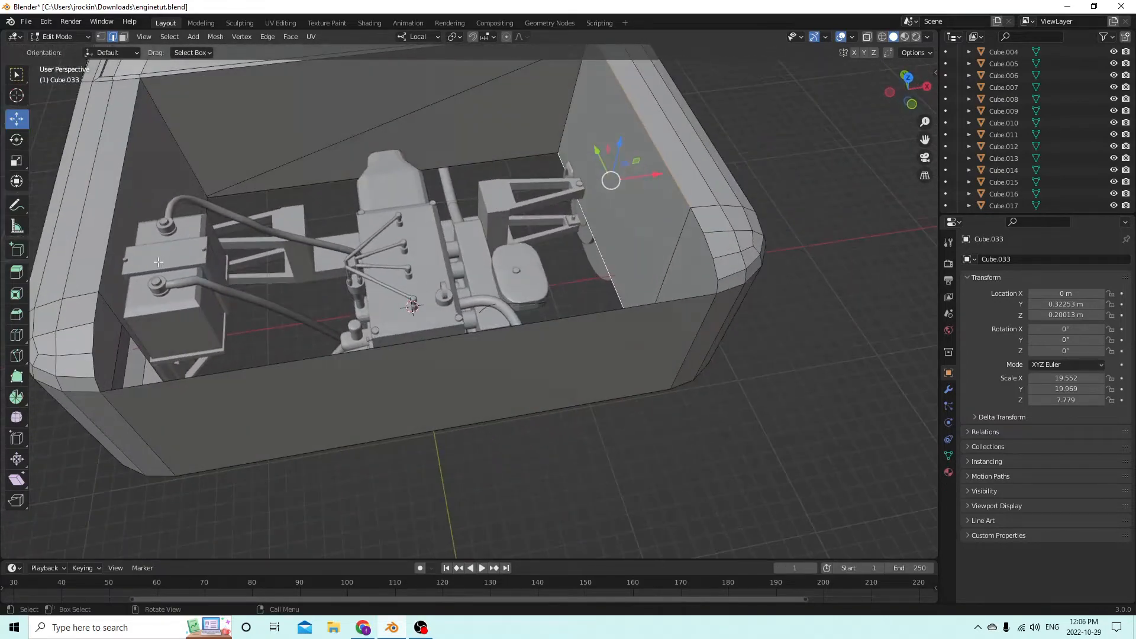
middle_drag(243, 284, 456, 210)
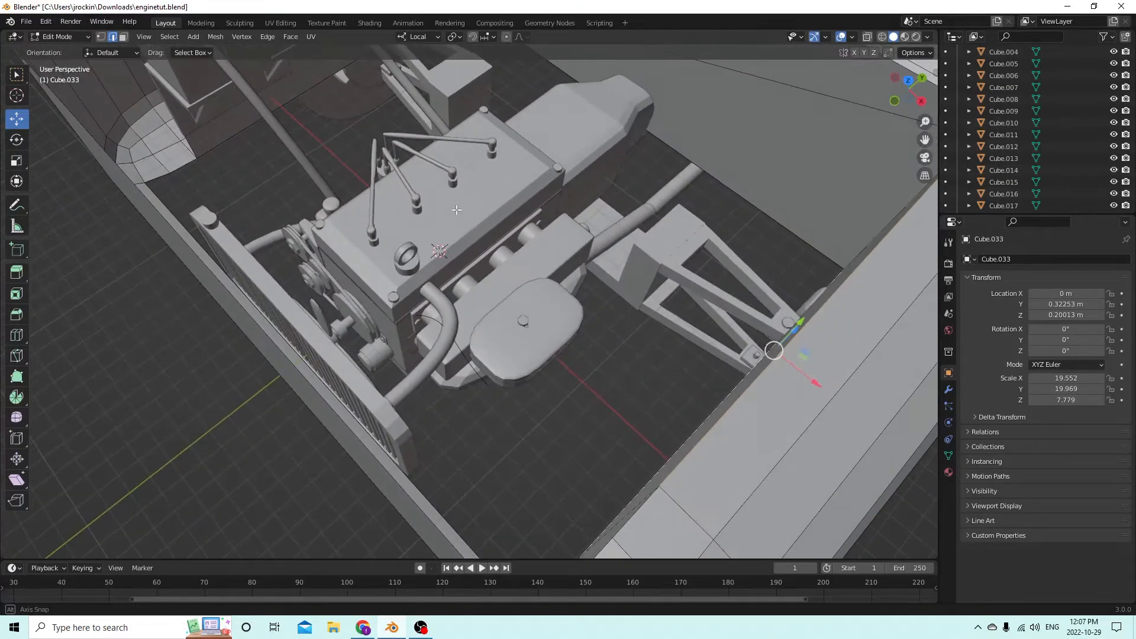
click(463, 350)
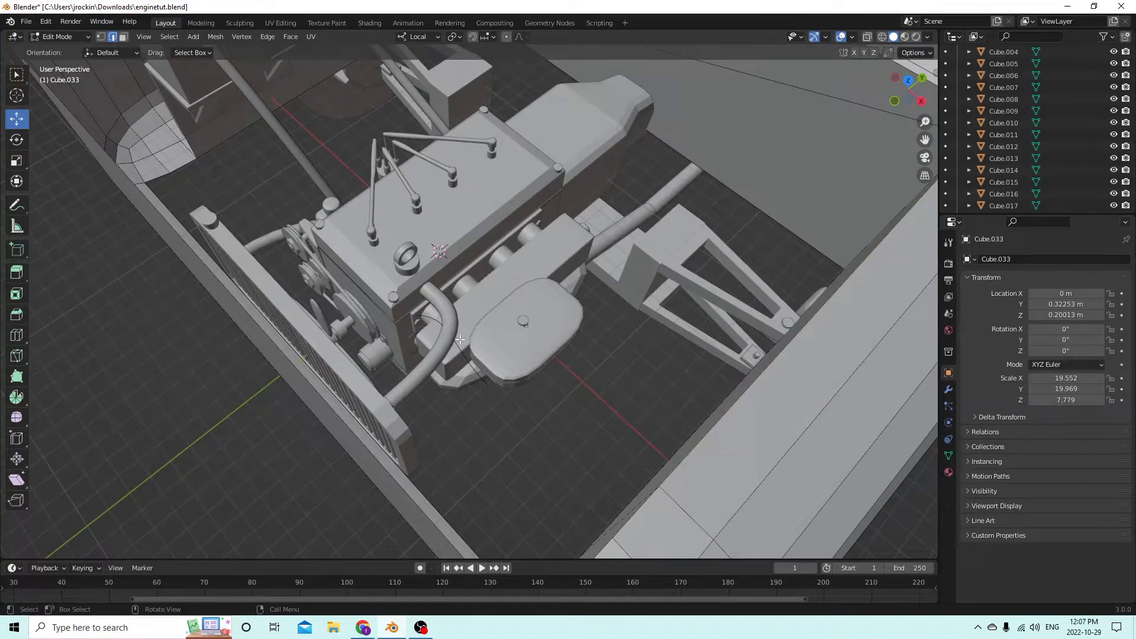
key(Tab)
- Reselect the new Bezier curve beside the air filter, move it about 0.004 m along X and lower it about 0.007 m
click(462, 351)
middle_drag(461, 348, 504, 338)
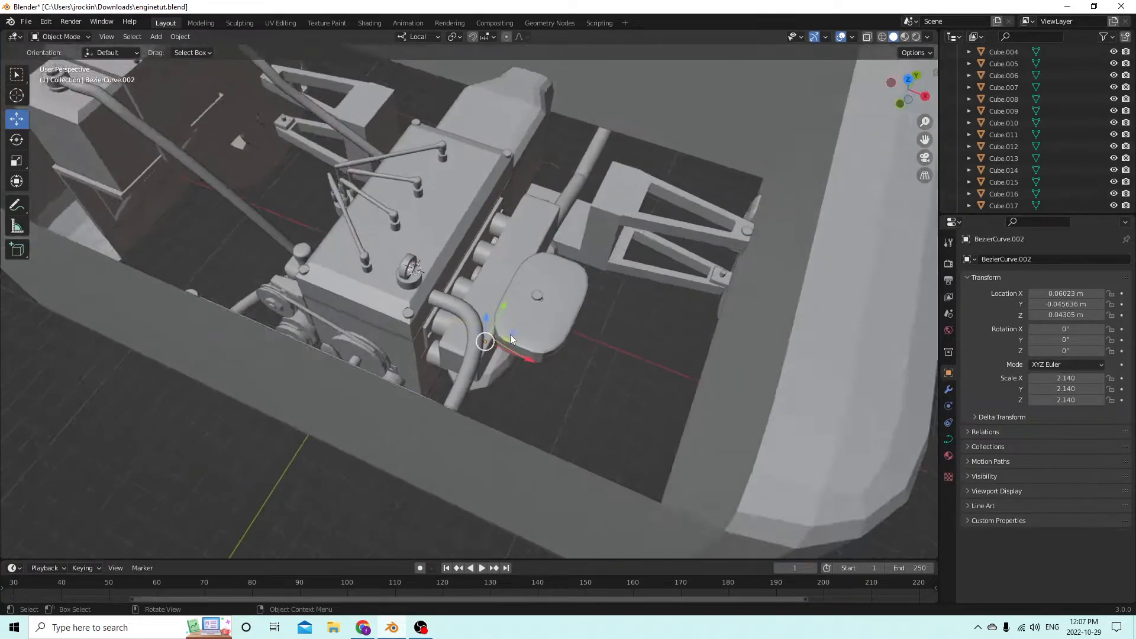
scroll(592, 326, up, 3)
middle_drag(598, 325, 645, 307)
scroll(675, 338, up, 6)
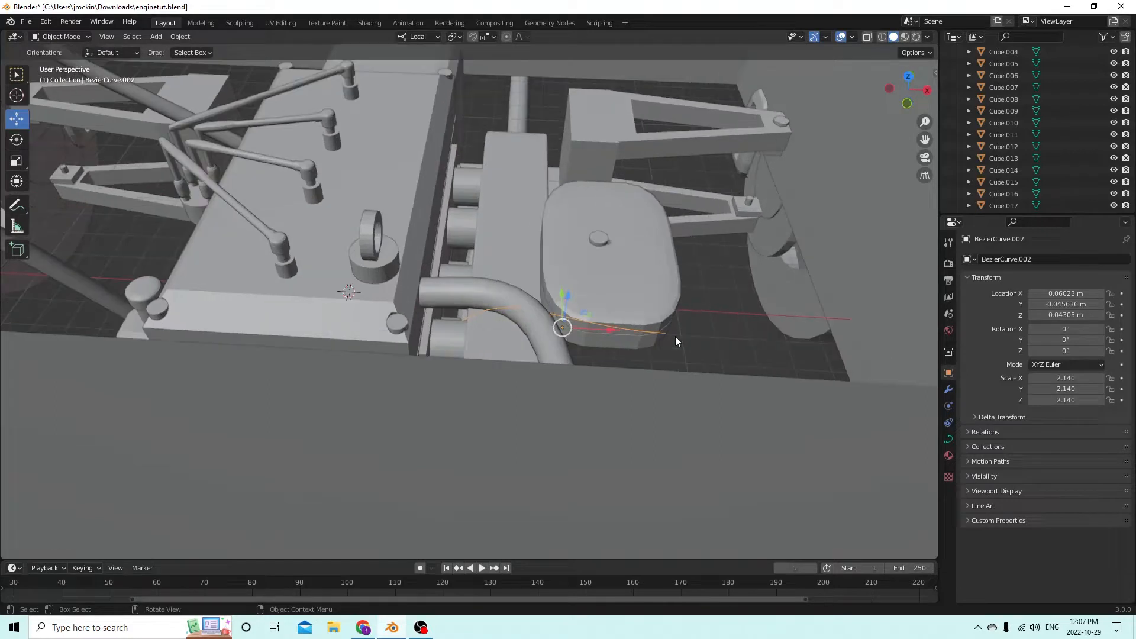
key(g)
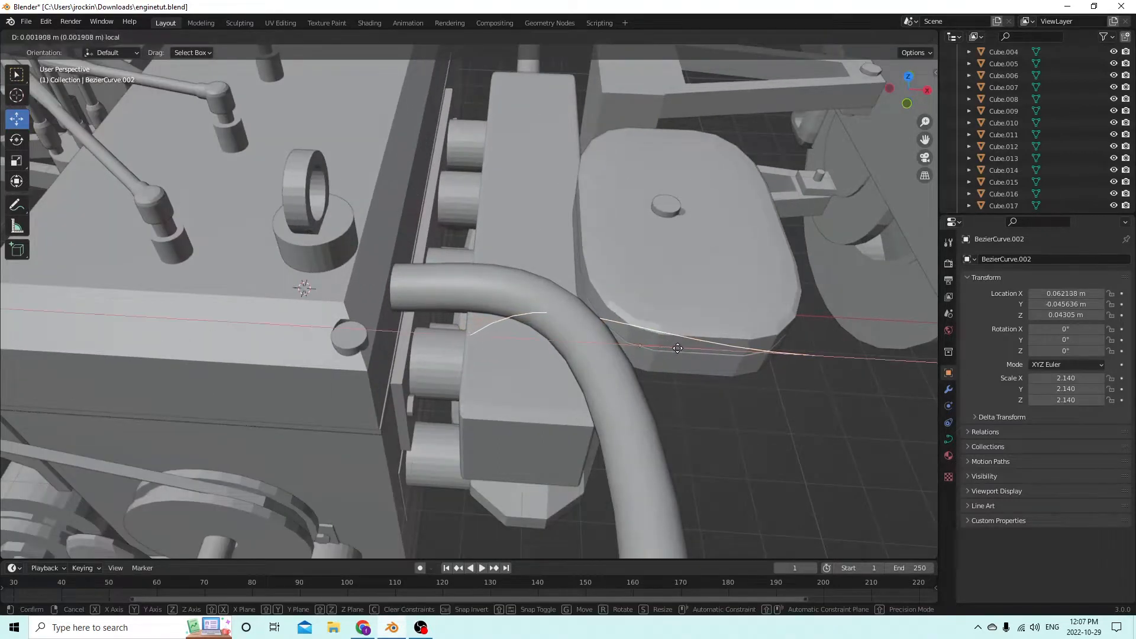
click(663, 342)
key(z)
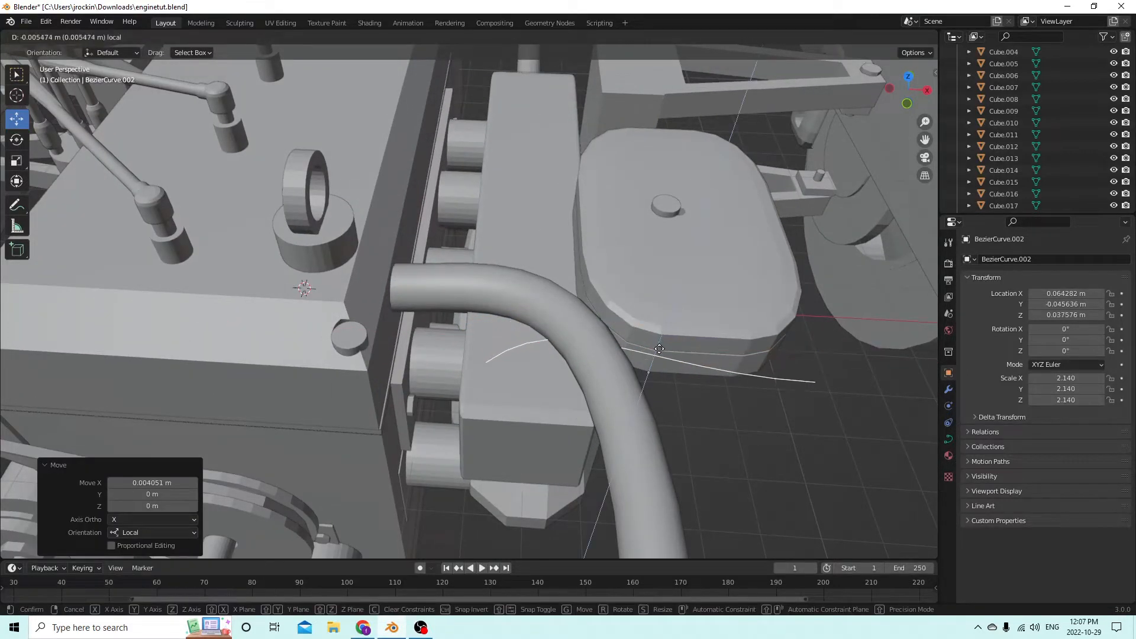
click(676, 354)
- Shift the curve about 0.014 m along negative Y and 0.005 m along X, and lower it about 0.007 m
middle_drag(676, 354, 569, 348)
scroll(616, 340, up, 2)
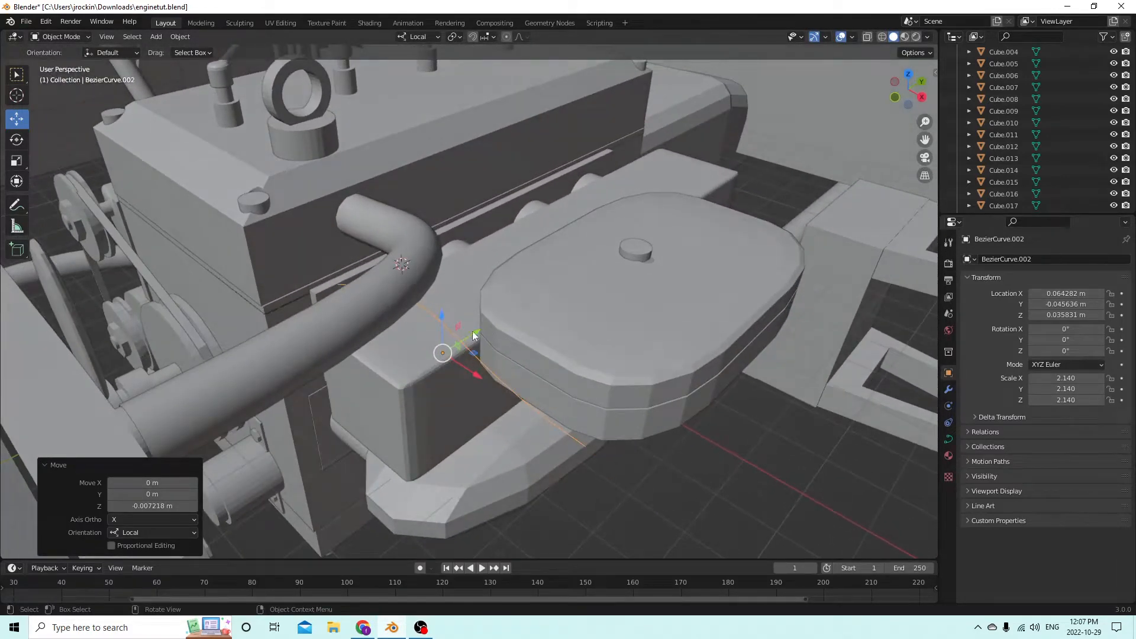
drag(472, 335, 391, 420)
mouse_move(391, 421)
middle_down()
mouse_move(450, 423)
mouse_move(376, 406)
middle_up()
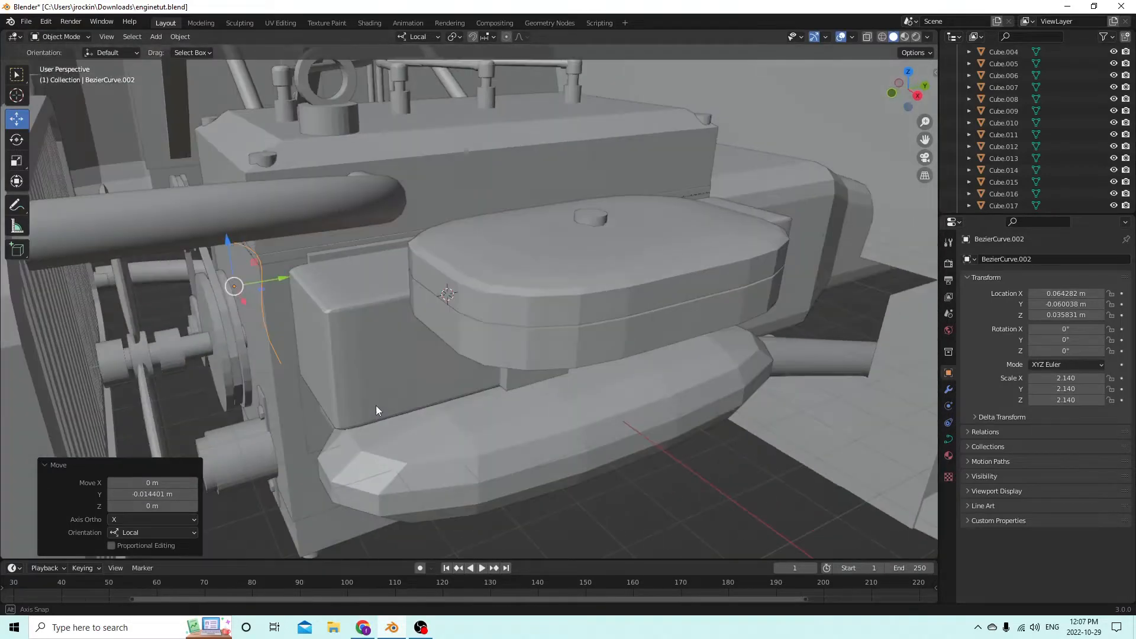
drag(219, 240, 246, 297)
middle_drag(246, 297, 392, 446)
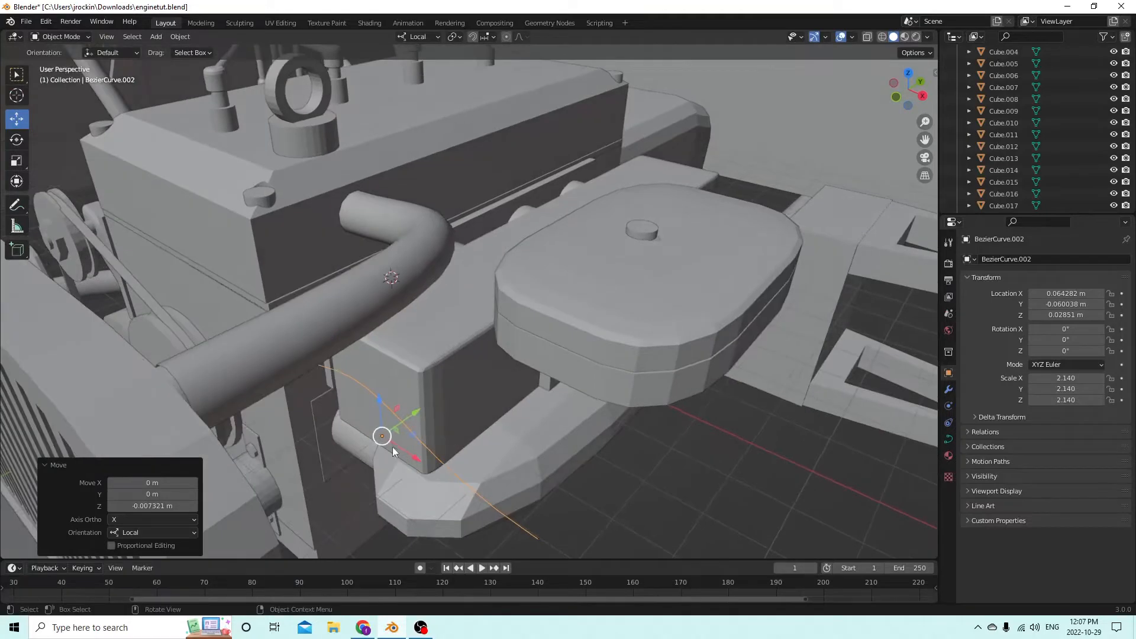
drag(407, 461, 415, 464)
middle_drag(414, 464, 331, 408)
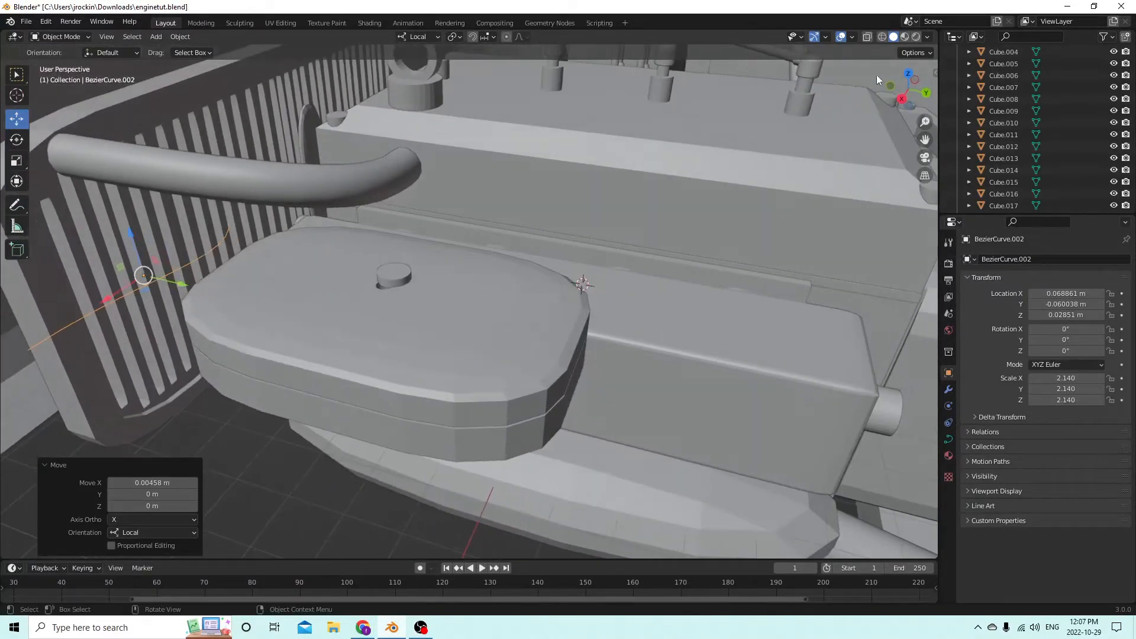
- Edit the curve and move the inner control point's engine-side handle about 0.031 m along negative Y, toward the radiator
drag(925, 140, 1080, 170)
middle_drag(563, 110, 538, 130)
key(Tab)
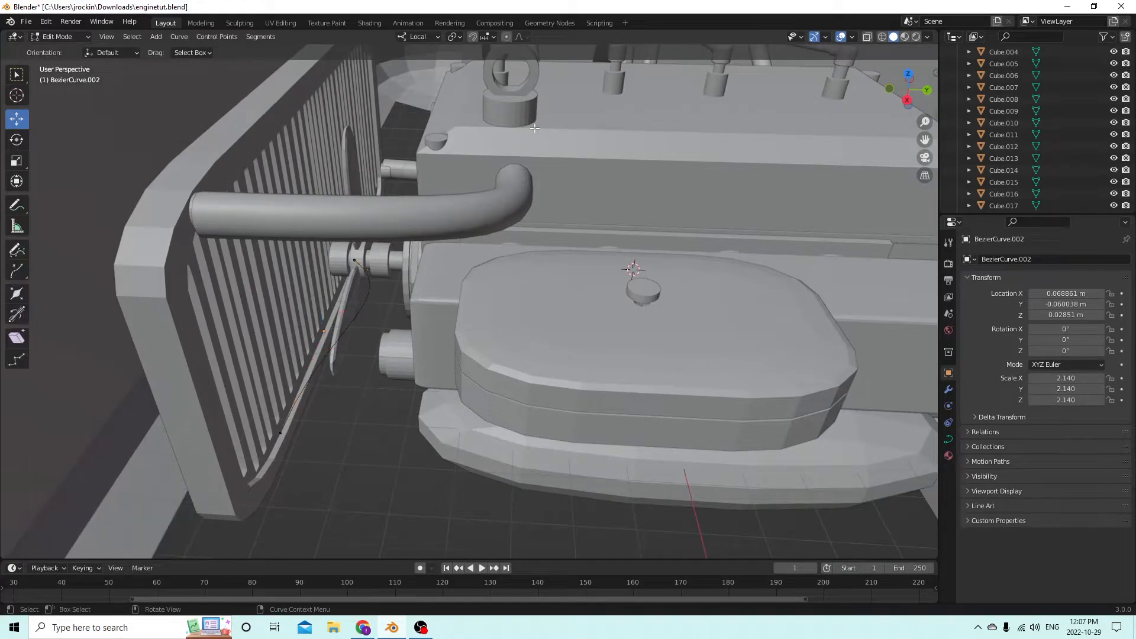
key(Tab)
middle_drag(431, 206, 448, 214)
key(Tab)
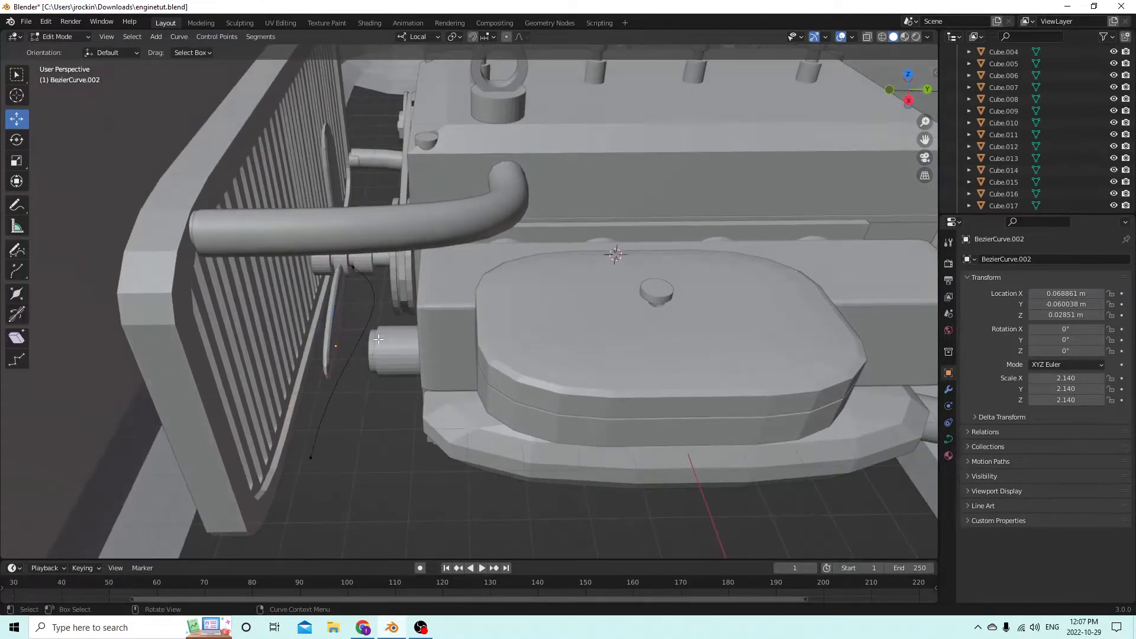
middle_drag(378, 339, 412, 331)
click(329, 267)
middle_drag(328, 267, 364, 276)
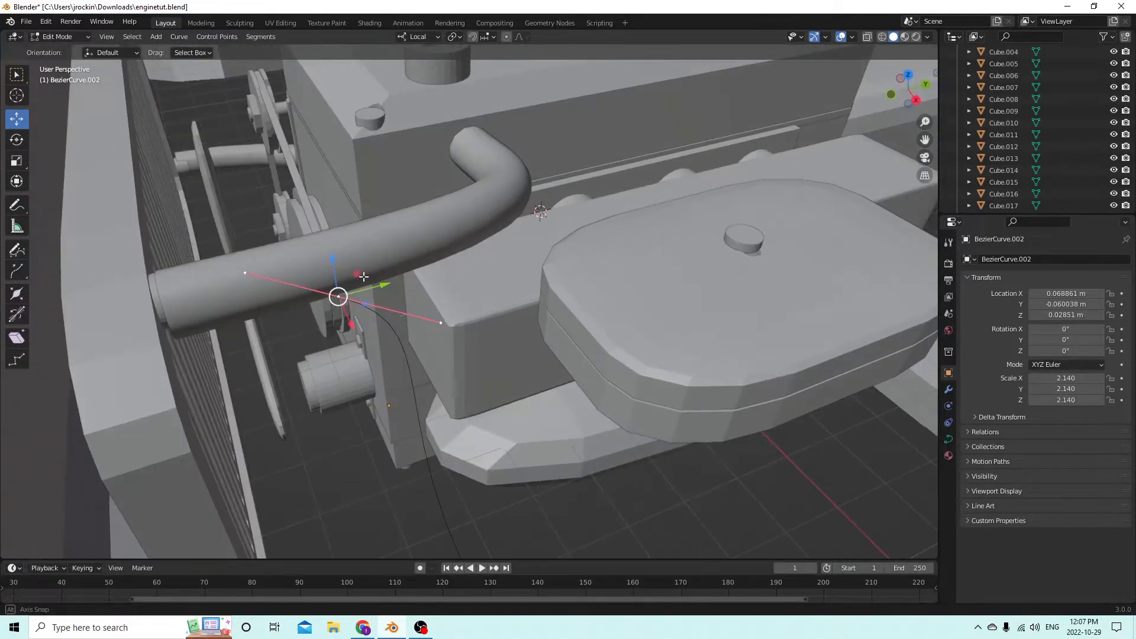
mouse_move(440, 323)
mouse_down()
mouse_move(372, 355)
mouse_move(432, 321)
mouse_up()
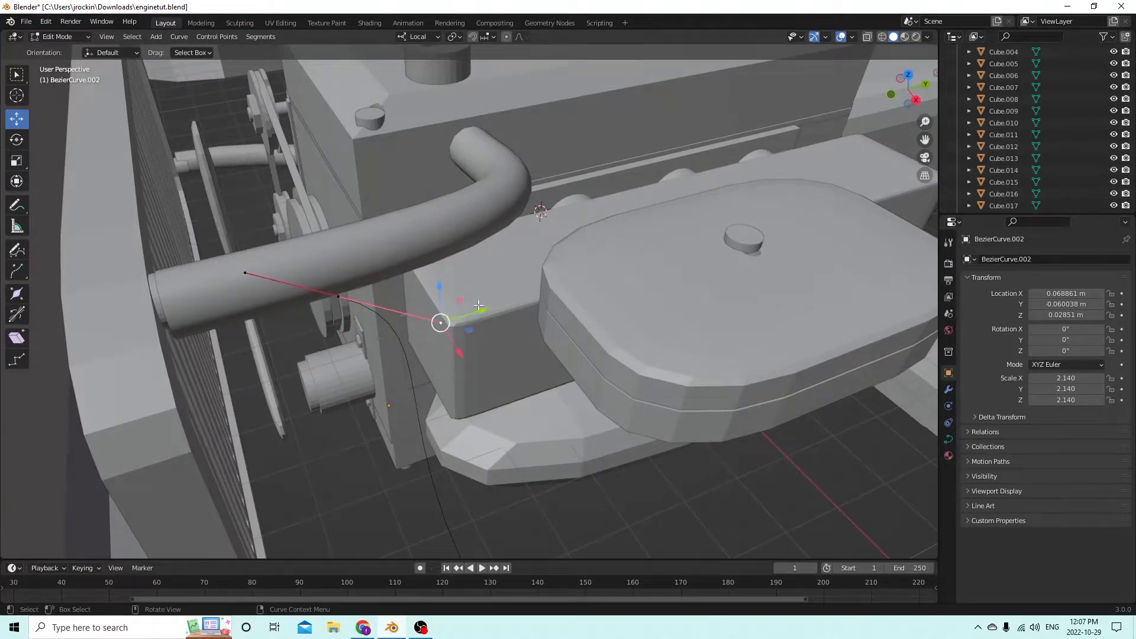
drag(472, 309, 197, 302)
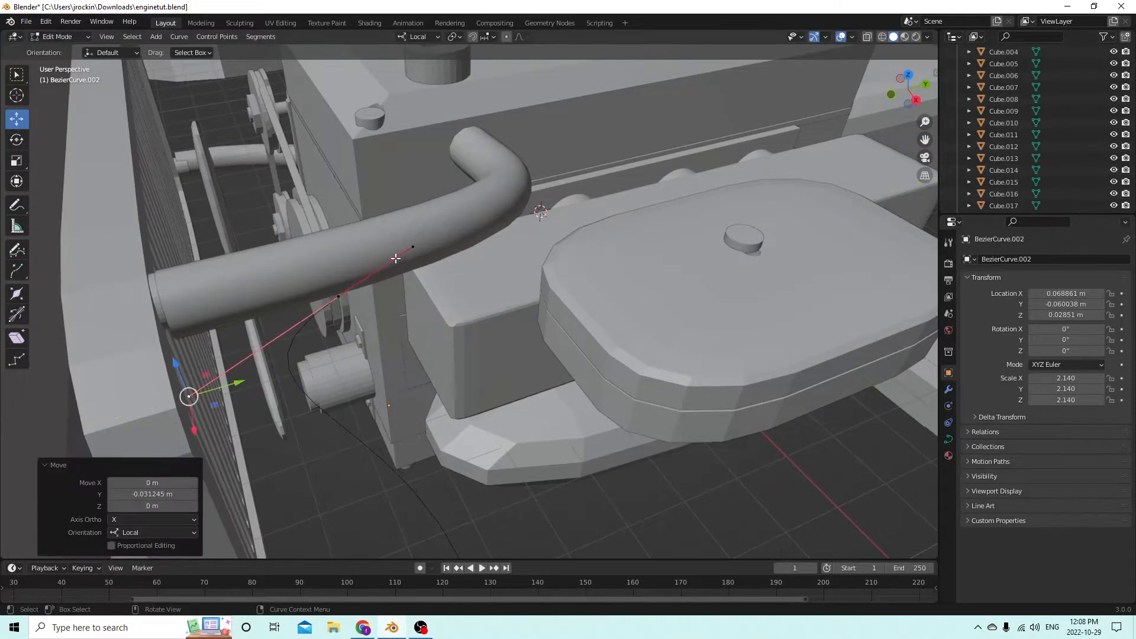
- Move the opposite handle of the inner control point about 0.009 m along X
click(414, 248)
drag(428, 270, 451, 303)
middle_drag(451, 303, 466, 308)
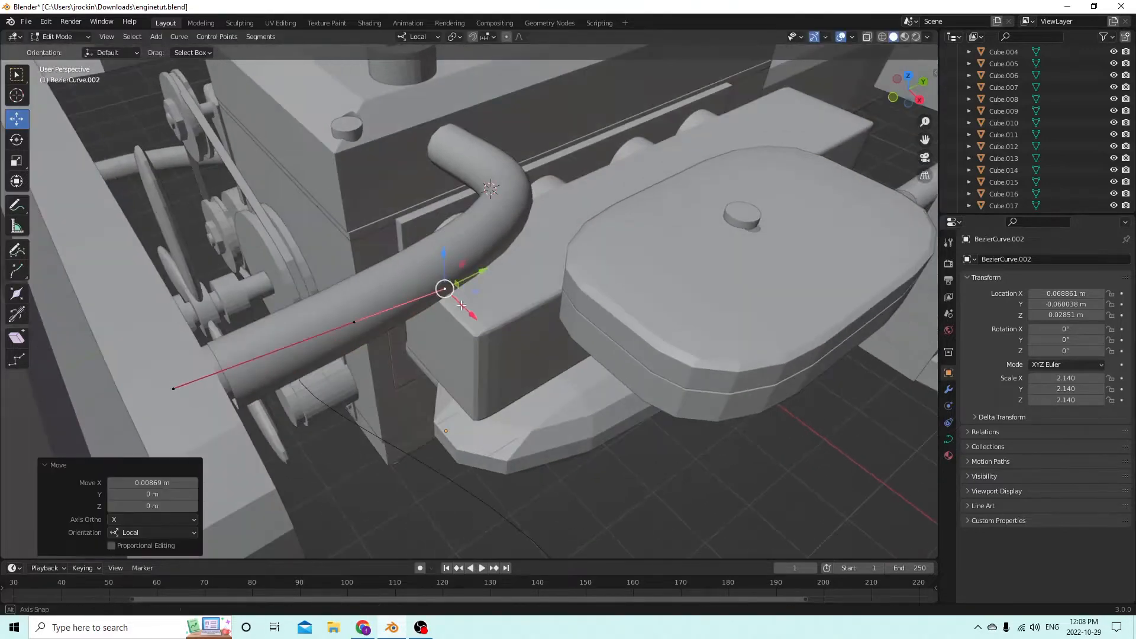
drag(482, 274, 502, 266)
right_click(502, 266)
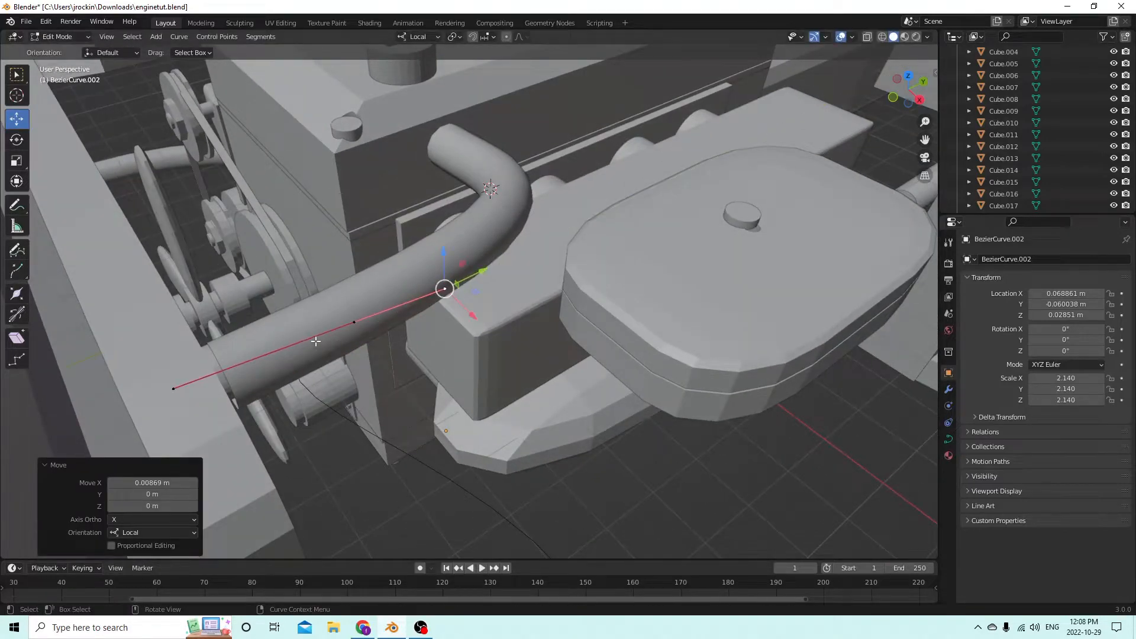
- Move the inner control point about 0.009 m along Y, lower it, and nudge it further along Y beside the engine
click(358, 318)
drag(400, 301, 406, 298)
middle_drag(406, 299, 442, 243)
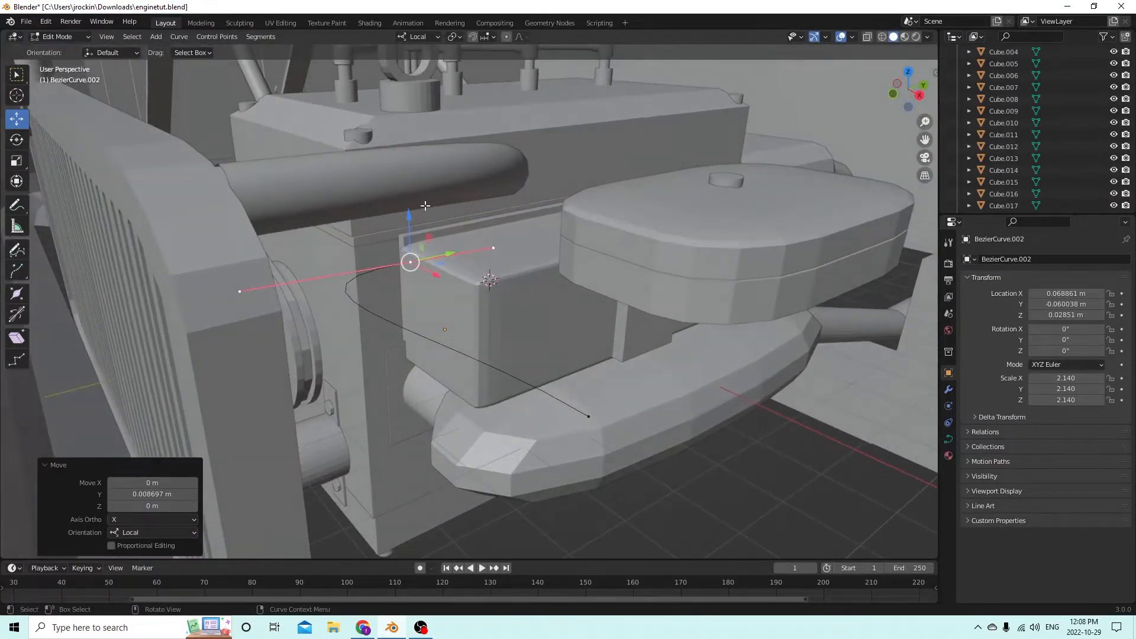
drag(409, 218, 420, 250)
middle_drag(419, 250, 413, 322)
drag(447, 293, 464, 290)
middle_drag(464, 290, 409, 368)
- Swing the outer control point's far handle about 0.065 m along Y, and pull it partway back along Y
middle_drag(367, 503, 172, 460)
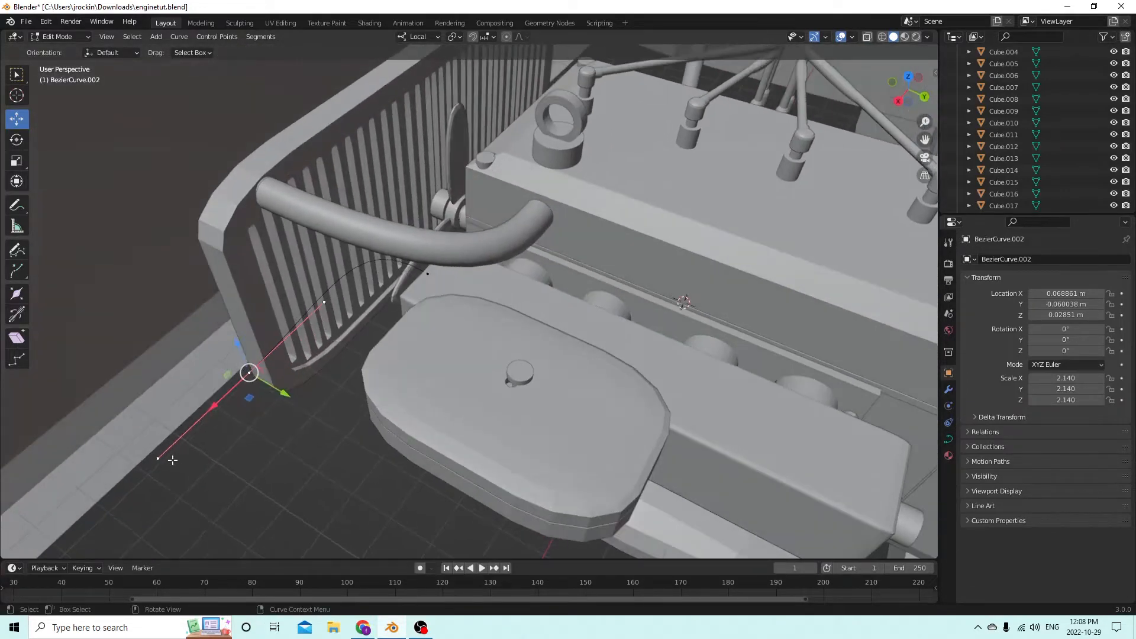
drag(154, 459, 219, 466)
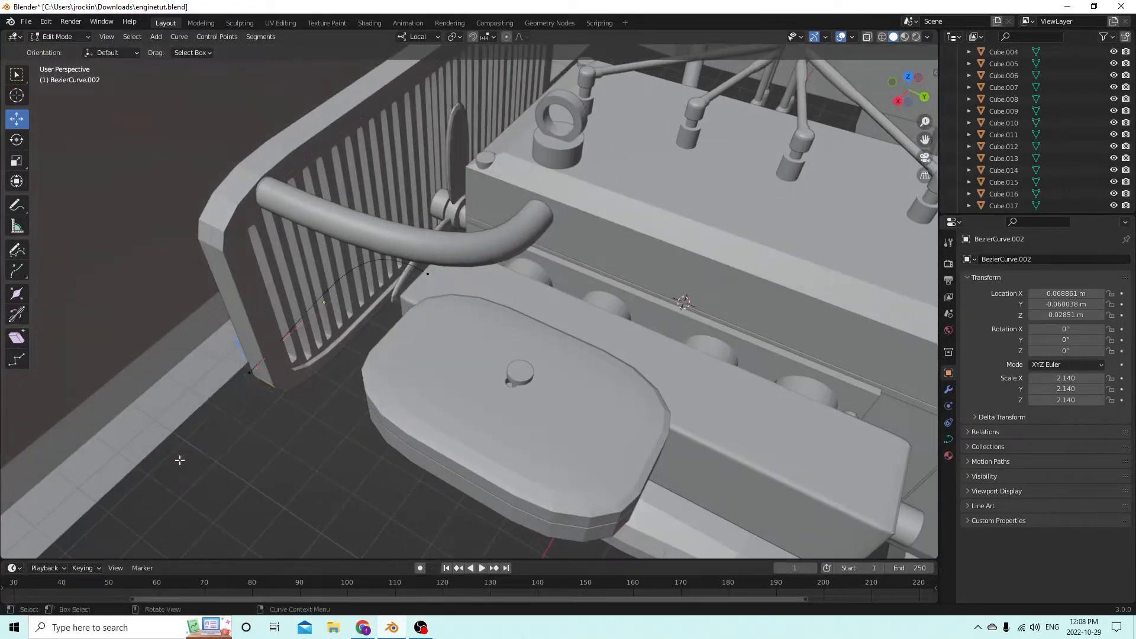
click(157, 454)
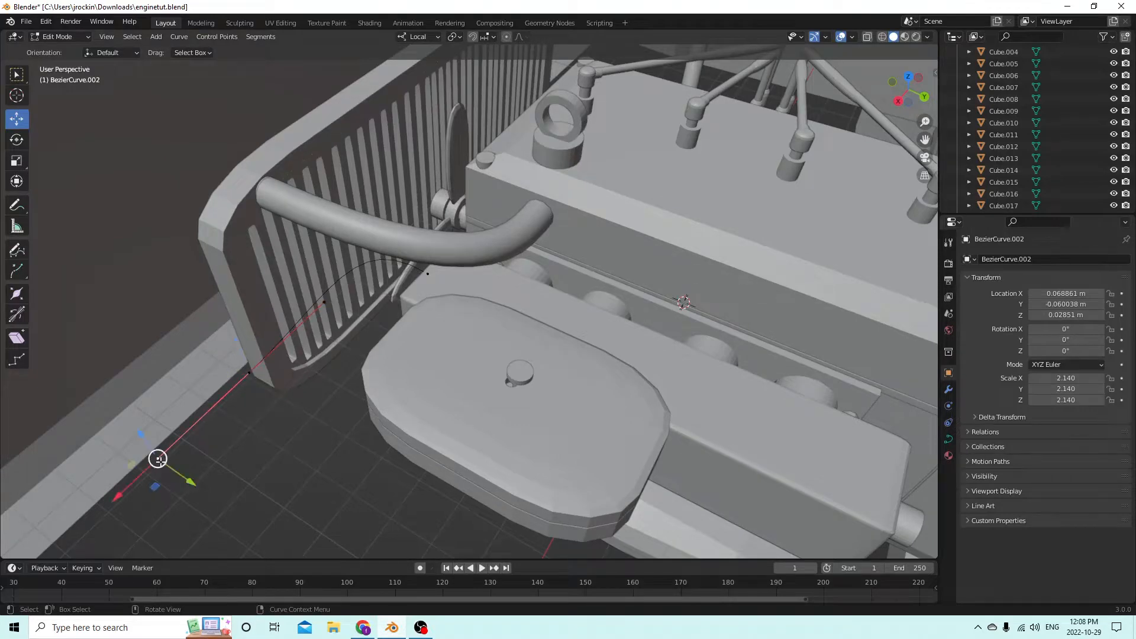
key(g)
key(y)
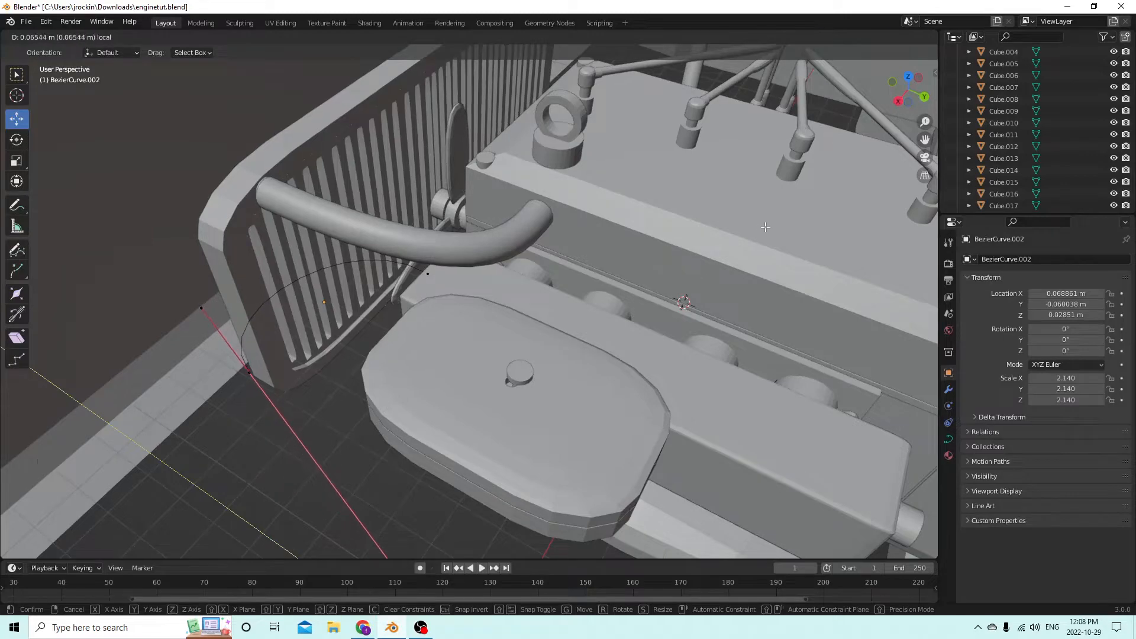
click(518, 244)
middle_drag(388, 275, 408, 283)
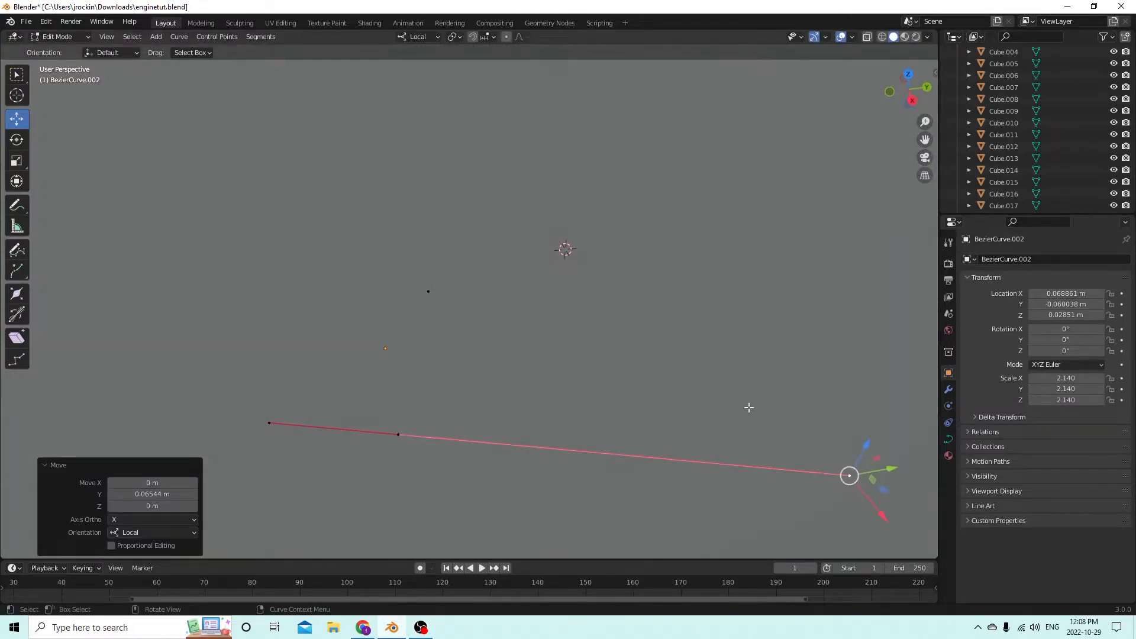
drag(876, 472, 697, 450)
- Move the outer control point's radiator-side handle about 0.010 m along X and adjust it slightly further on X
click(281, 404)
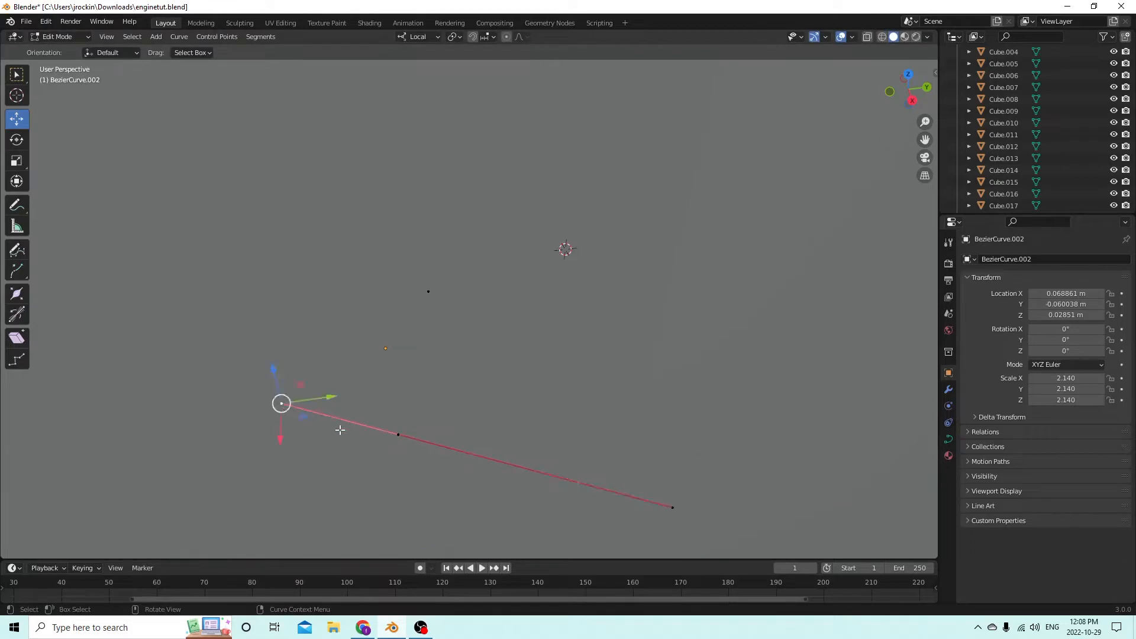
drag(279, 442, 287, 482)
key(KP_Divide)
middle_drag(263, 429, 274, 424)
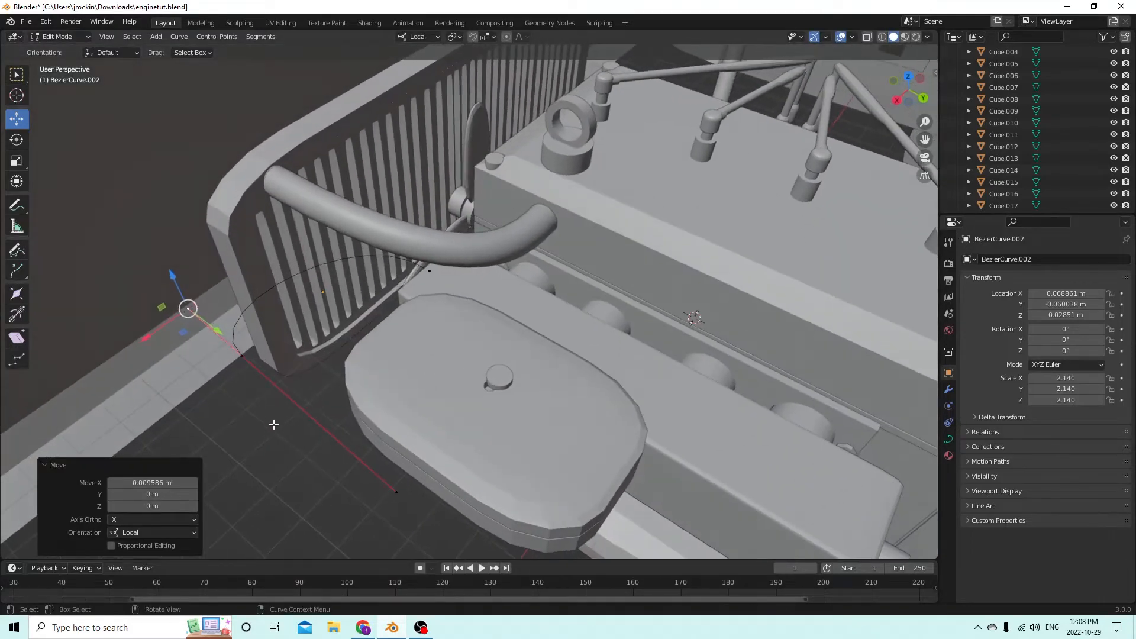
mouse_move(149, 338)
mouse_down()
mouse_move(186, 328)
mouse_move(148, 350)
mouse_up()
- Move the outer control point about 0.011 m along negative X and about 0.023 m along Y, toward the air filter
click(241, 358)
drag(210, 389, 240, 370)
middle_drag(240, 370, 346, 359)
drag(364, 381, 470, 381)
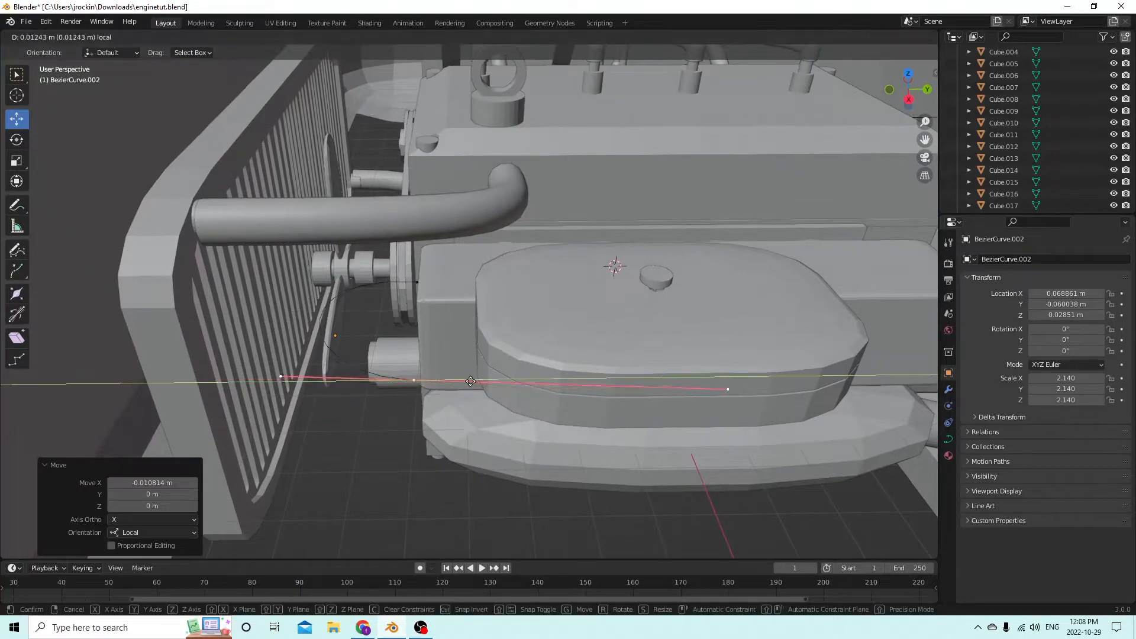
drag(537, 365, 536, 365)
middle_drag(536, 364, 527, 396)
scroll(522, 391, up, 1)
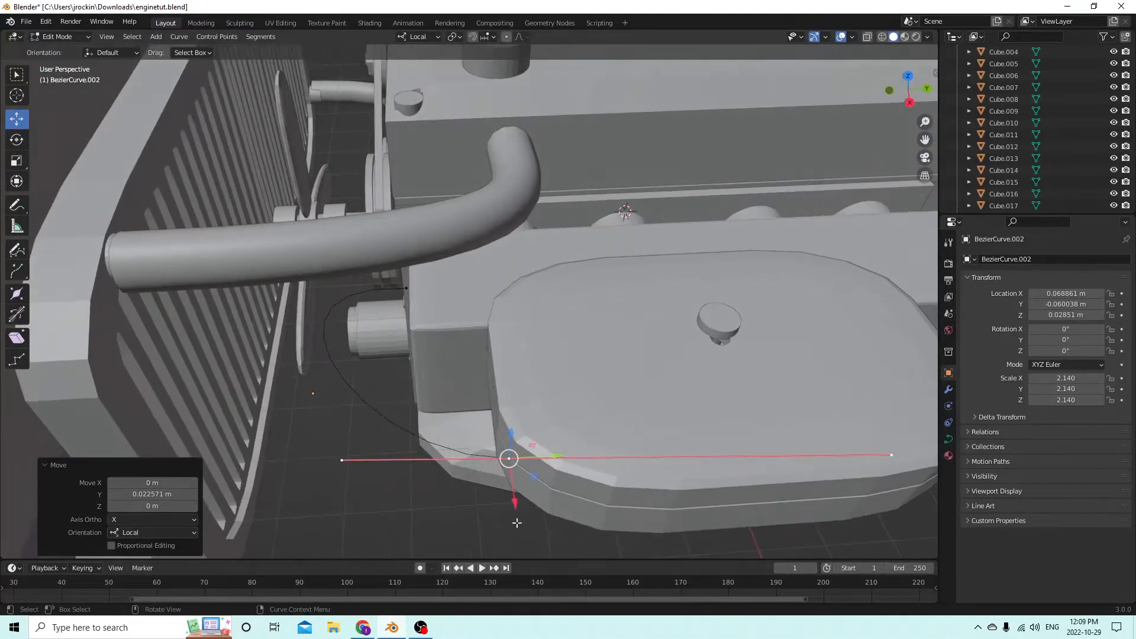
- Pull the outer control point further along negative X, shift it slightly along negative Y, and raise it about 0.002 m
drag(517, 504, 540, 408)
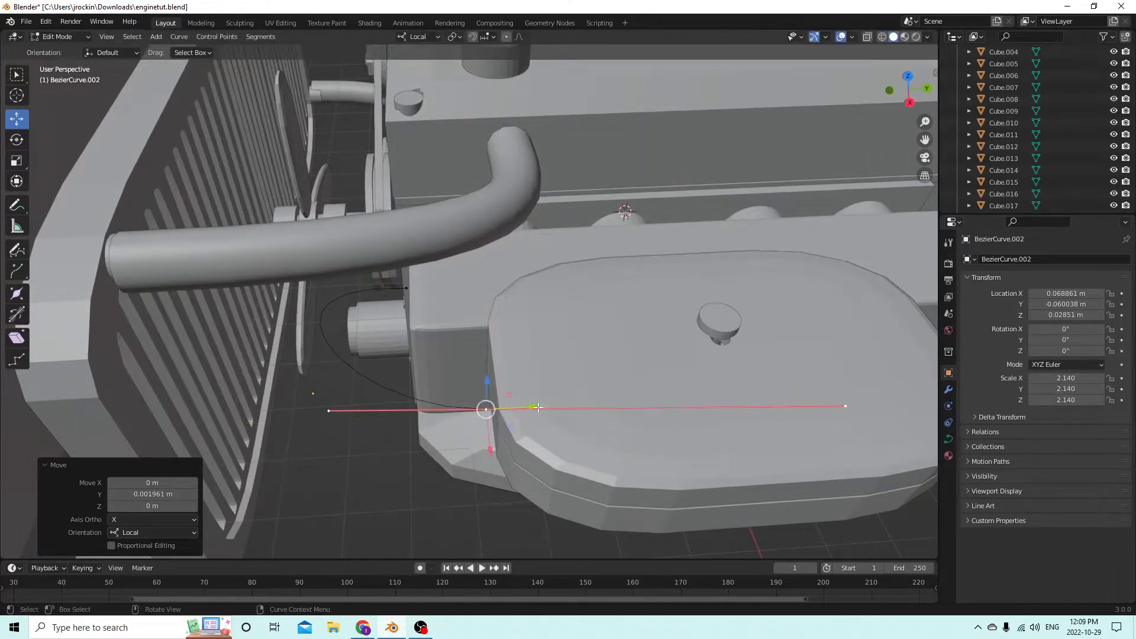
middle_drag(540, 408, 586, 346)
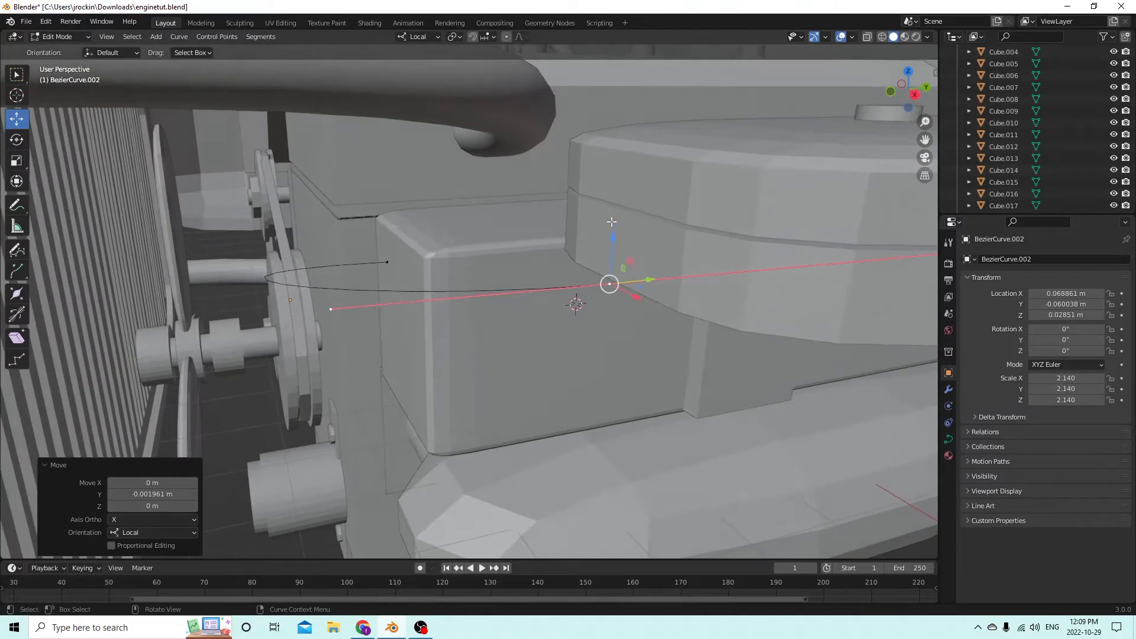
drag(614, 242, 612, 216)
middle_drag(612, 216, 561, 283)
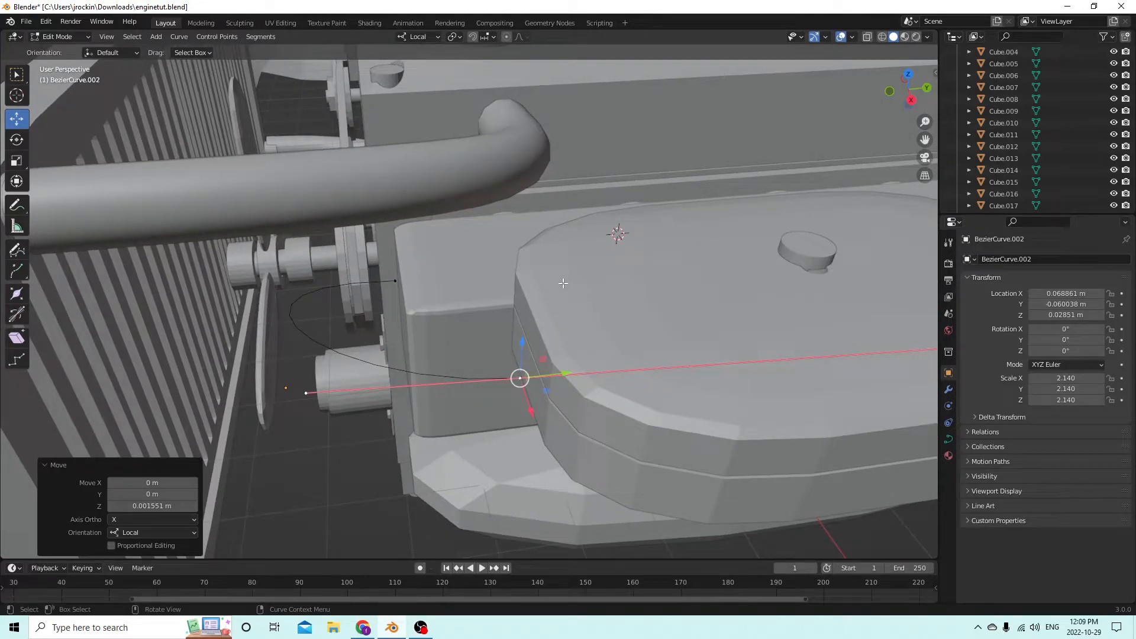
- Leave curve editing, lower the whole curve about 0.013 m and move it about 0.043 m along Y, under the air filter
middle_drag(531, 250, 538, 225)
key(Tab)
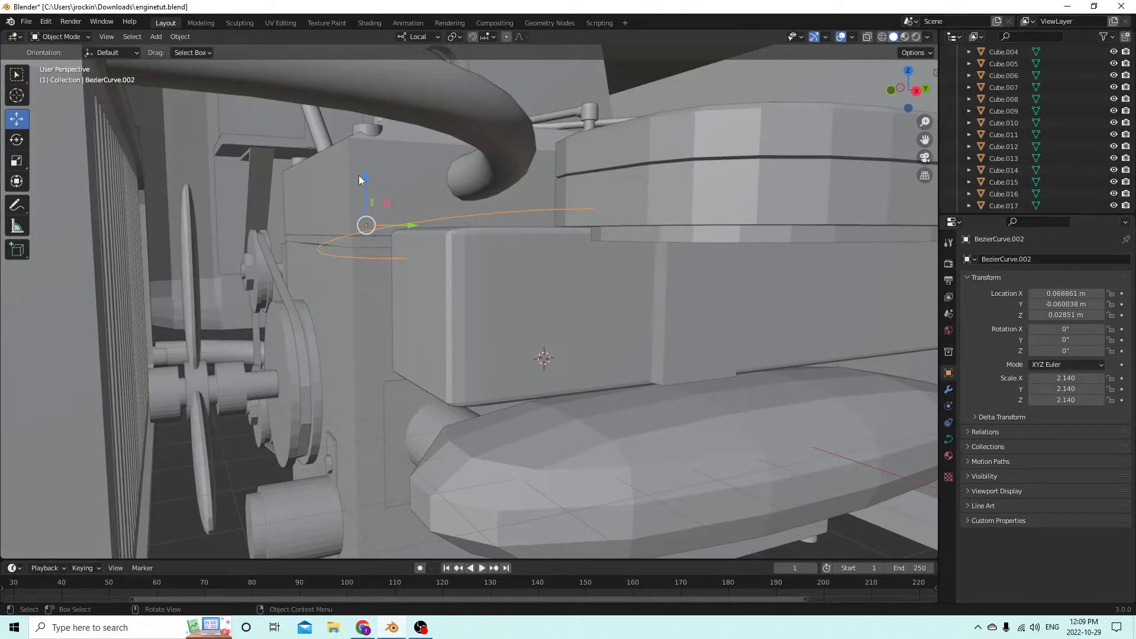
drag(360, 175, 382, 233)
middle_drag(382, 220, 401, 190)
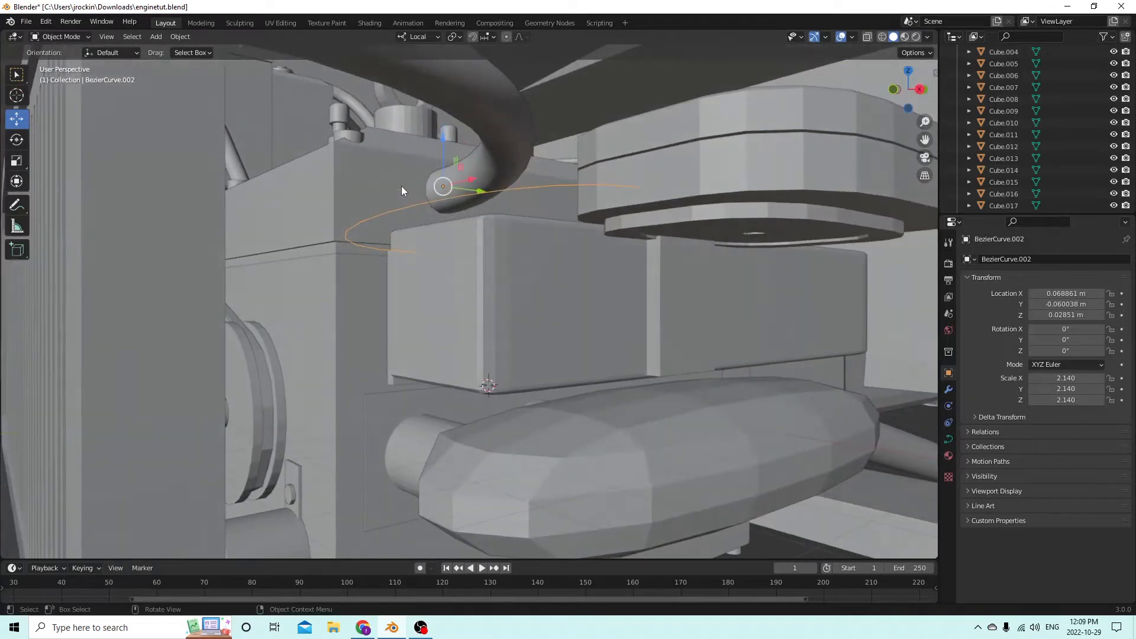
drag(439, 137, 470, 304)
middle_drag(470, 304, 498, 368)
drag(518, 398, 738, 326)
middle_drag(737, 323, 716, 331)
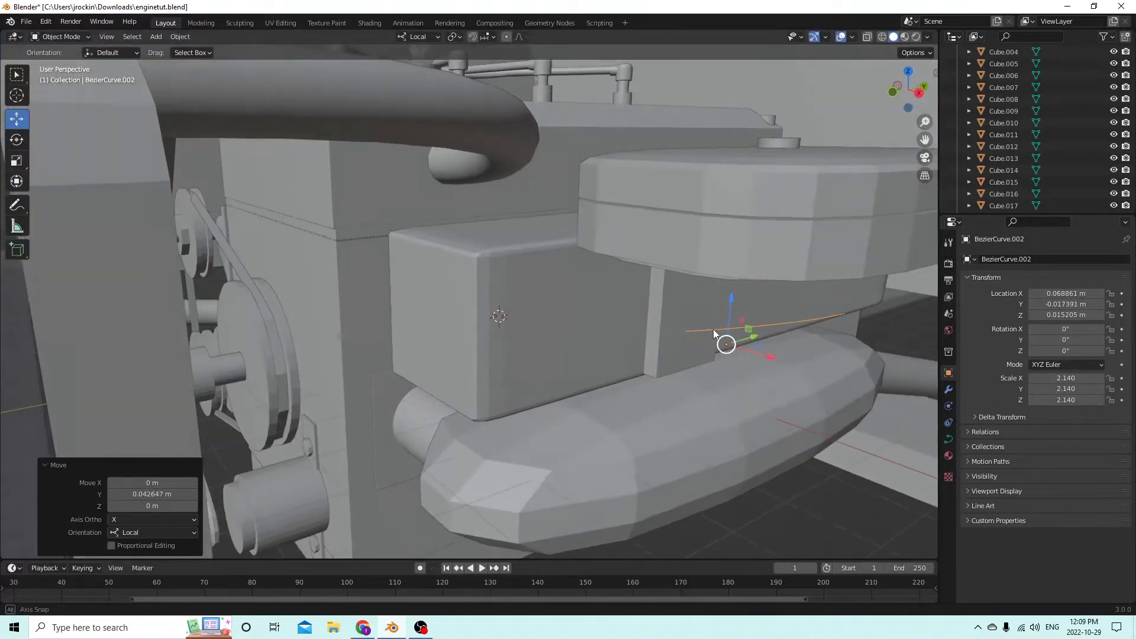
- Move the whole curve about 0.017 m along X, outward over the manifold below the air filter
drag(773, 360, 874, 386)
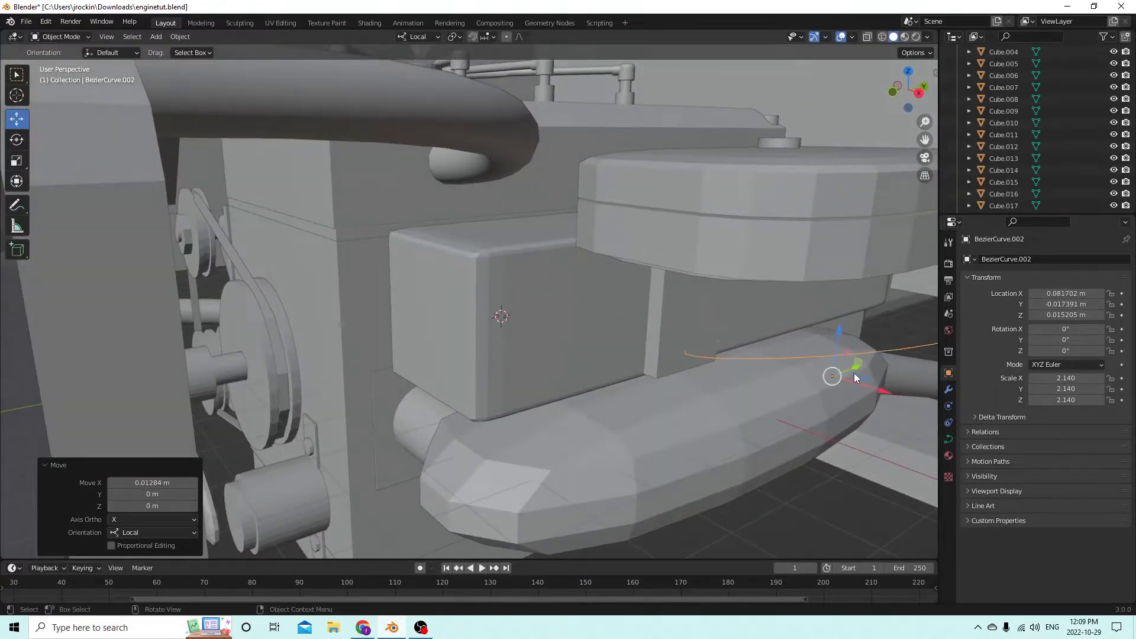
middle_drag(854, 373, 769, 333)
middle_drag(584, 295, 827, 368)
drag(865, 373, 911, 380)
- Edit the curve's end point below the air filter: move one handle about 0.030 m along X and the opposite one about 0.008 m along negative Y
middle_drag(900, 377, 710, 352)
key(Tab)
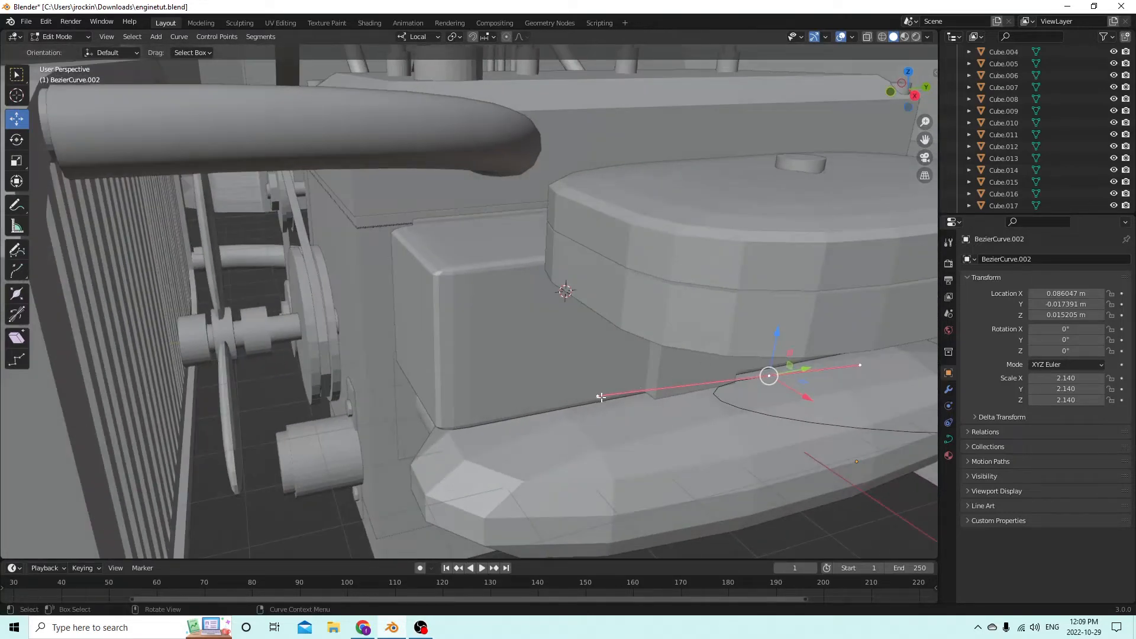
click(626, 416)
drag(620, 417, 816, 554)
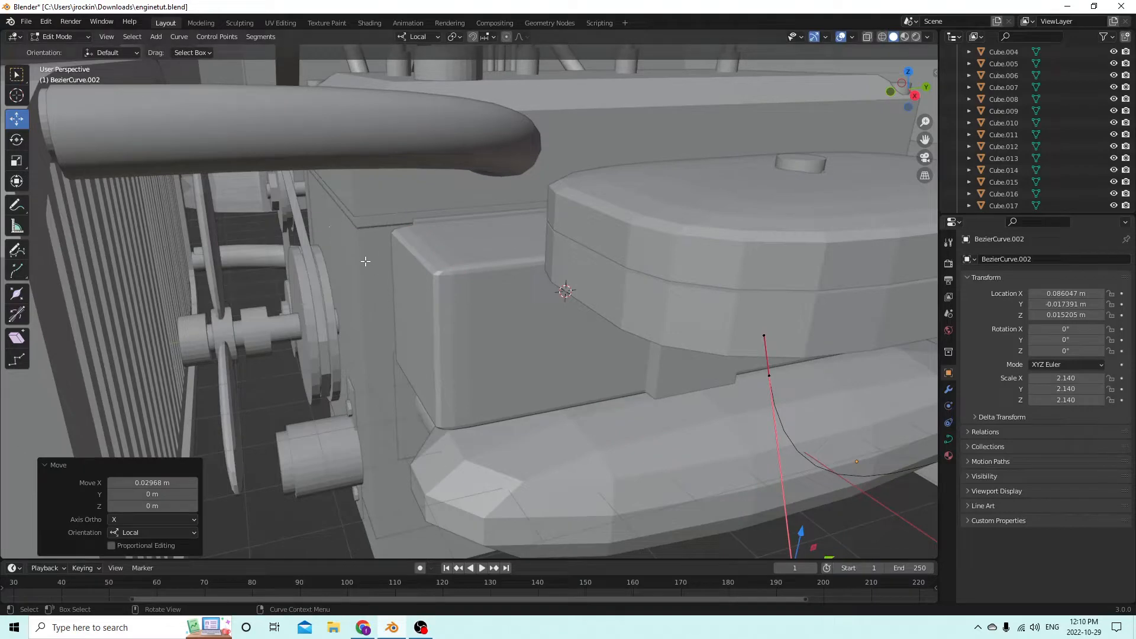
click(763, 335)
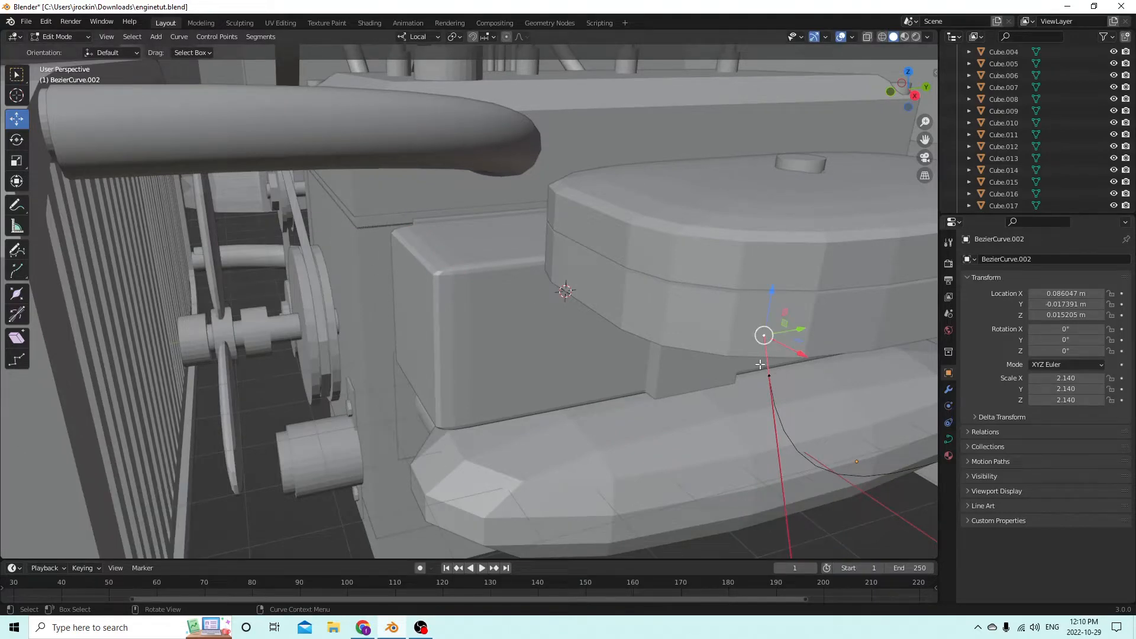
drag(798, 331, 744, 322)
middle_drag(747, 323, 772, 294)
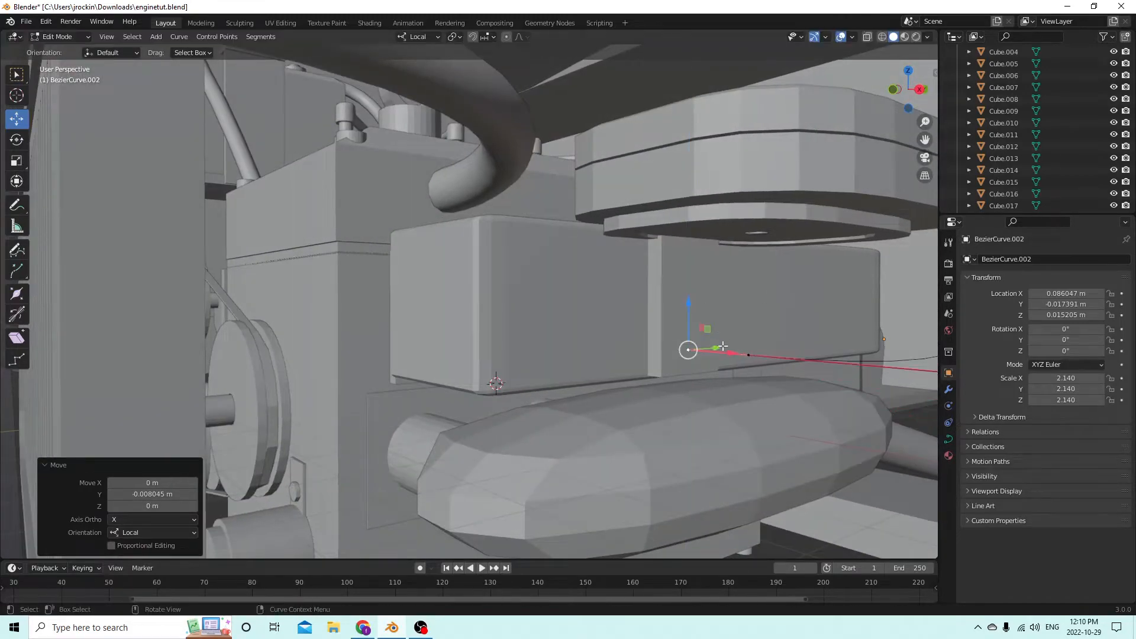
- Raise the curve's end point beside the engine block about 0.004 m
click(750, 353)
drag(751, 309, 750, 283)
middle_drag(749, 282, 677, 297)
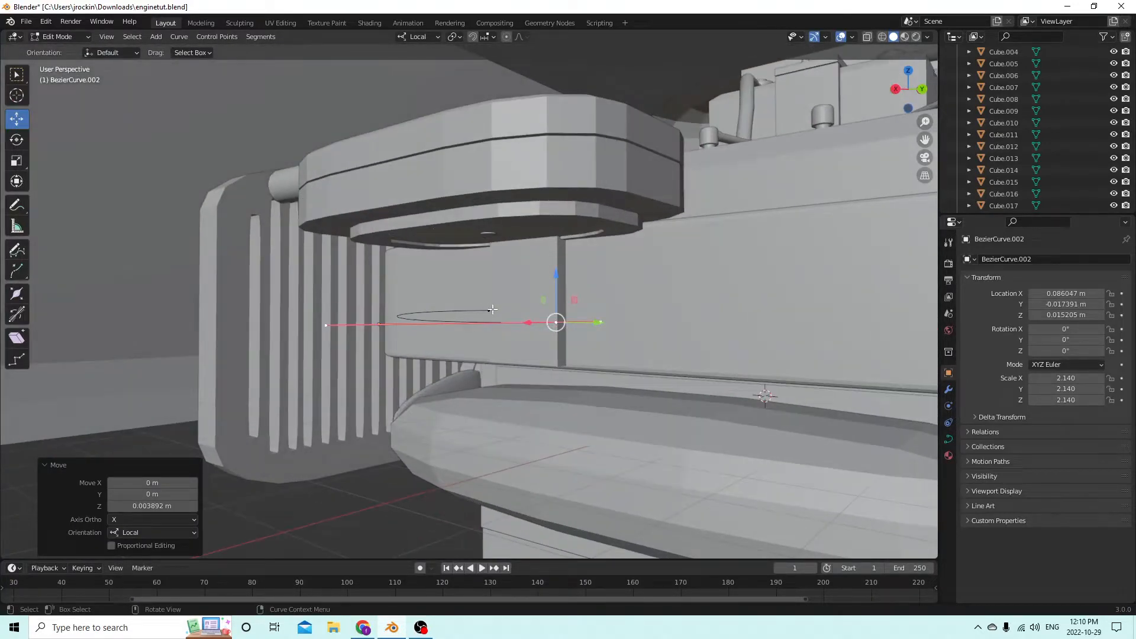
- Tilt the handles of the curve's other end, lowering the upper handle about 0.007 m and moving it about 0.025 m along negative Y
click(492, 309)
middle_drag(445, 313, 467, 351)
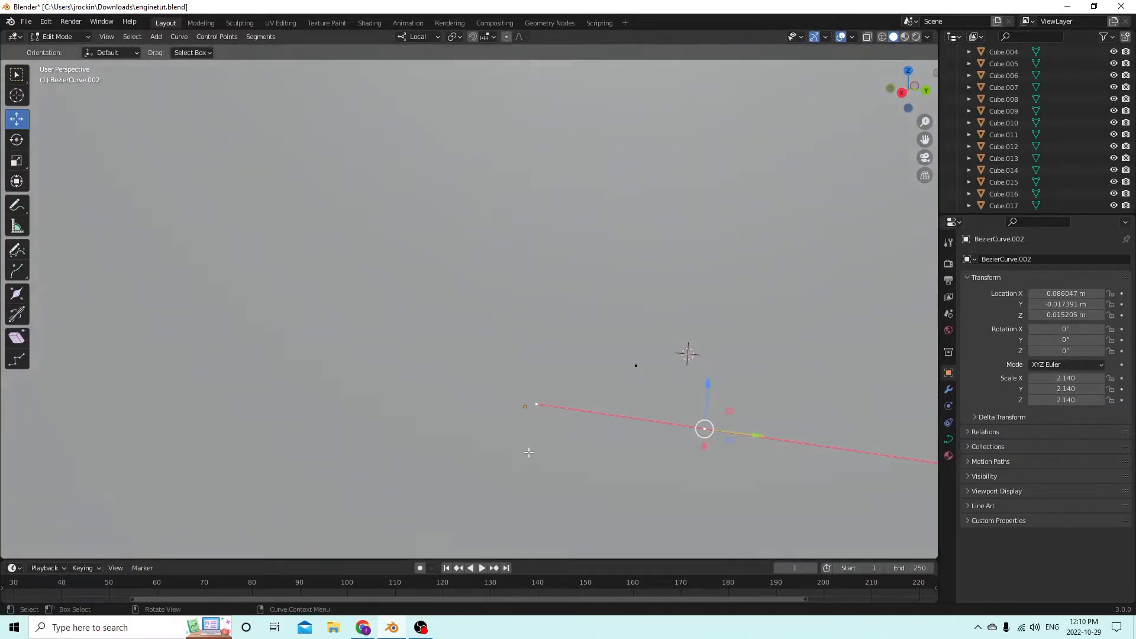
drag(538, 358, 724, 544)
scroll(737, 334, down, 3)
middle_drag(738, 334, 705, 326)
click(730, 204)
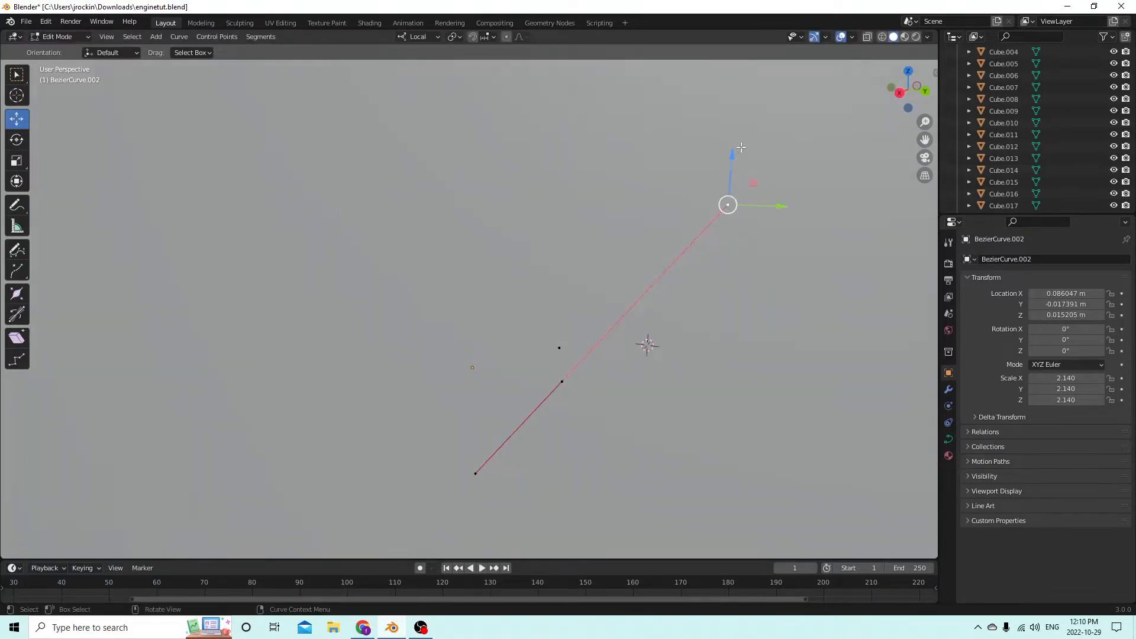
drag(734, 155, 723, 206)
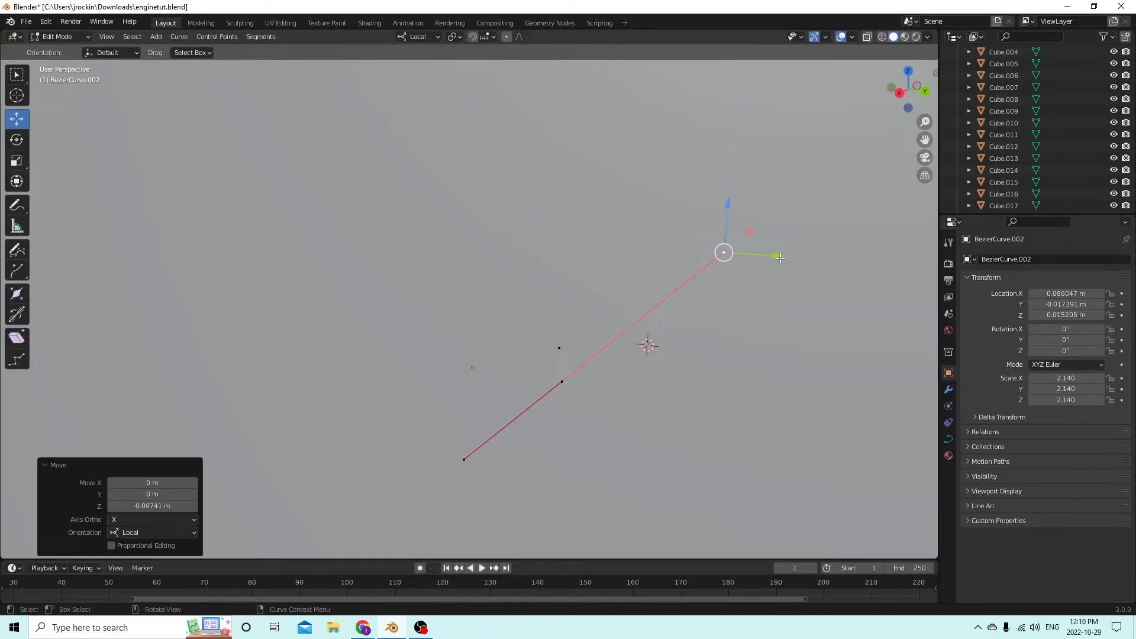
drag(776, 256, 744, 251)
drag(625, 249, 625, 248)
middle_drag(550, 239, 619, 248)
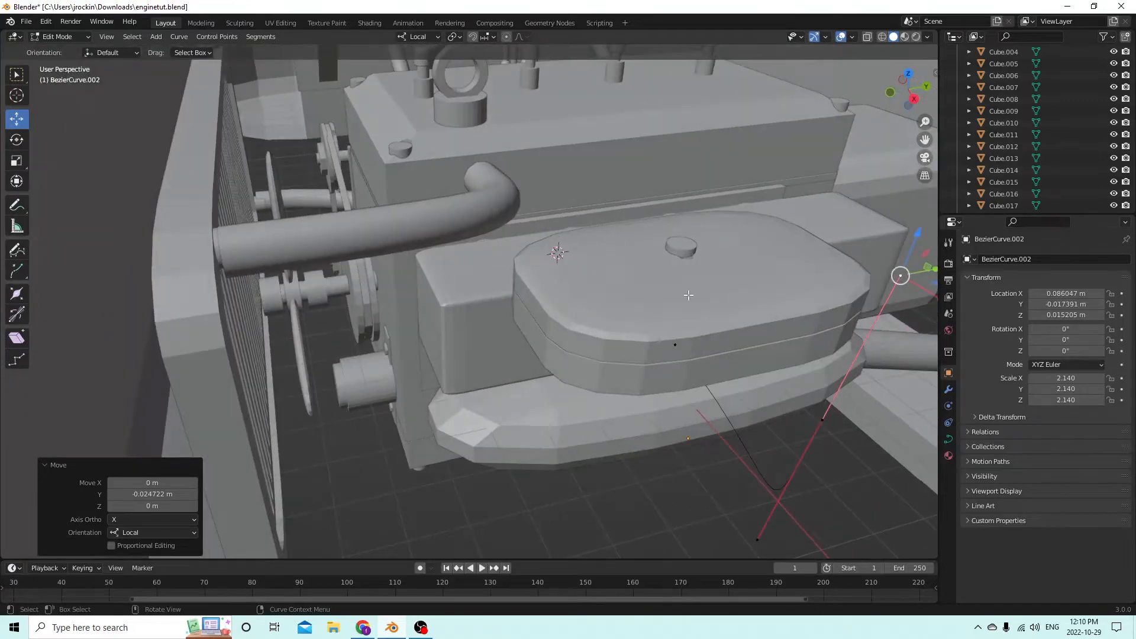
- Move the curve's outer end point about 0.011 m along negative Y, toward the air filter
middle_drag(689, 296, 811, 337)
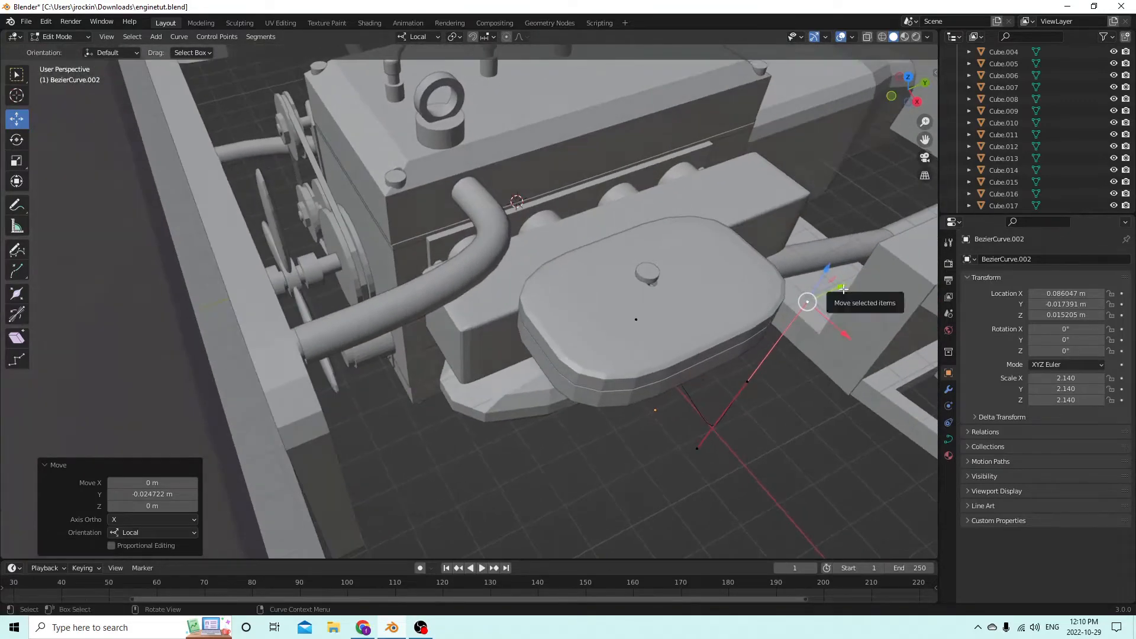
click(748, 382)
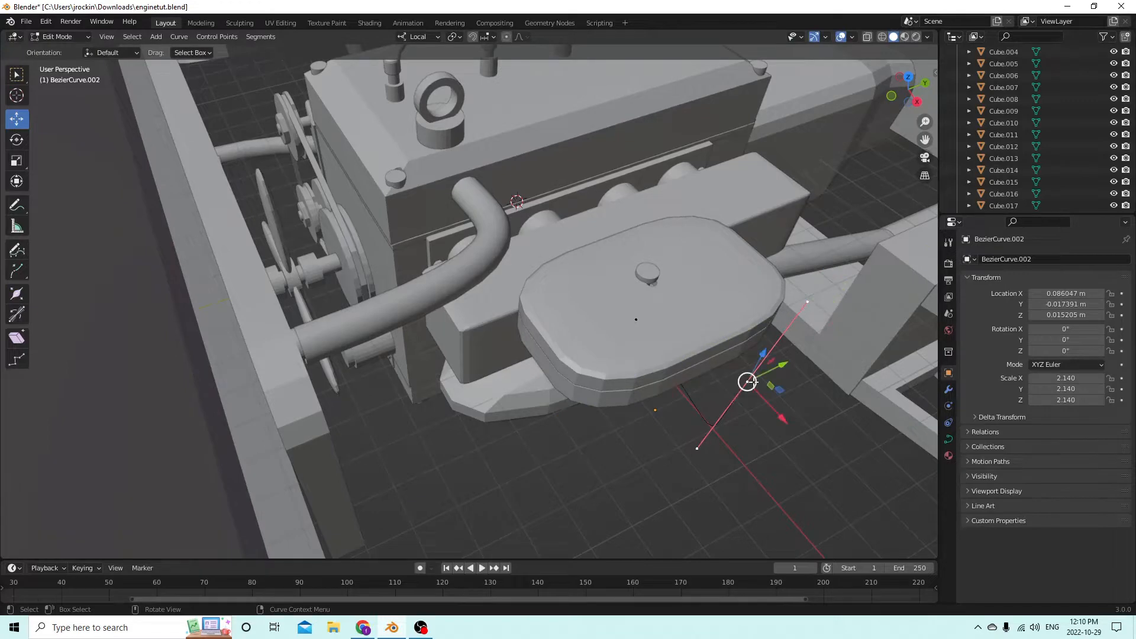
drag(787, 365, 737, 373)
- Leave curve editing and raise the car body about 0.227 m to expose the engine and chassis
middle_drag(696, 303, 857, 352)
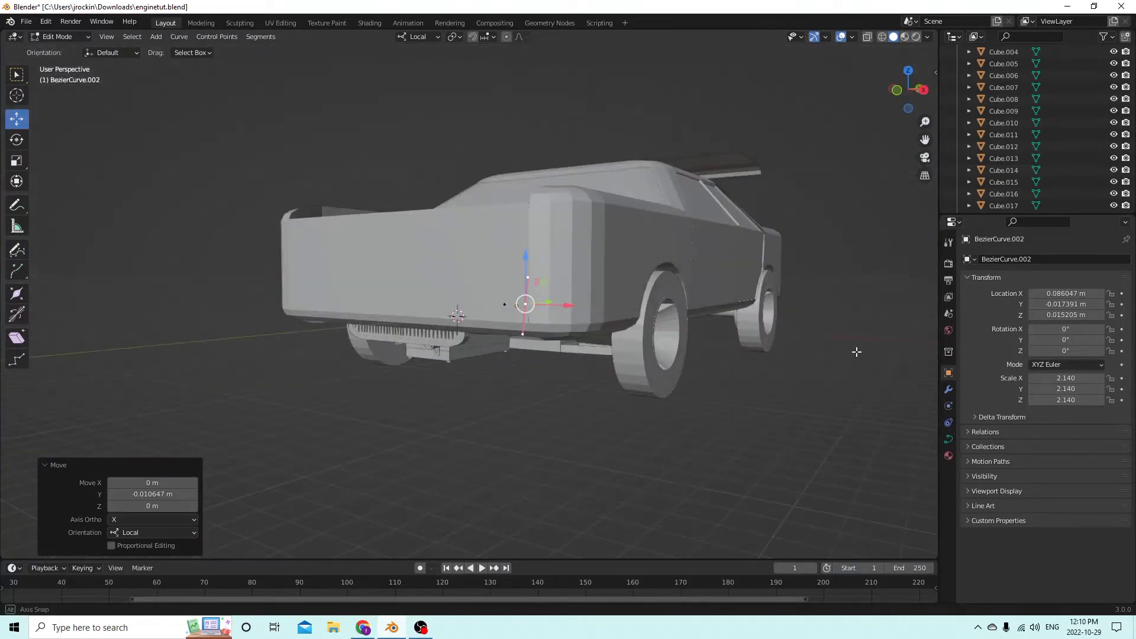
click(675, 202)
scroll(672, 261, down, 1)
middle_drag(671, 261, 669, 268)
key(Tab)
click(607, 237)
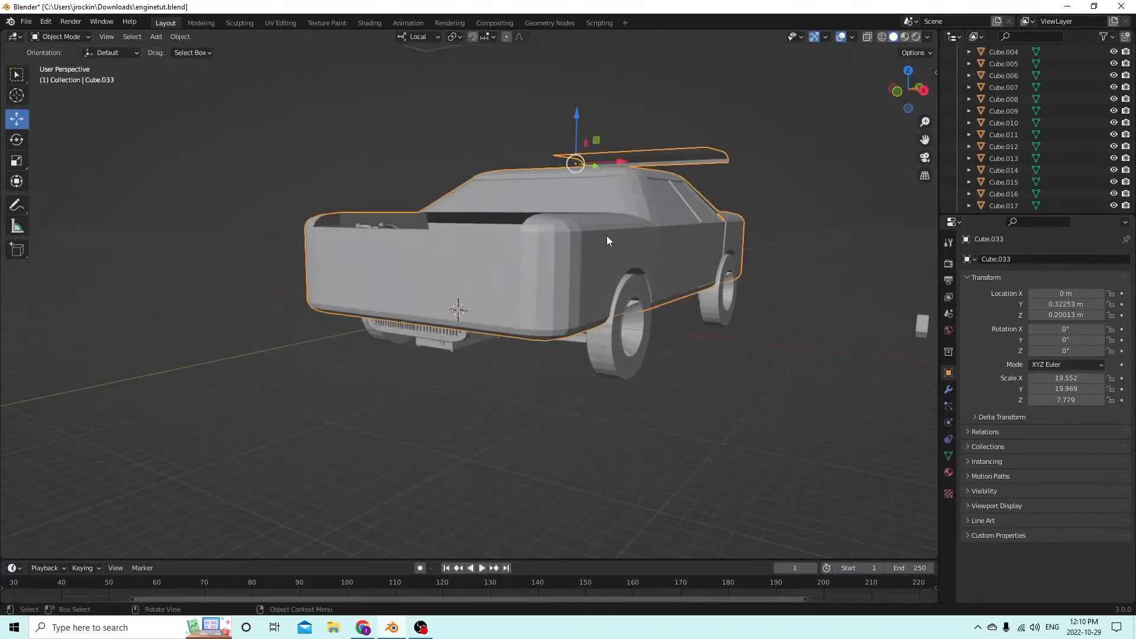
drag(579, 114, 581, 482)
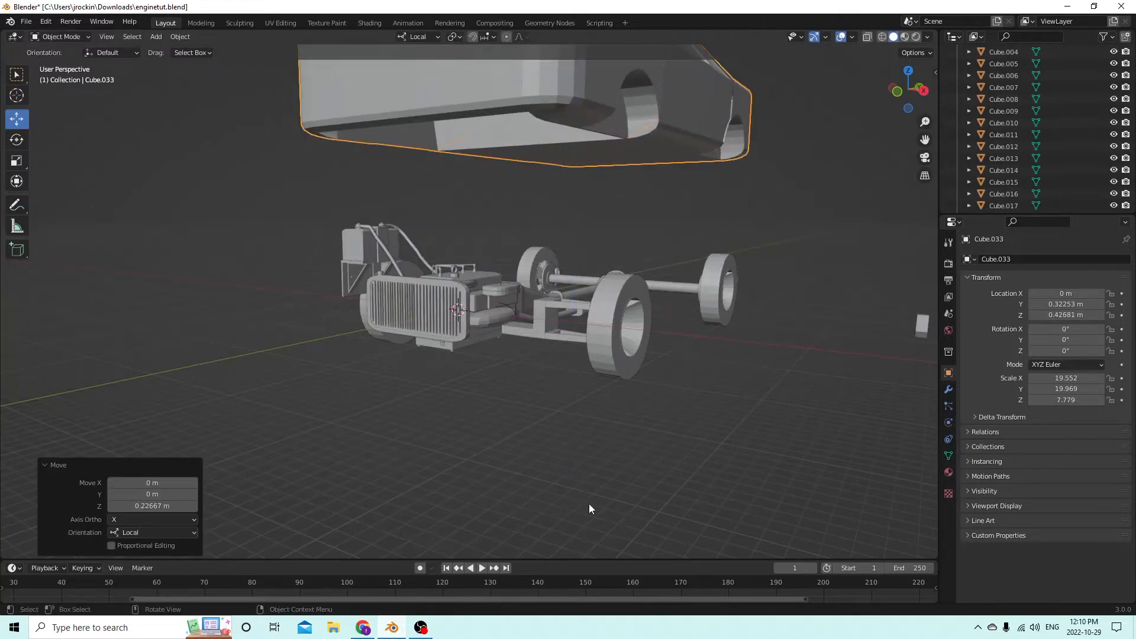
- Delete the misshapen Bezier curve below the air filter
middle_drag(648, 418, 673, 405)
scroll(551, 435, up, 6)
scroll(673, 405, up, 1)
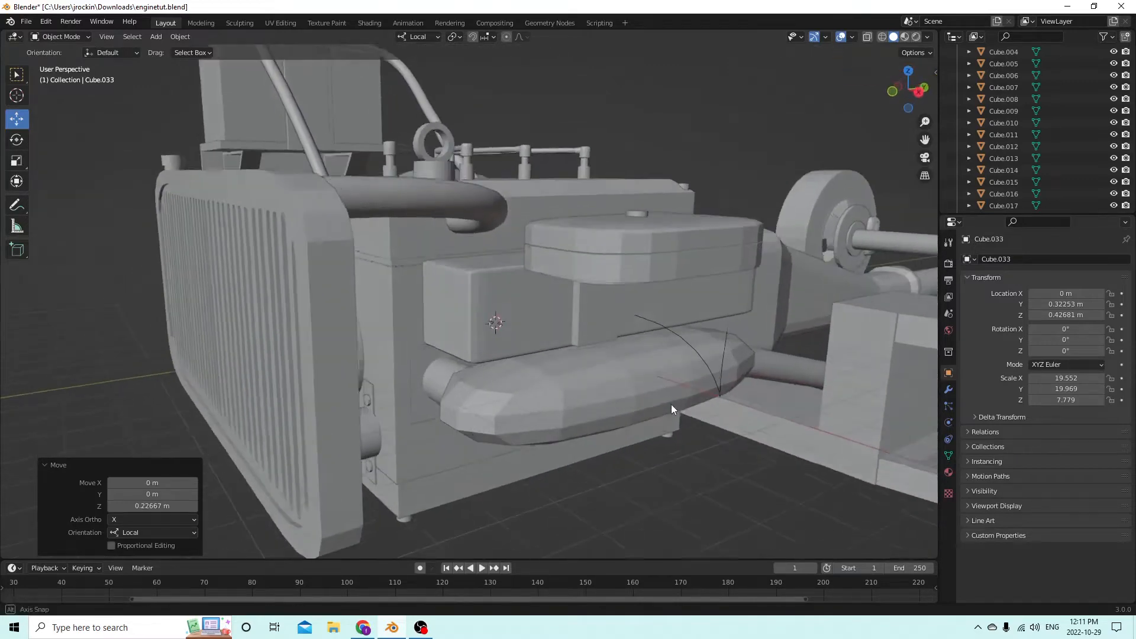
click(721, 390)
key(Delete)
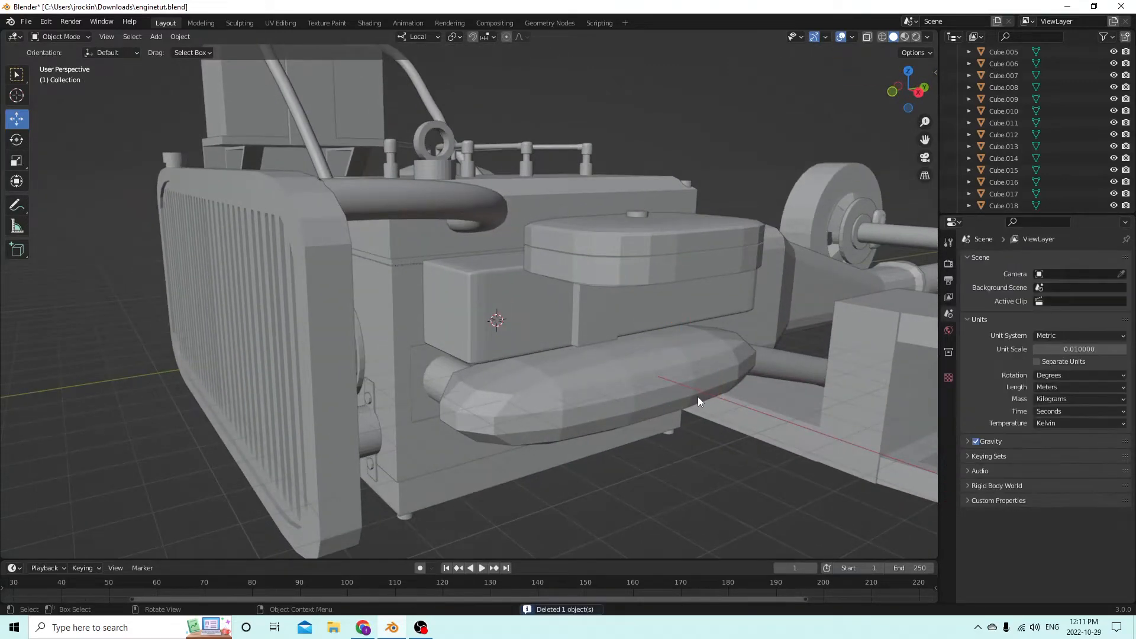
- Add a new Bezier curve with a 0.01 m radius at the world origin
key(shift+a)
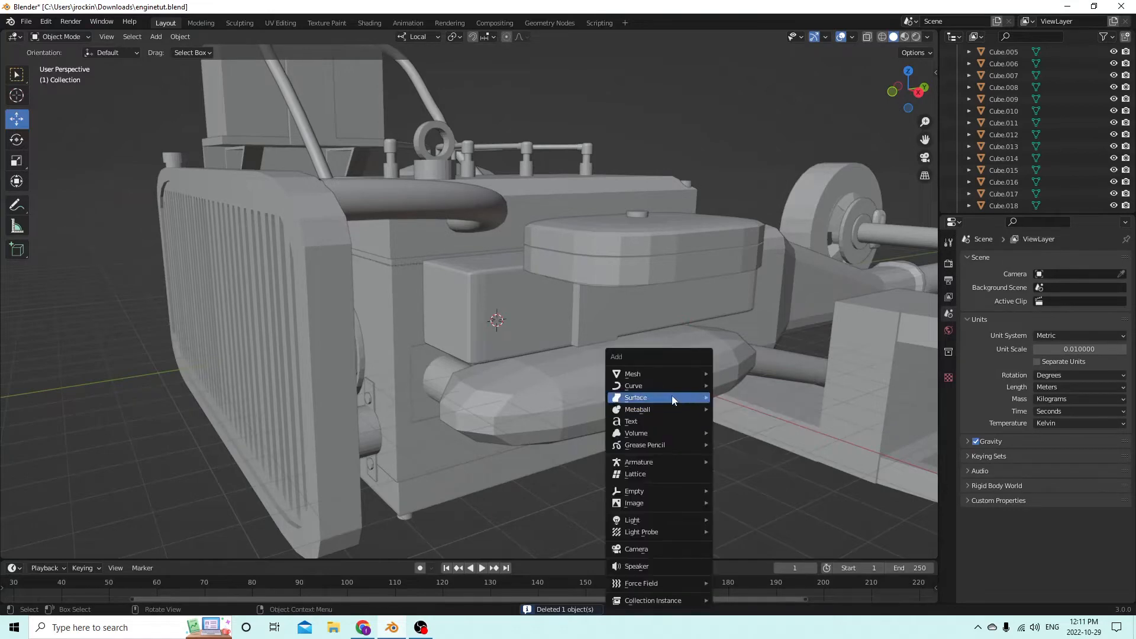
mouse_move(667, 373)
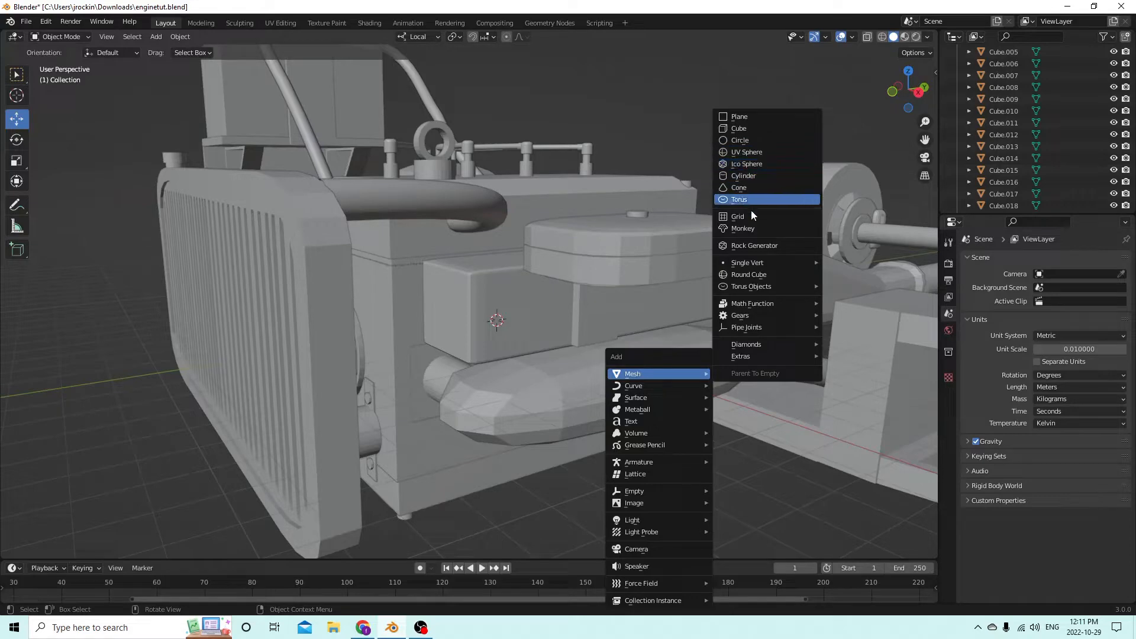
mouse_move(652, 386)
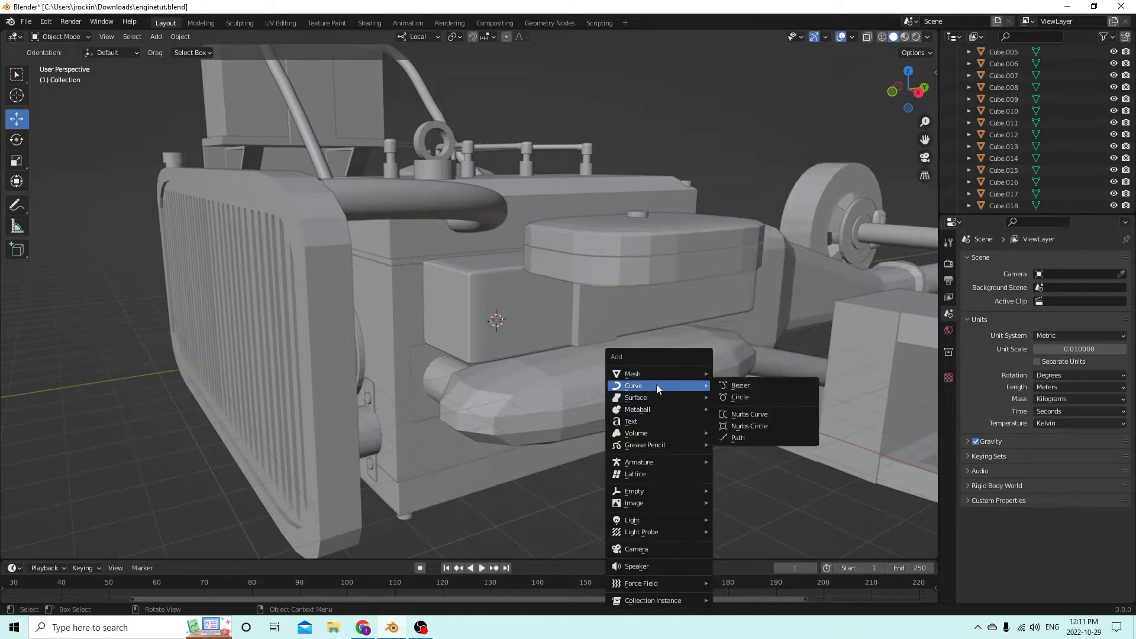
click(728, 386)
middle_drag(722, 385, 497, 287)
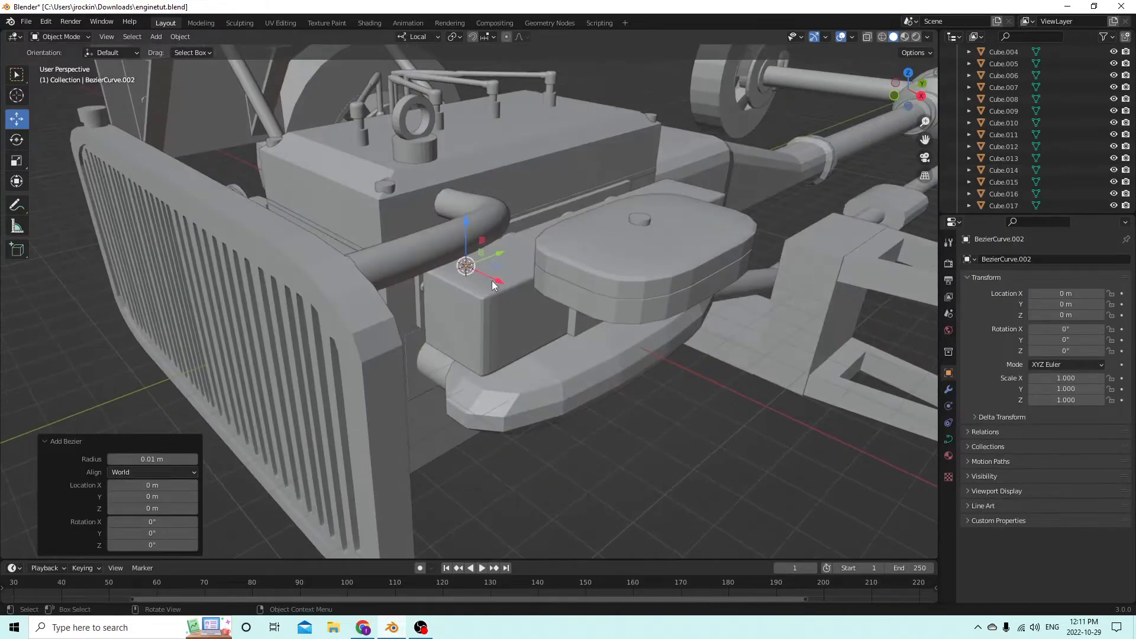
- Move the new curve about 0.072 m along X, 0.016 m up and 0.016 m along negative Y, under the air filter
drag(492, 285, 708, 381)
middle_drag(708, 381, 755, 389)
drag(733, 371, 740, 288)
mouse_move(739, 287)
middle_down()
mouse_move(791, 296)
mouse_move(739, 301)
middle_up()
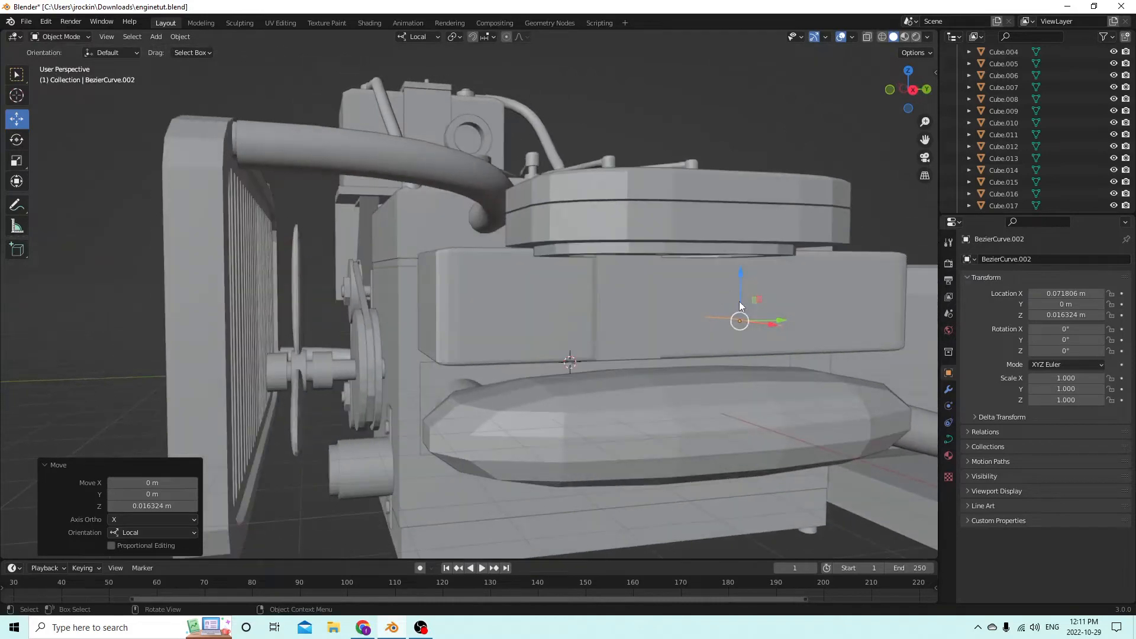
drag(775, 320, 668, 319)
middle_drag(669, 318, 669, 295)
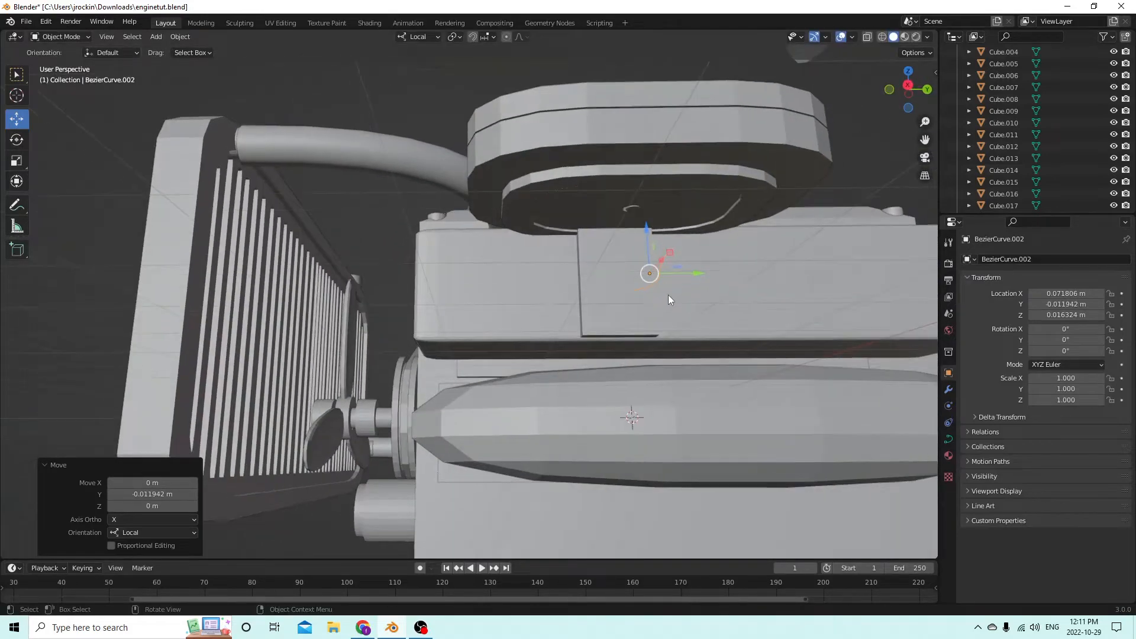
drag(693, 281, 660, 281)
middle_drag(660, 282, 728, 341)
- Edit the new curve and lower the inner handle of its outer end point about 0.011 m
key(Tab)
click(766, 338)
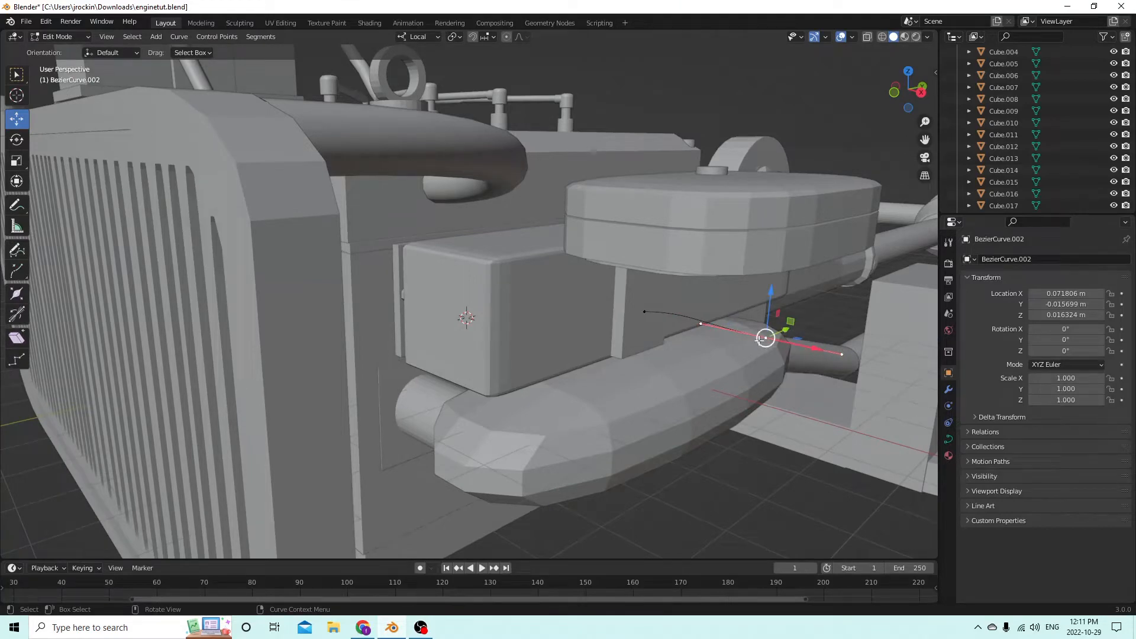
click(702, 325)
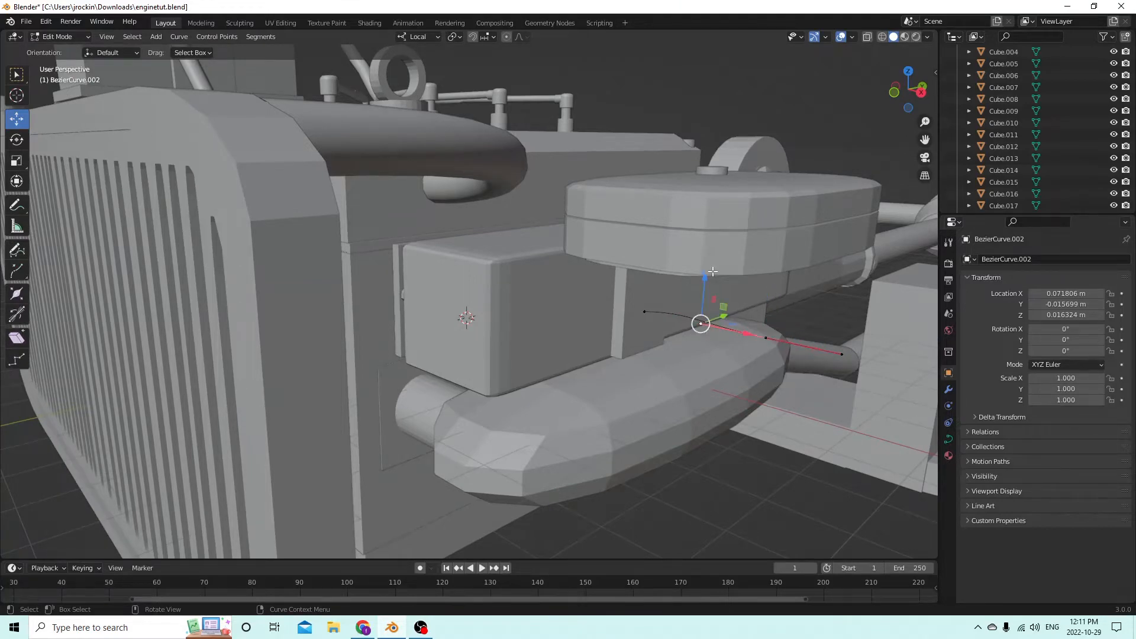
drag(705, 280, 705, 307)
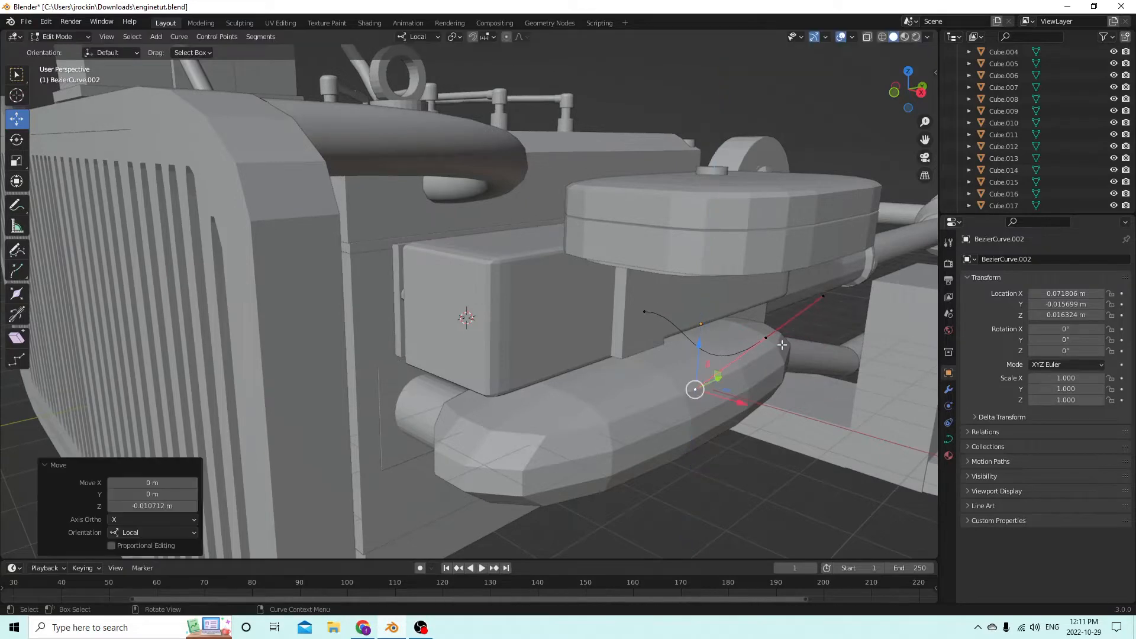
middle_drag(704, 308, 773, 279)
- Move the outer end point's upper handle about 0.0015 m along negative Y and about 0.006 m along negative X
click(704, 362)
drag(754, 273, 737, 269)
middle_drag(771, 279, 799, 287)
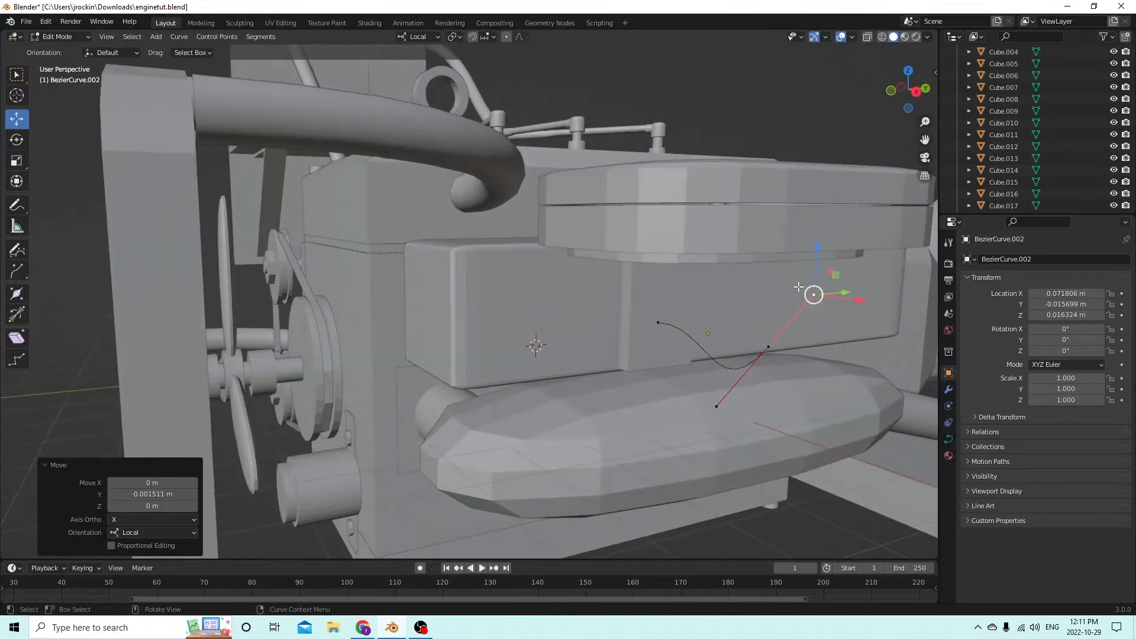
drag(852, 299, 812, 285)
middle_drag(812, 285, 740, 272)
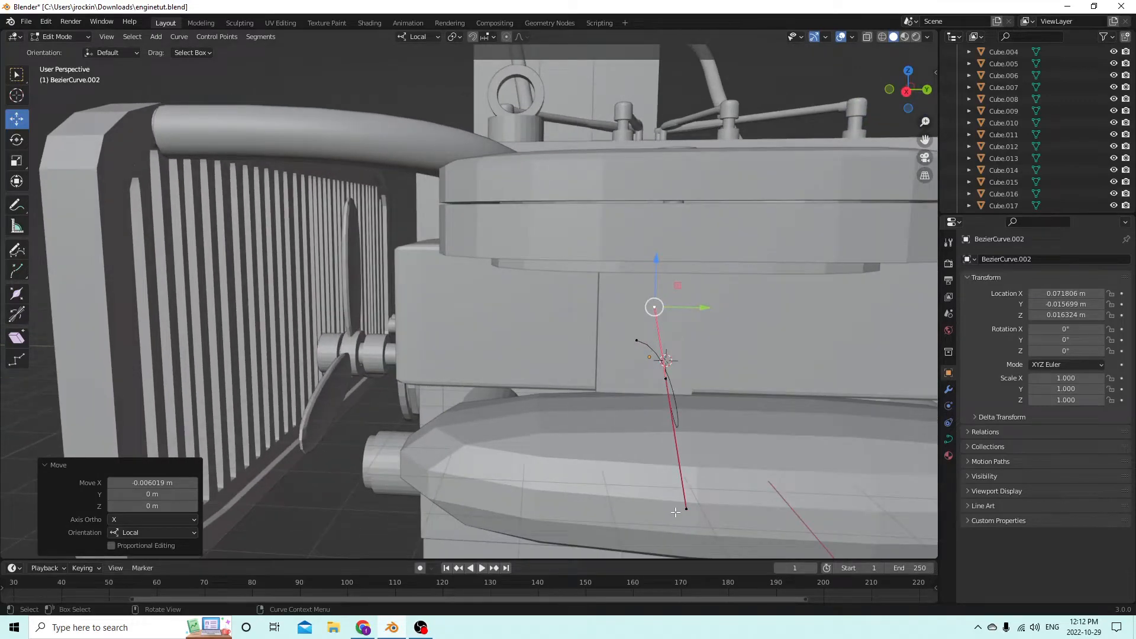
- Fine-tune the upper handle by moving it about 0.0013 m along Y and slightly along negative X, making the curve's outer end nearly vertical
drag(705, 308, 721, 311)
middle_drag(721, 310, 400, 319)
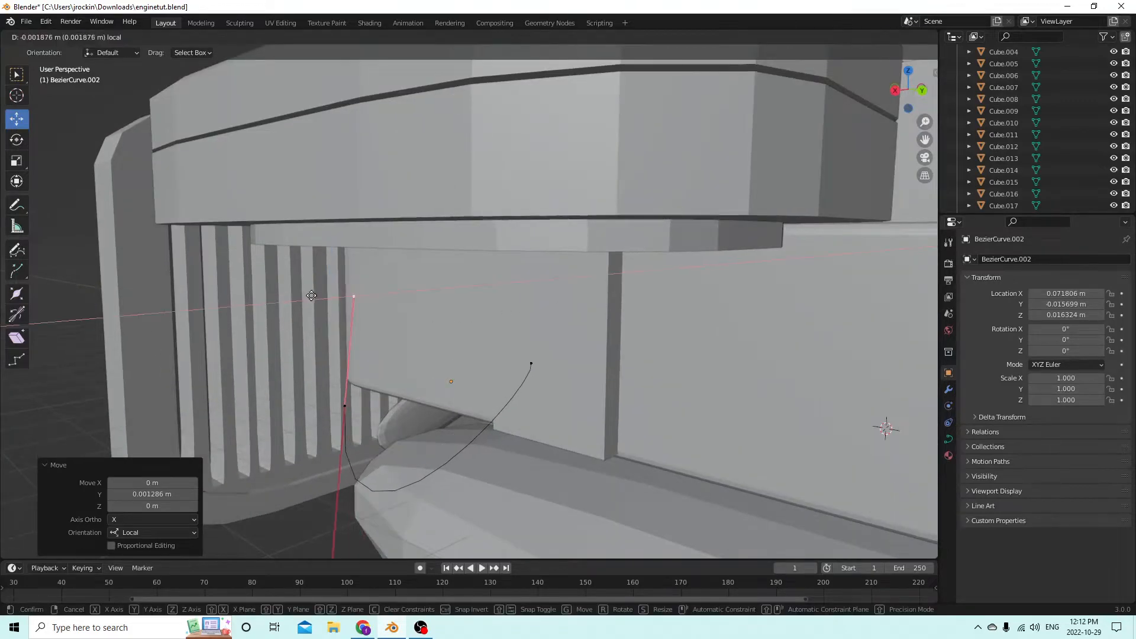
middle_drag(300, 303, 835, 273)
drag(884, 274, 875, 274)
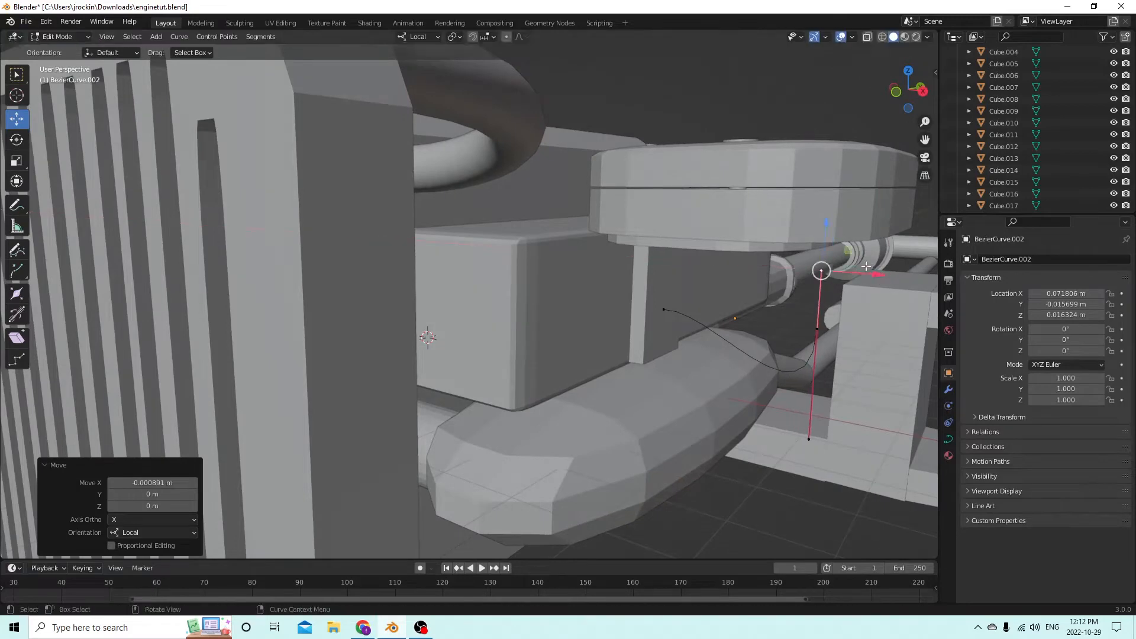
middle_drag(875, 274, 719, 295)
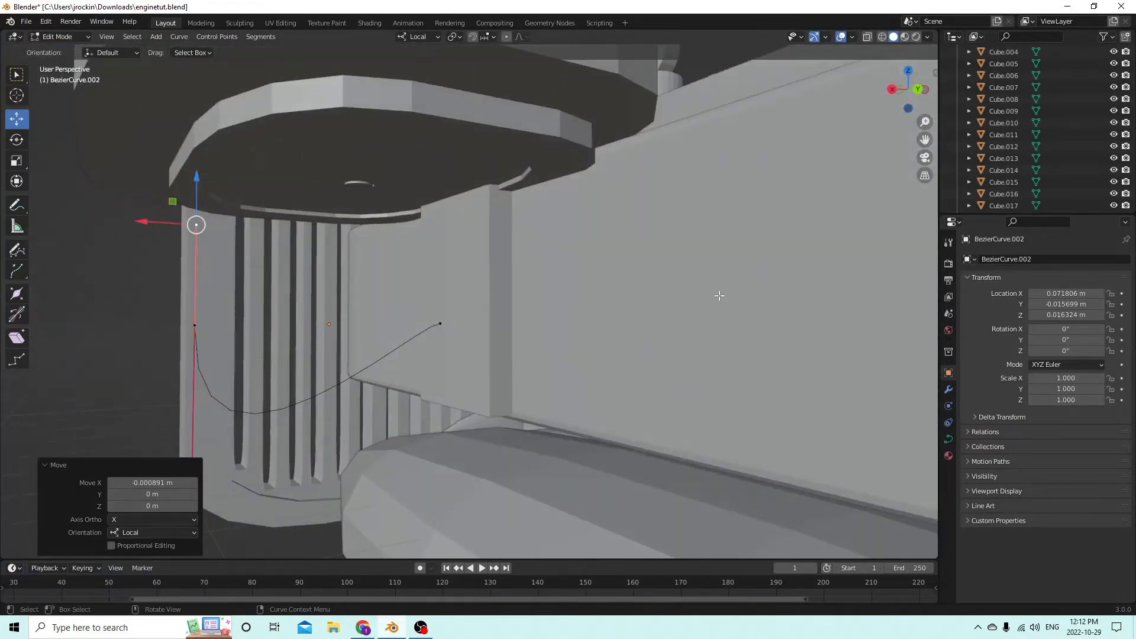
- Move the curve's inner end point a short distance along Y beside the engine block
click(443, 322)
middle_drag(444, 321, 635, 342)
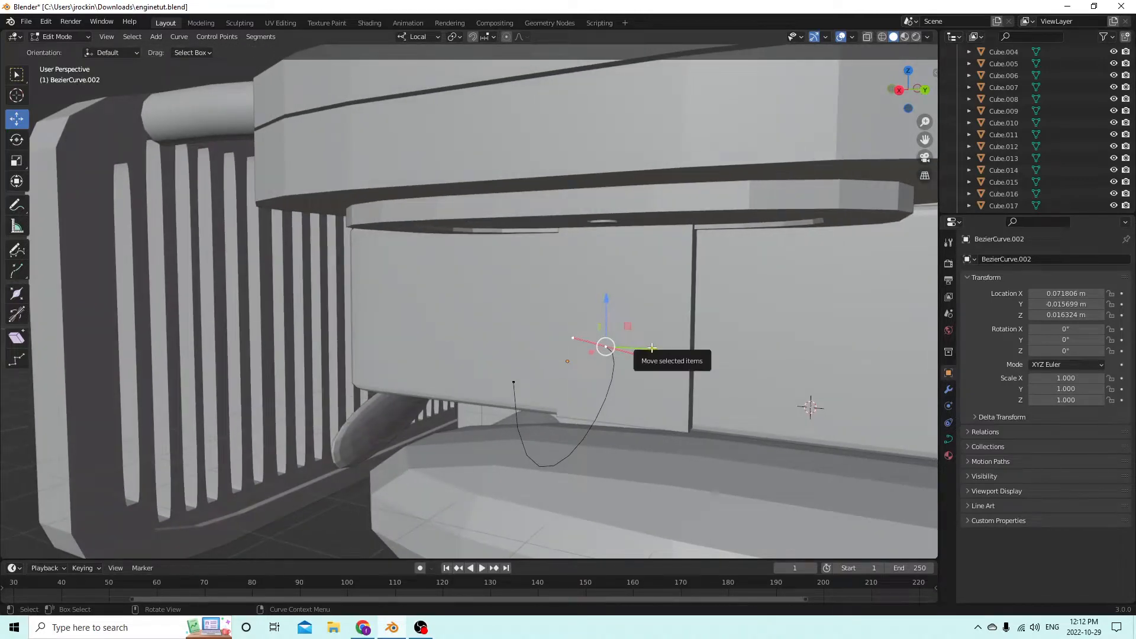
drag(651, 346, 678, 352)
middle_drag(678, 352, 747, 449)
- Move the outward handle of the inner end point about 0.006 m along negative Y
click(732, 418)
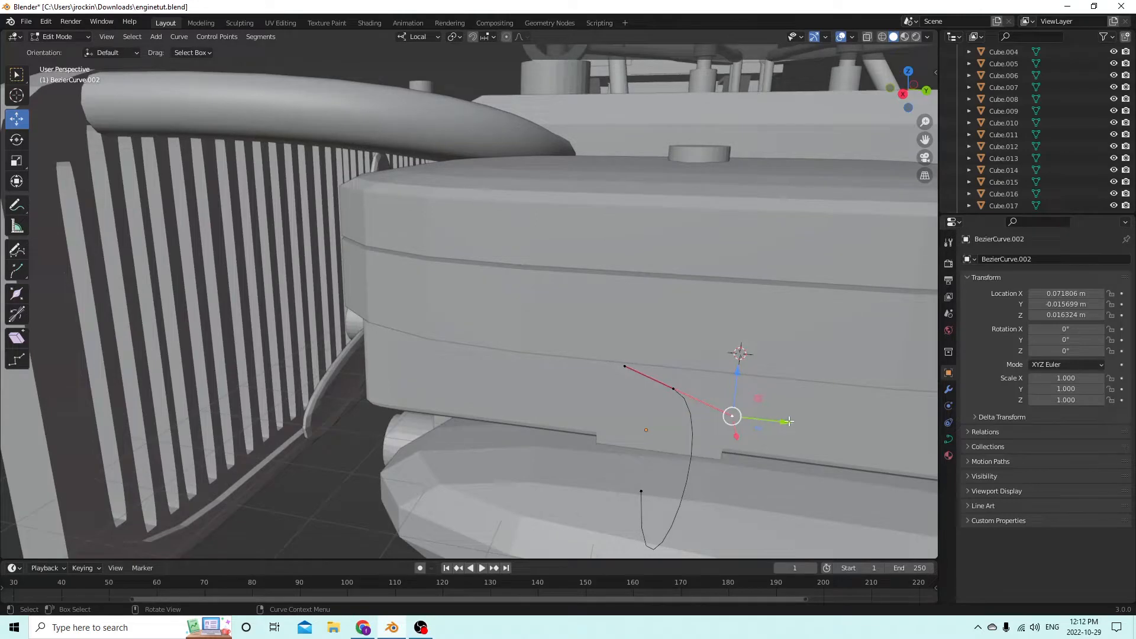
drag(790, 421, 716, 415)
middle_drag(716, 415, 608, 328)
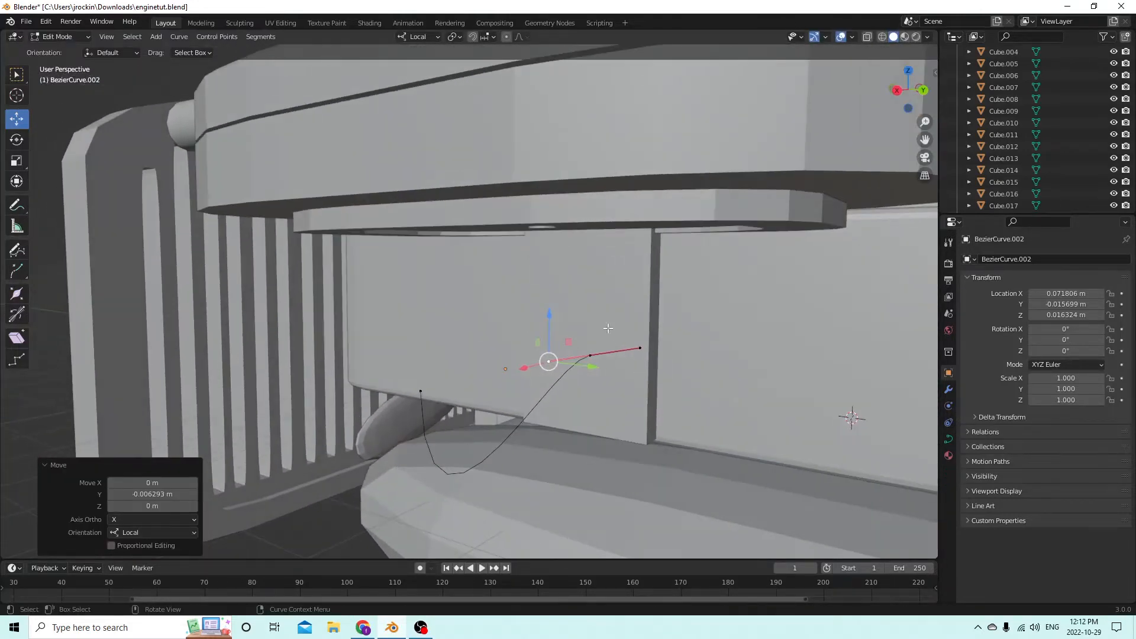
drag(545, 316, 587, 331)
right_click(548, 328)
- Raise the curve's outer end point about 0.006 m toward the underside of the air filter
click(588, 354)
middle_drag(424, 391, 691, 259)
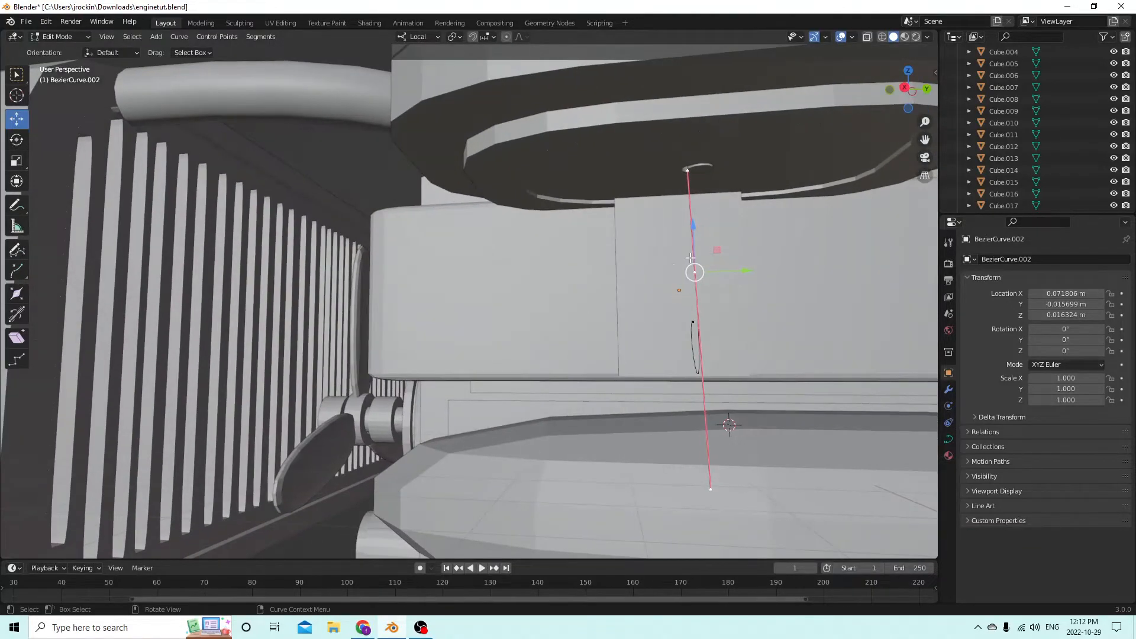
drag(692, 226, 693, 200)
middle_drag(693, 200, 601, 174)
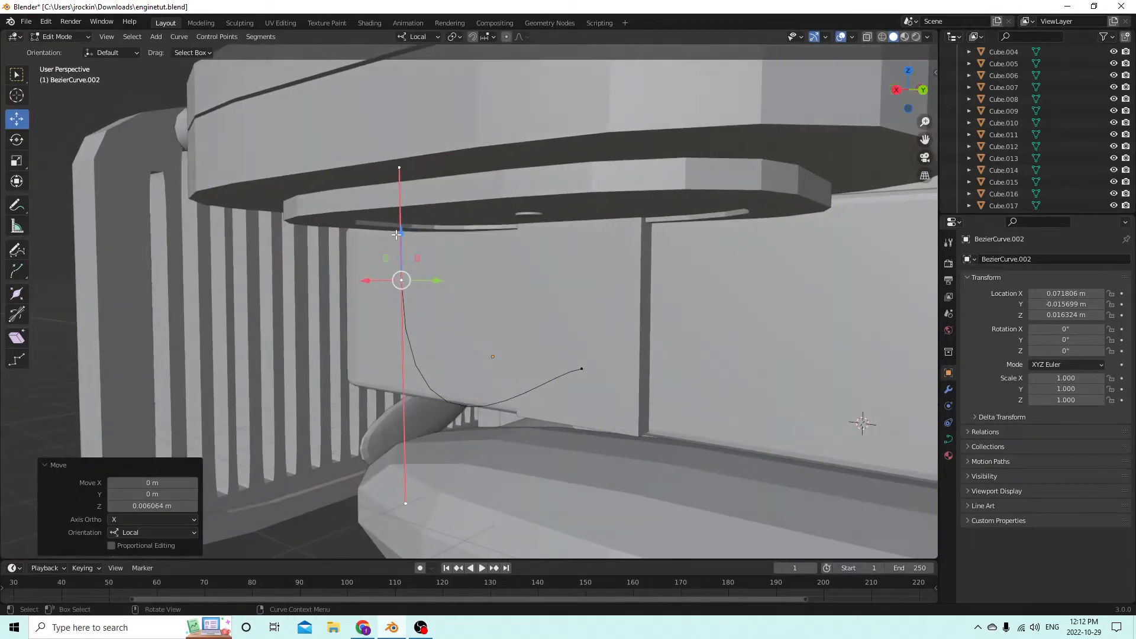
- Raise the curve's outer end point about 0.0014 m and move it about 0.0065 m along negative X under the air filter
drag(396, 235, 404, 214)
middle_drag(405, 214, 232, 273)
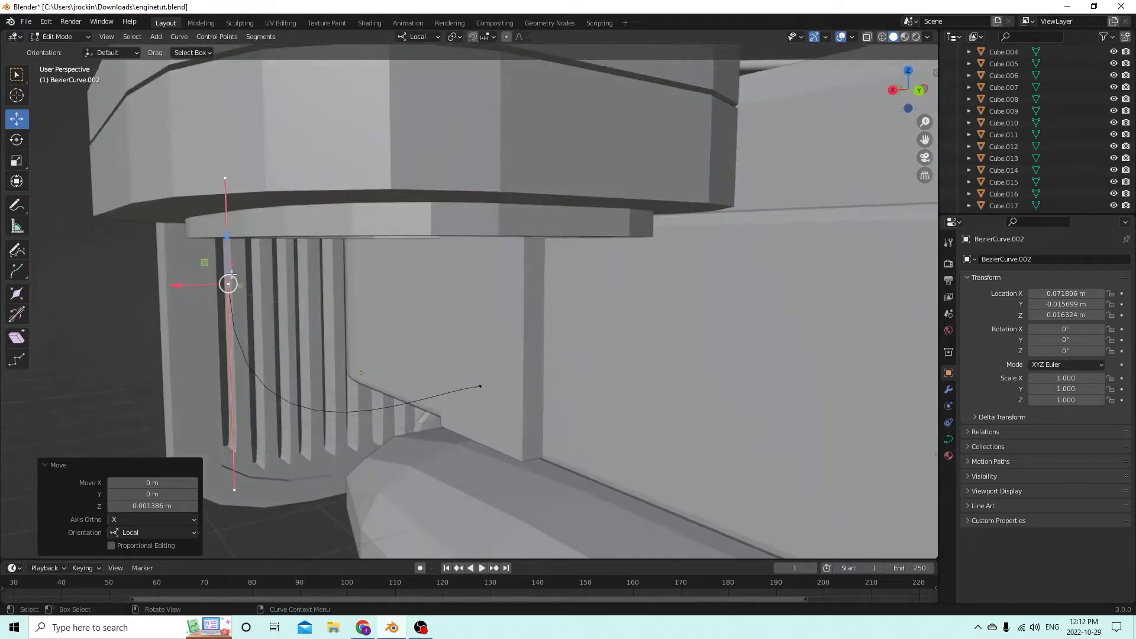
drag(169, 286, 228, 267)
middle_drag(228, 267, 205, 268)
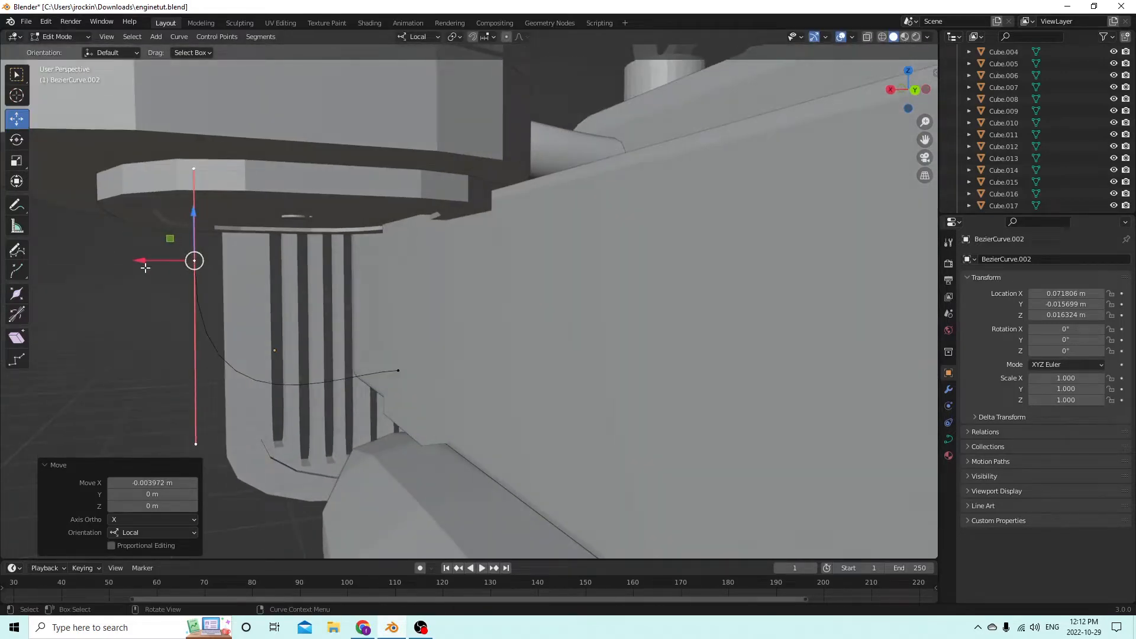
drag(145, 267, 184, 256)
middle_drag(183, 271, 248, 289)
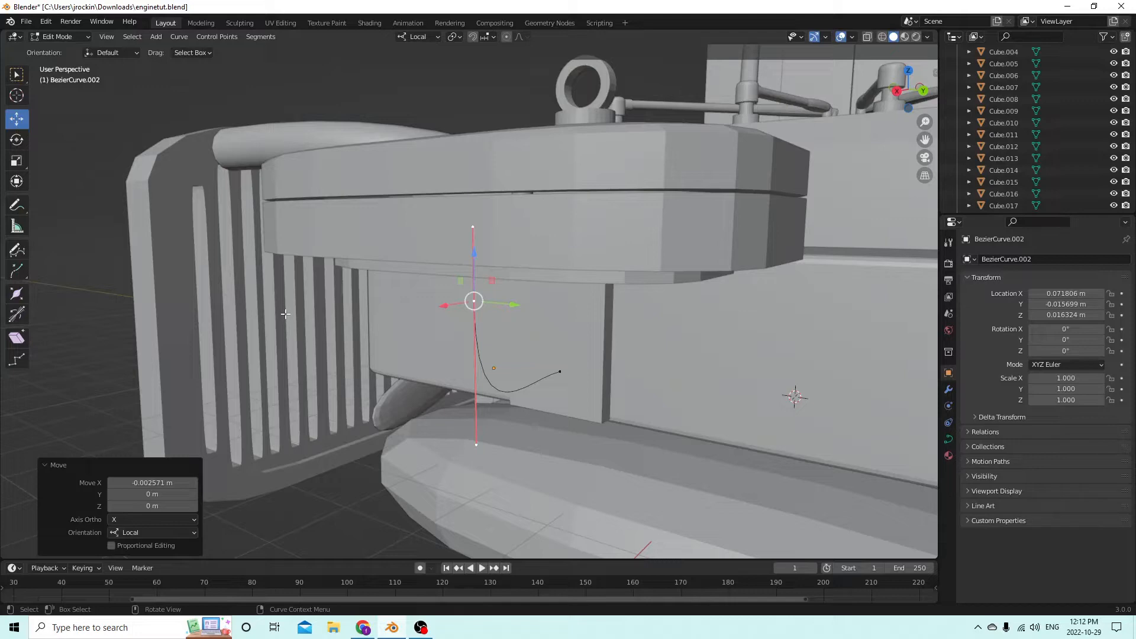
- Turn the curve into a tube with a round bevel 0.001 m deep
middle_drag(581, 339, 686, 372)
middle_drag(802, 387, 835, 412)
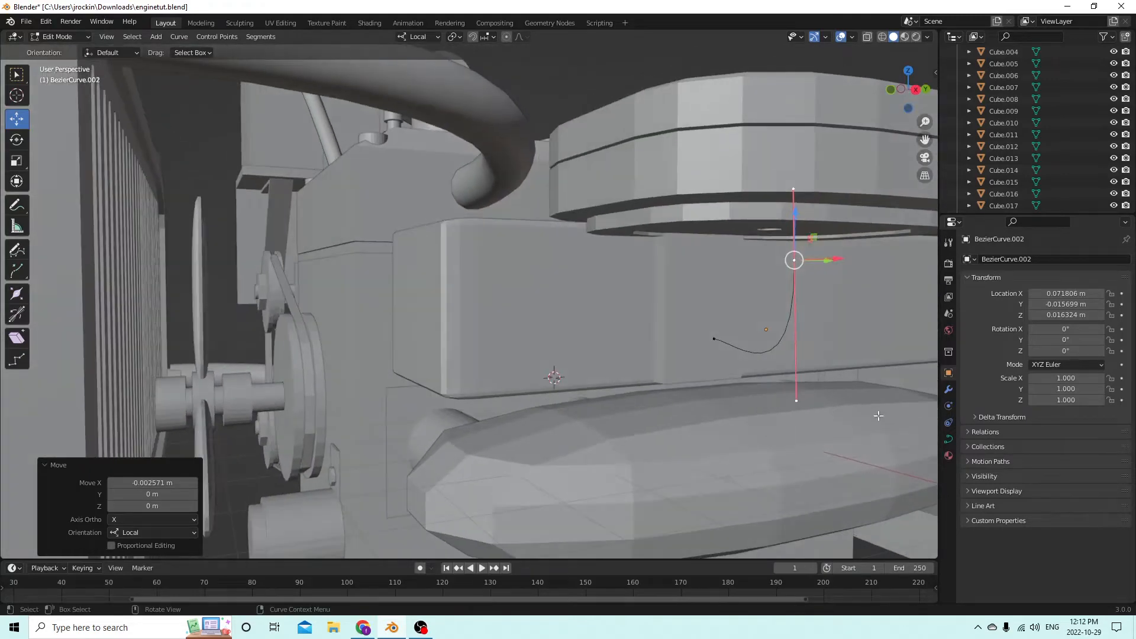
click(950, 442)
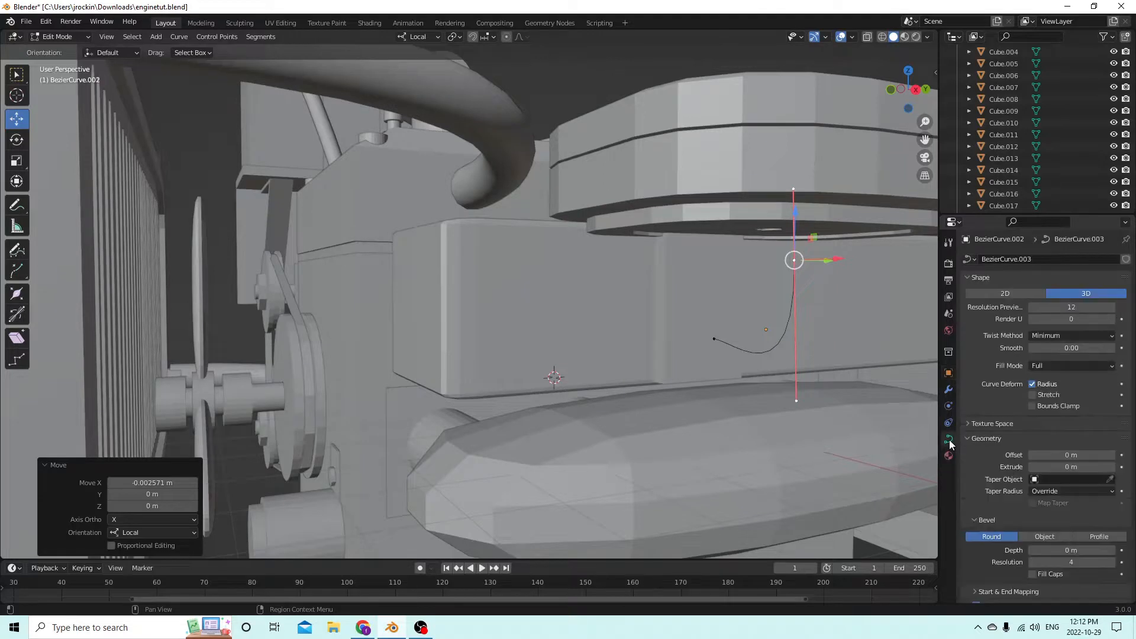
scroll(1028, 470, down, 5)
scroll(1026, 471, up, 3)
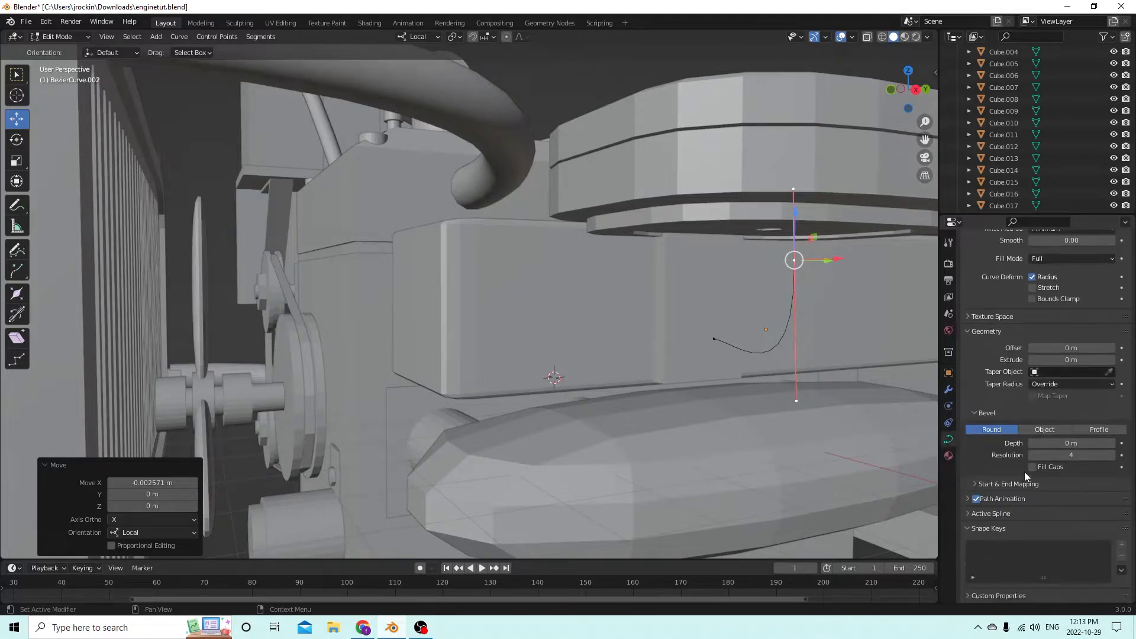
scroll(1025, 472, up, 1)
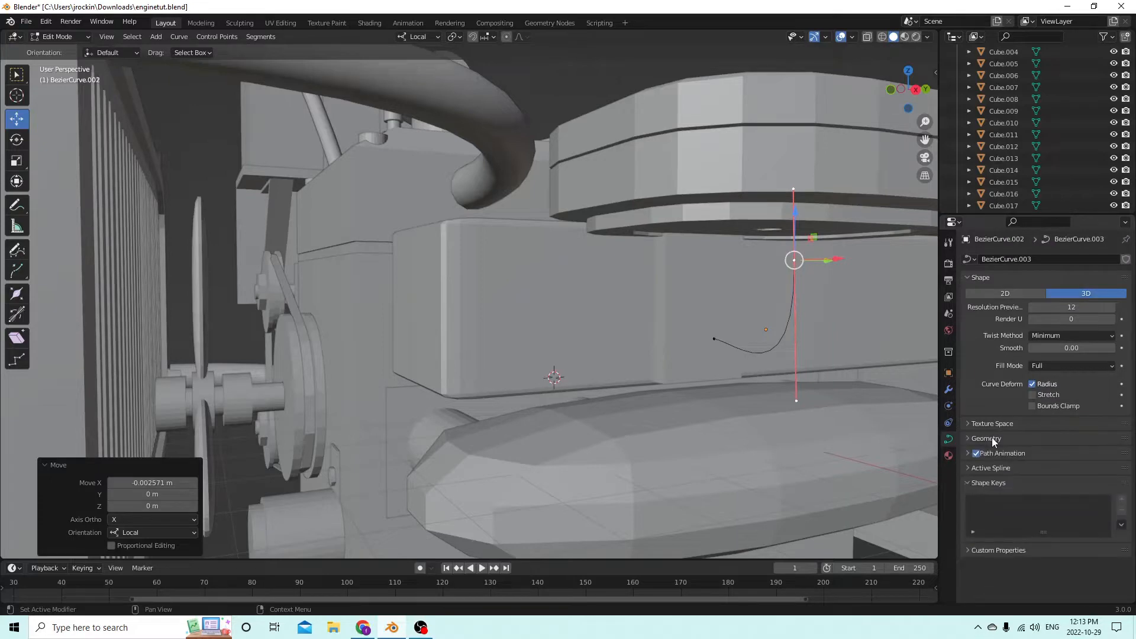
scroll(998, 459, down, 3)
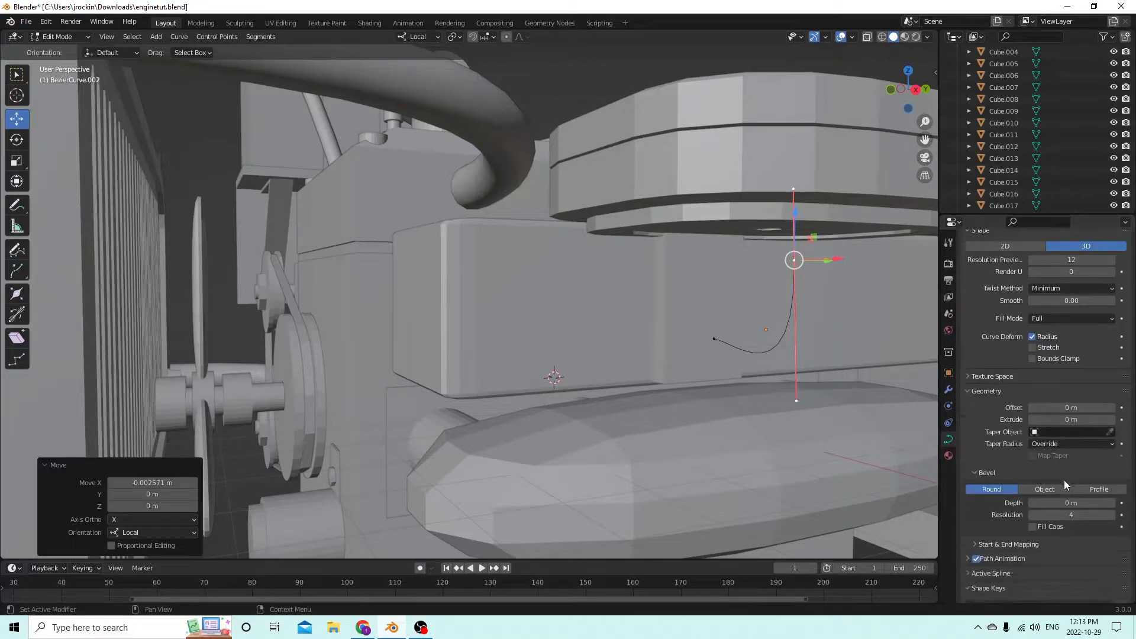
click(1065, 503)
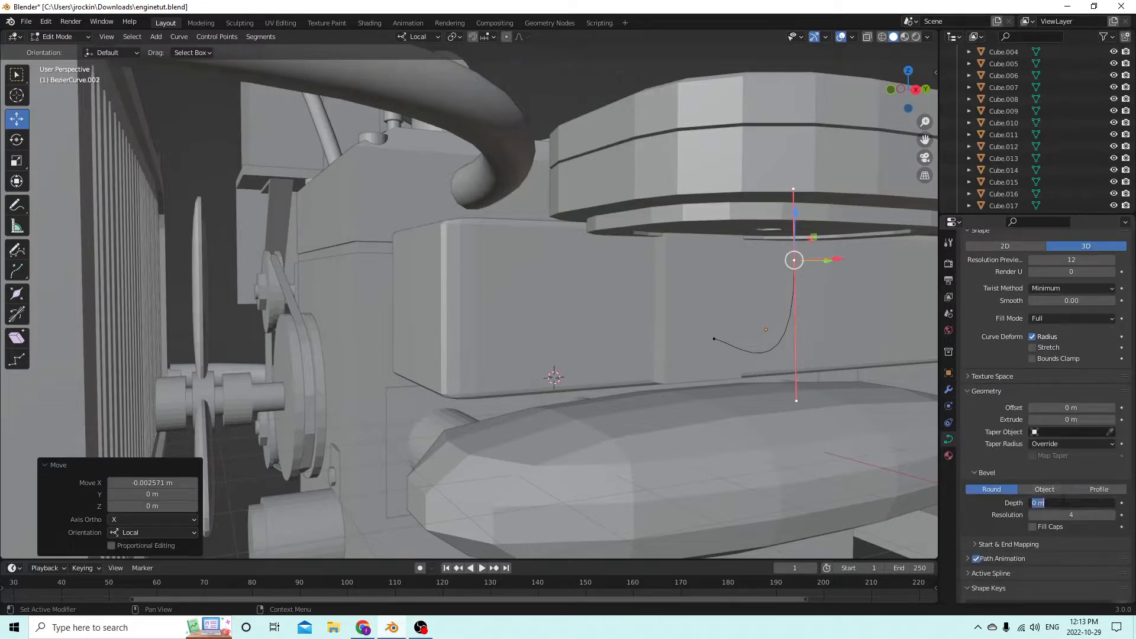
click(1125, 504)
click(1122, 503)
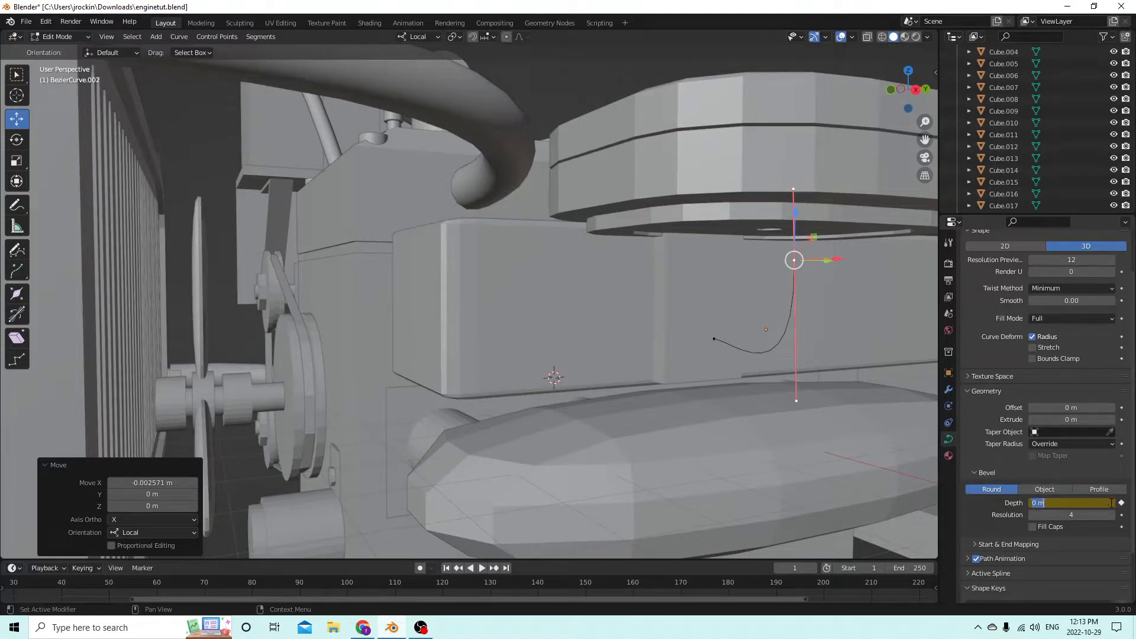
click(1122, 502)
click(1121, 503)
click(1113, 504)
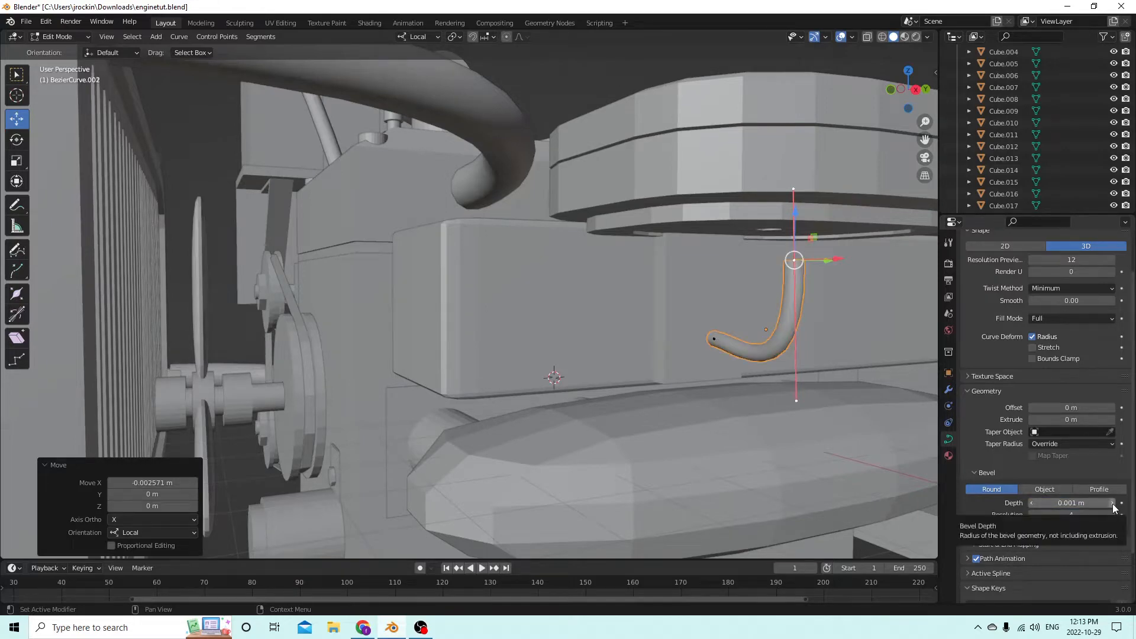
- Increase the hose's bevel depth to 0.002 m and return to Object Mode
middle_drag(774, 357, 718, 371)
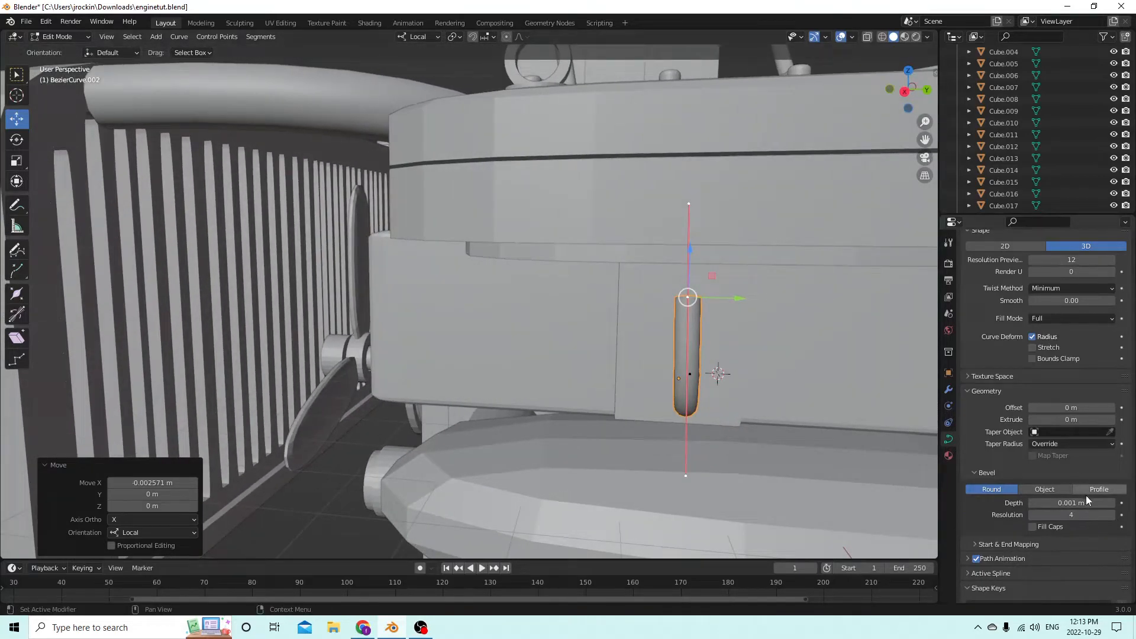
scroll(1069, 433, down, 1)
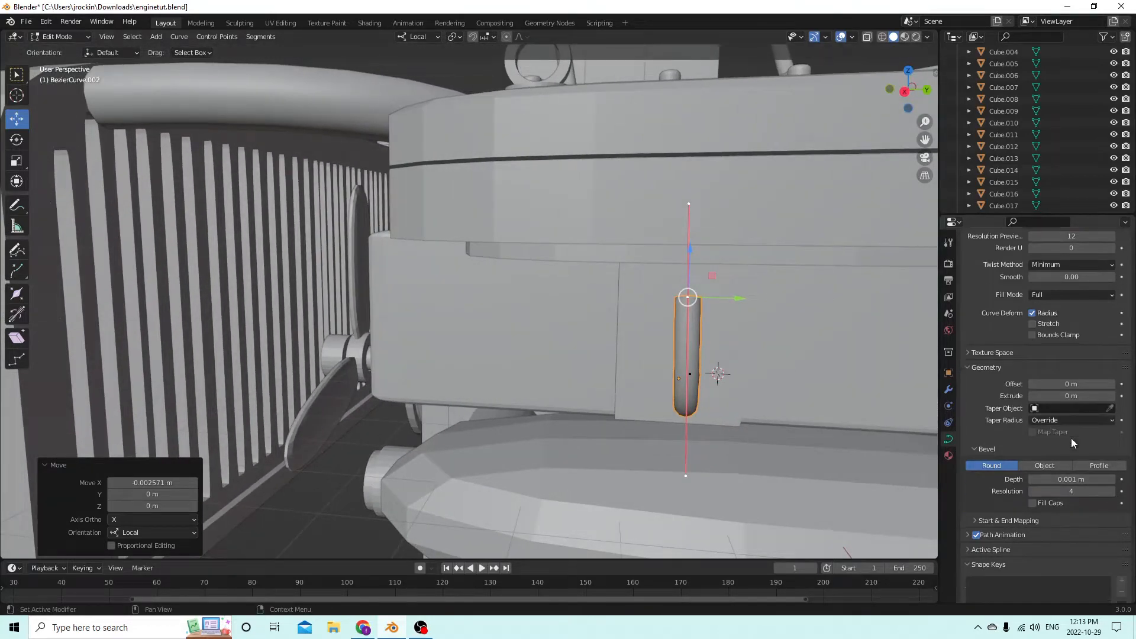
click(1112, 480)
middle_drag(787, 388, 850, 353)
key(Tab)
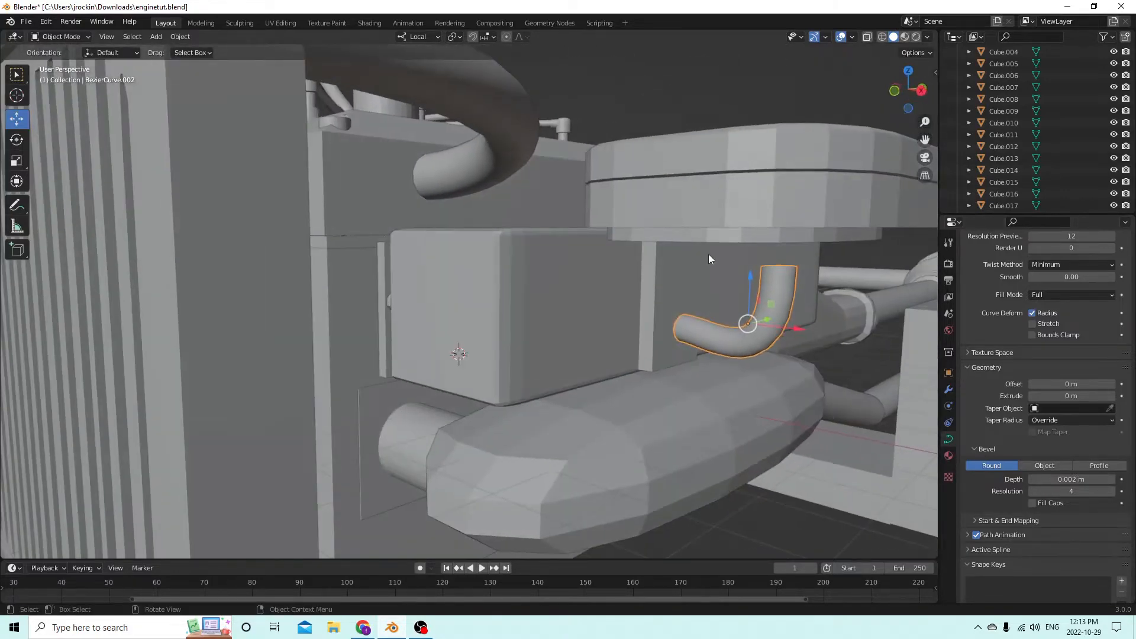
- Raise the whole hose about 0.0038 m into the air filter's underside and shift it about 0.0005 m along negative X
drag(747, 271, 744, 245)
middle_drag(744, 245, 562, 244)
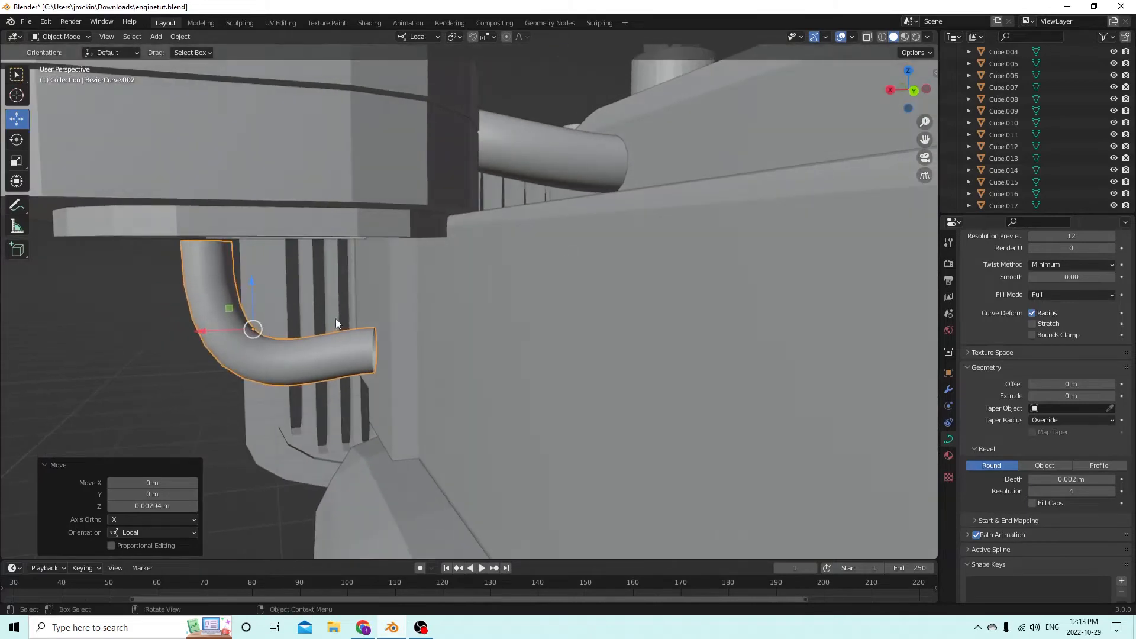
drag(204, 333, 210, 328)
middle_drag(211, 326, 268, 303)
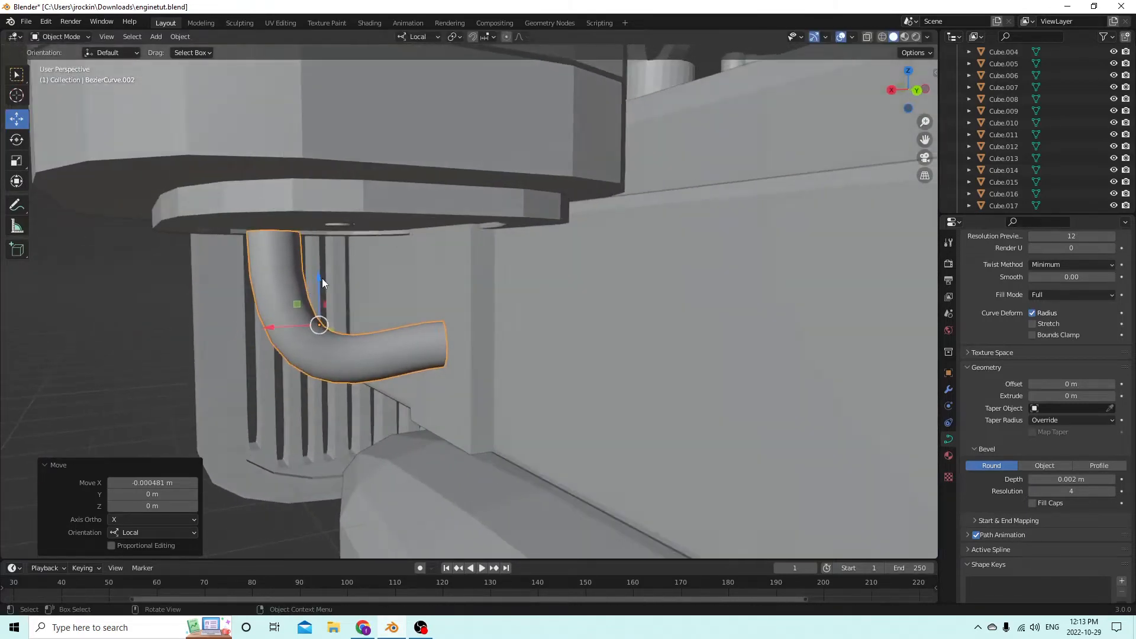
drag(320, 278, 322, 265)
middle_drag(314, 269, 294, 275)
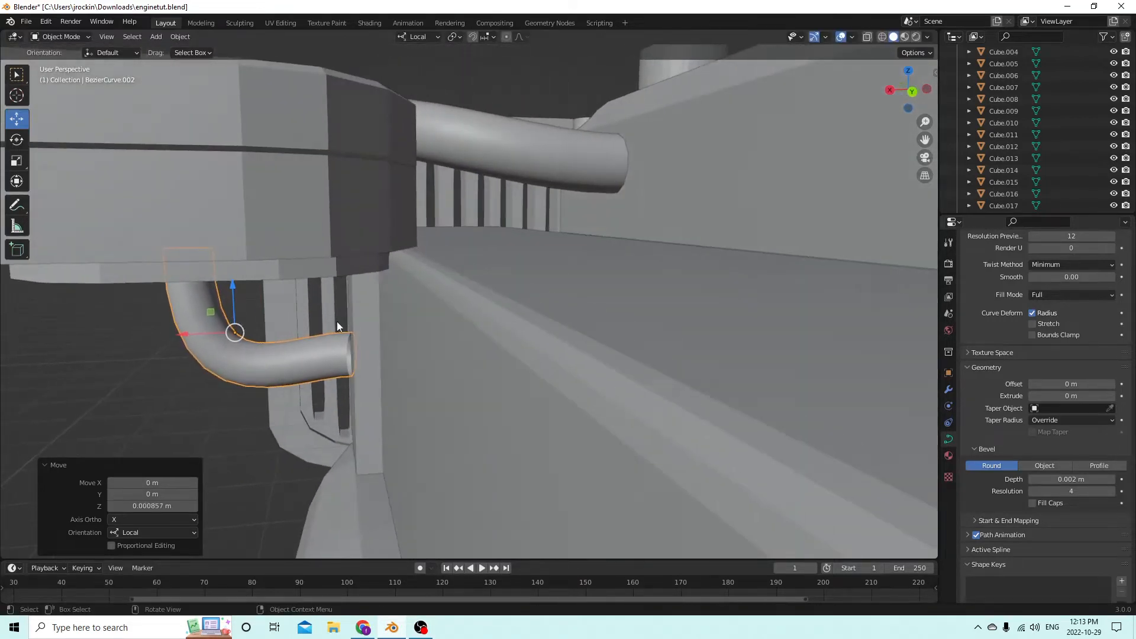
- Move the outward handle of the hose's inner end point about 0.0018 m along Y
middle_drag(356, 358, 367, 395)
key(Tab)
click(377, 359)
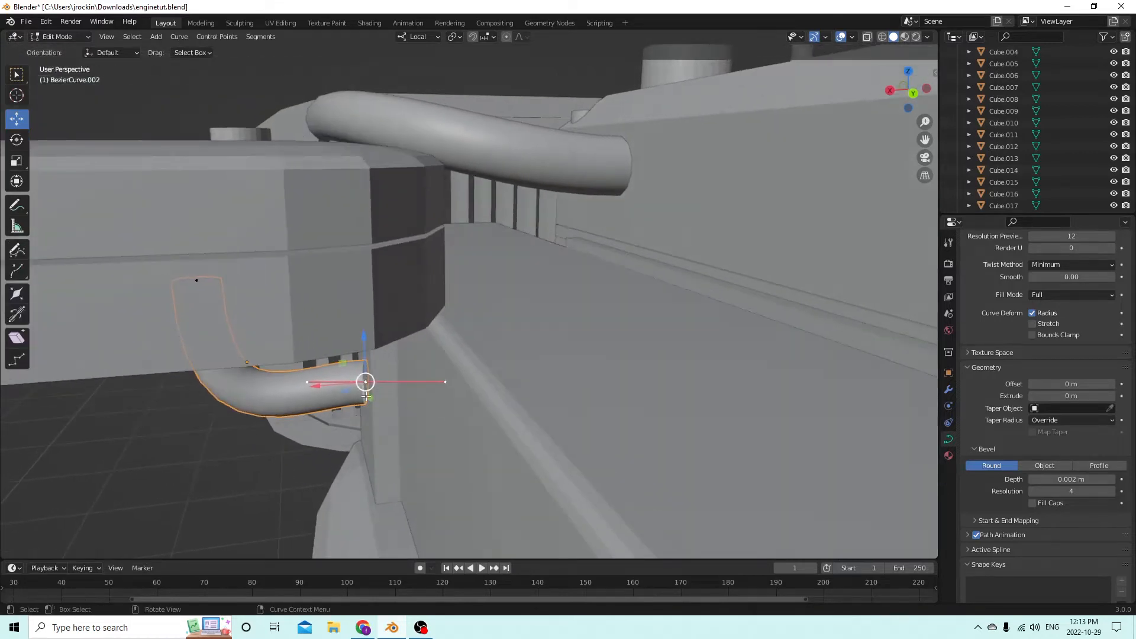
middle_drag(292, 378, 333, 392)
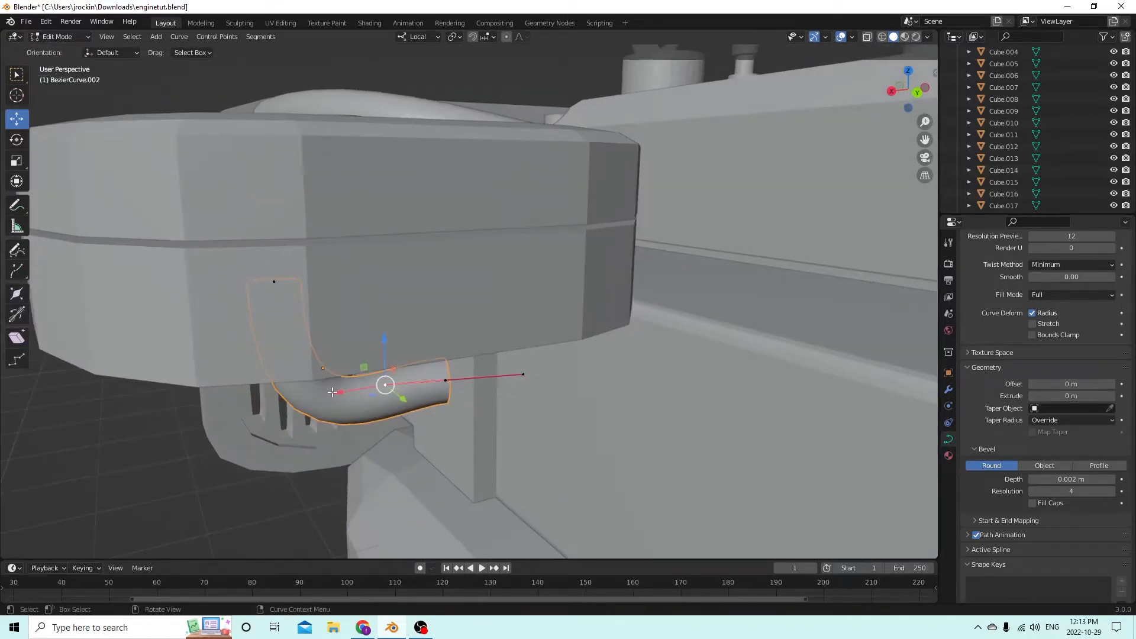
drag(405, 400, 418, 402)
middle_drag(418, 402, 483, 308)
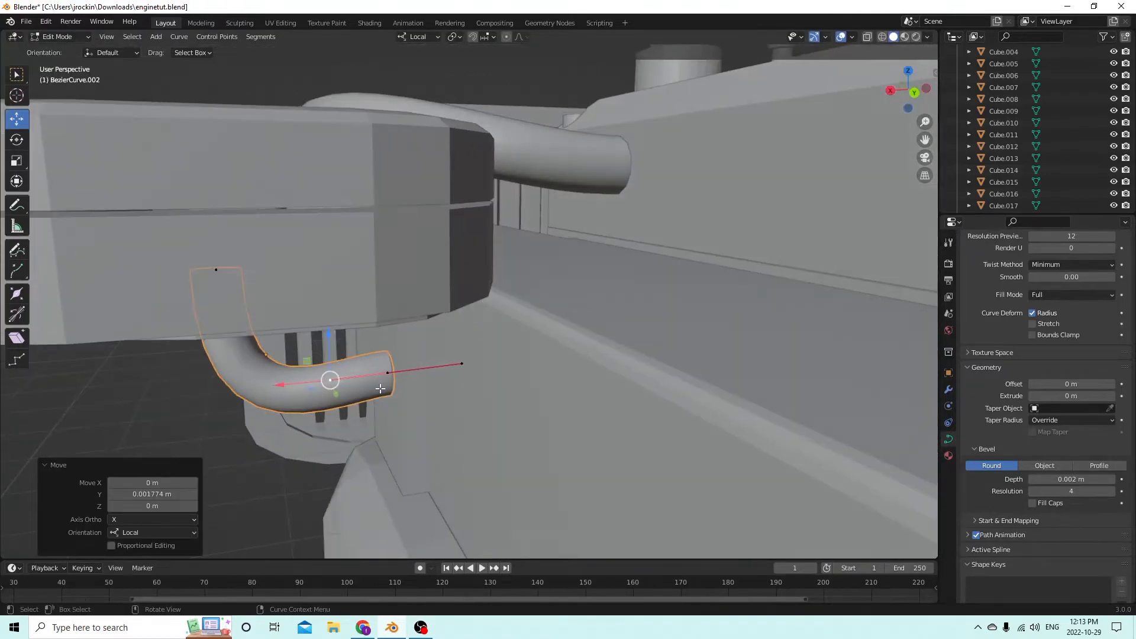
- Lower the hose's inner end point slightly beside the engine block and return to Object Mode
click(385, 373)
drag(383, 327, 384, 340)
middle_drag(383, 339, 515, 338)
scroll(379, 359, down, 2)
key(Tab)
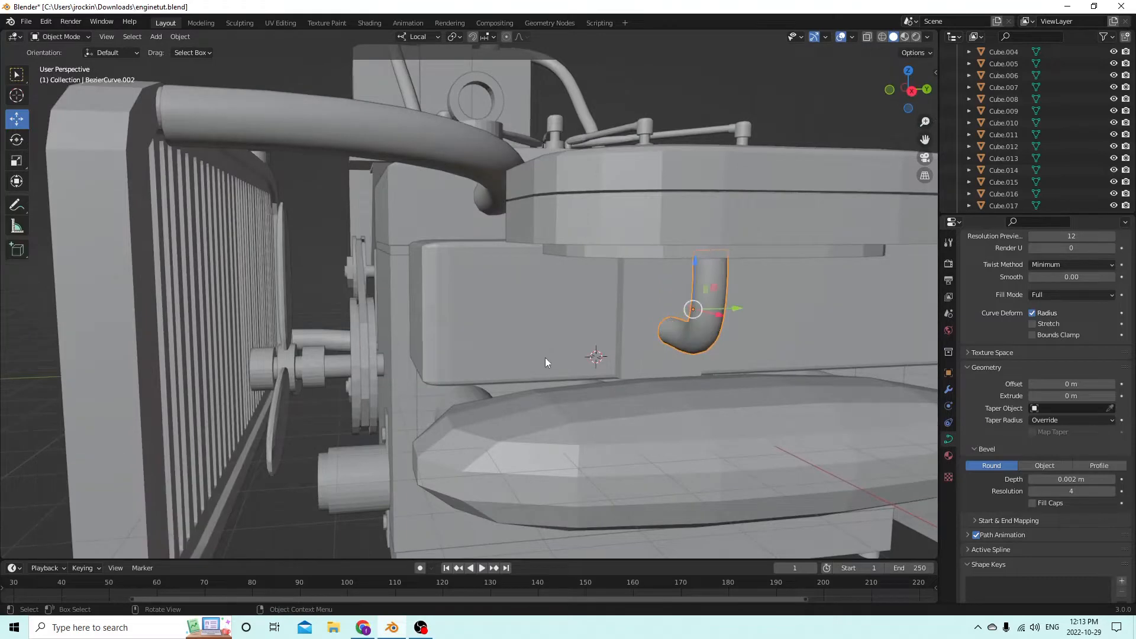
- Convert the hose curve below the air filter to a mesh and deselect it
click(704, 283)
middle_drag(727, 289, 698, 318)
click(698, 318)
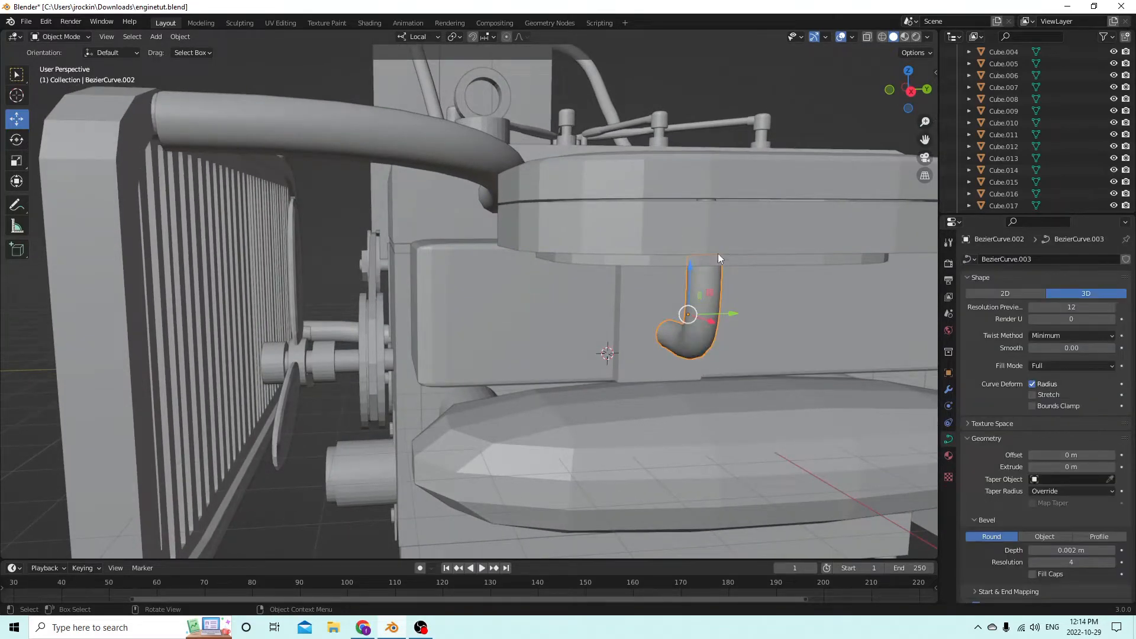
right_click(708, 282)
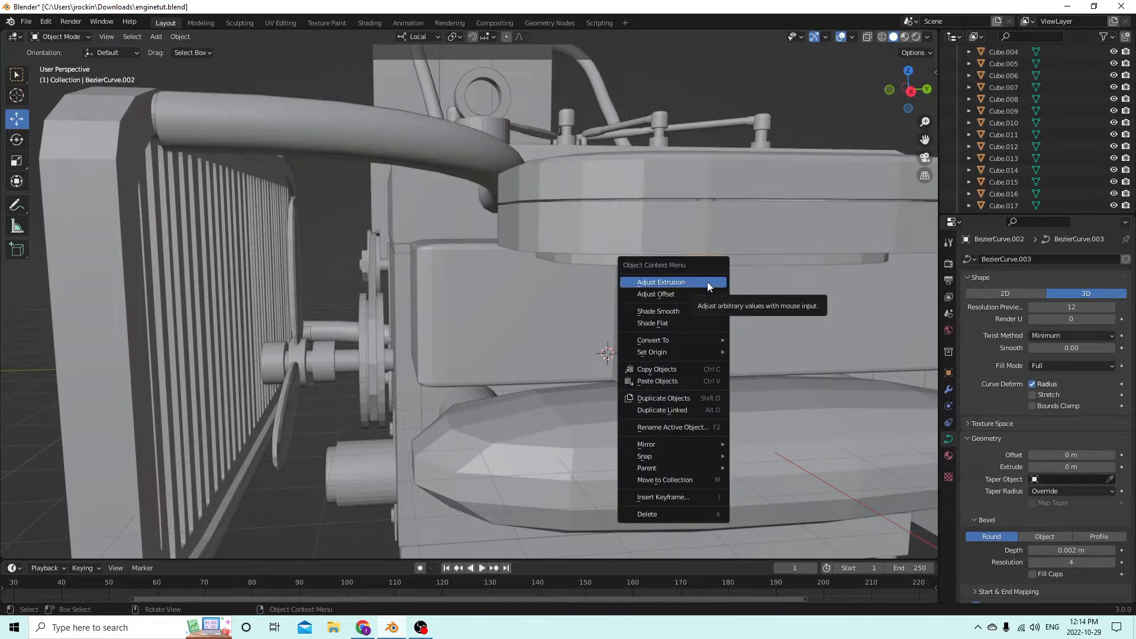
mouse_move(681, 340)
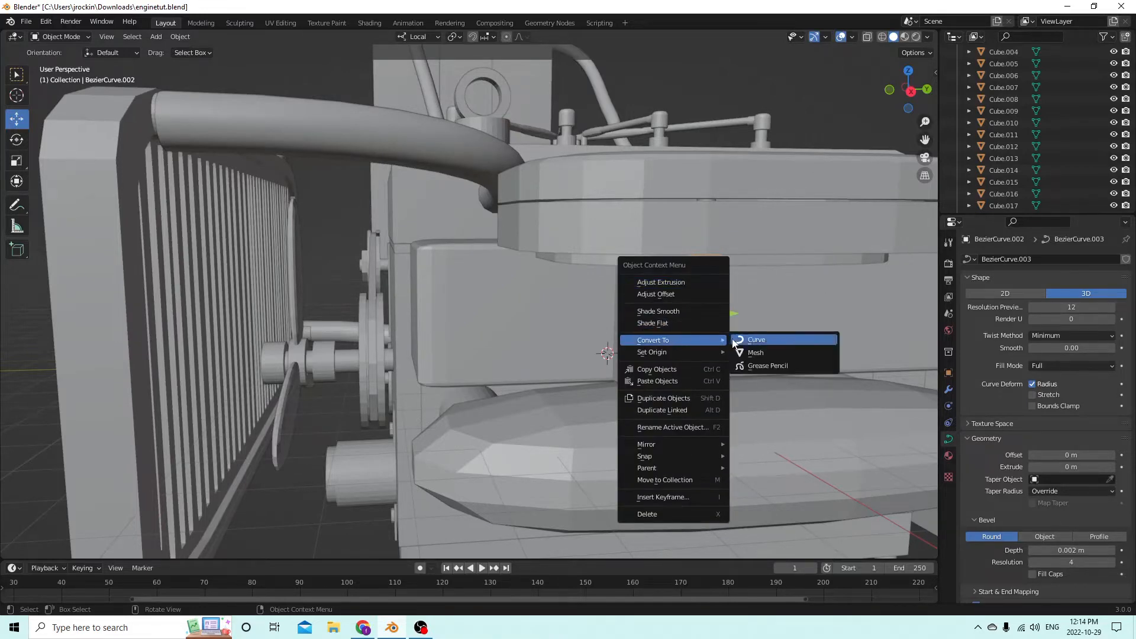
click(752, 352)
middle_drag(685, 339, 748, 353)
click(817, 524)
middle_drag(815, 524, 763, 499)
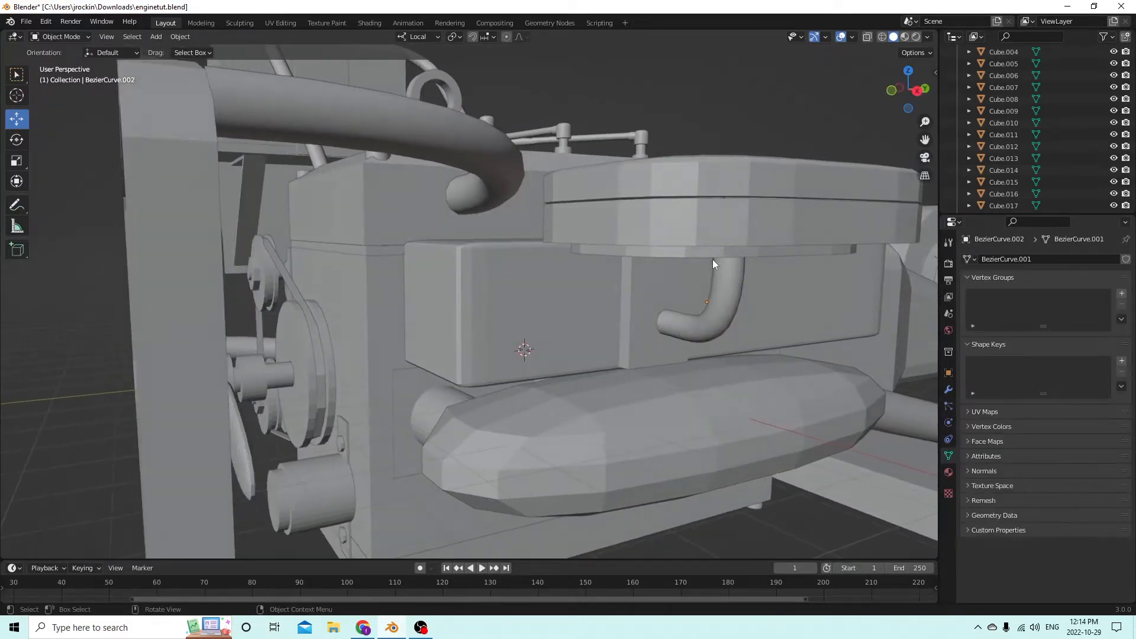
- Examine the engine bay with its hoses, radiator and air filter from above, below and the sides
click(719, 308)
middle_drag(720, 308, 748, 373)
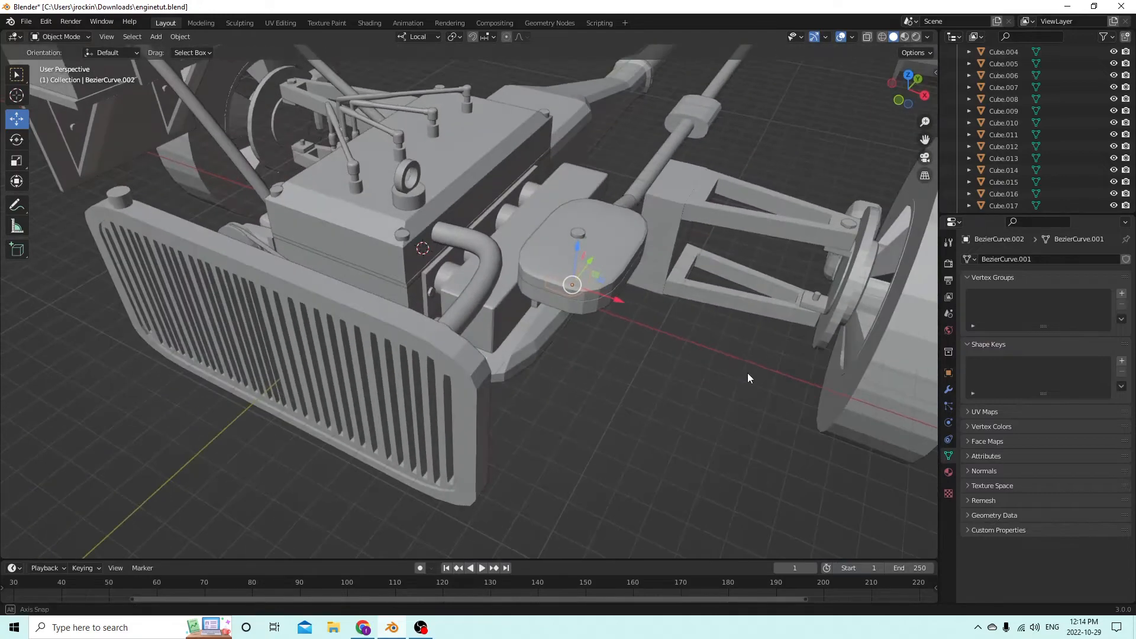
middle_drag(411, 317, 438, 282)
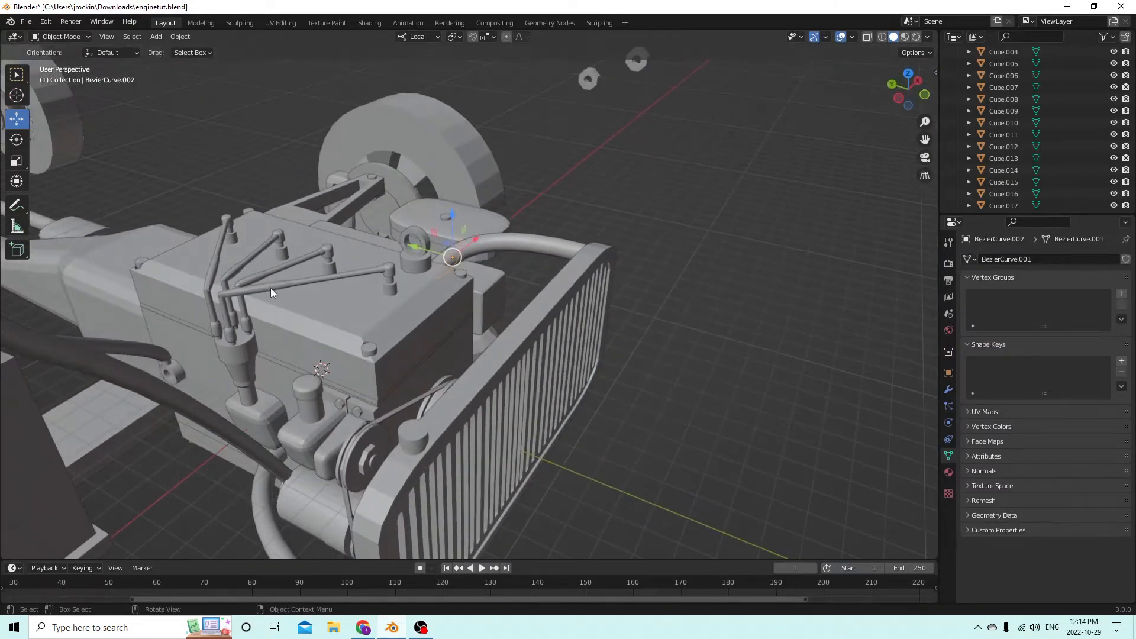
middle_drag(308, 278, 367, 289)
scroll(399, 337, up, 5)
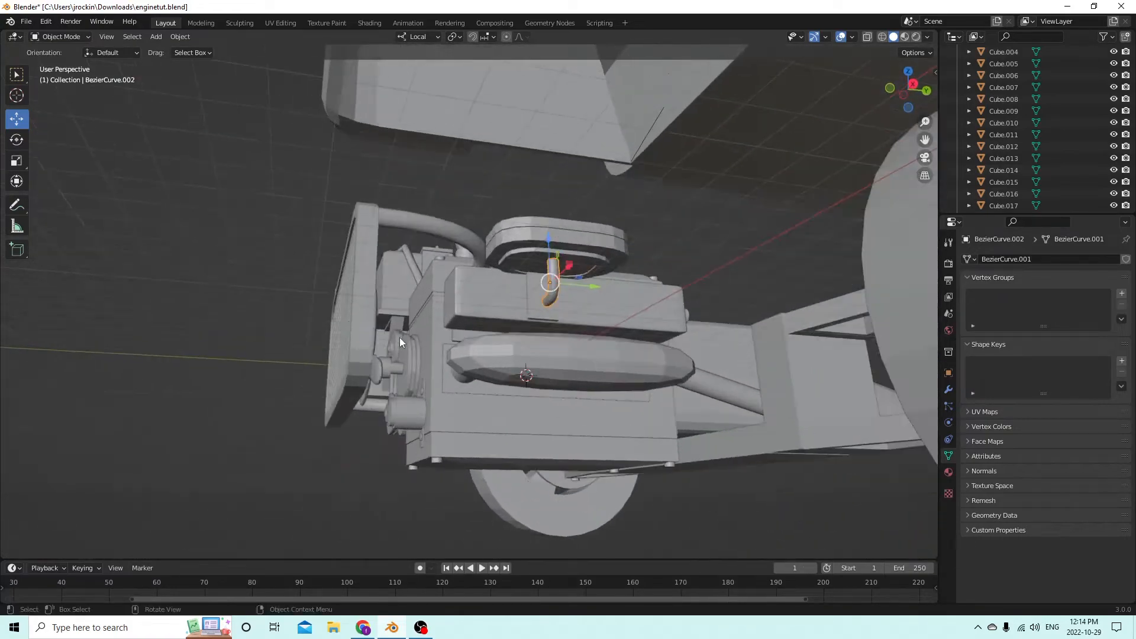
middle_drag(394, 339, 569, 452)
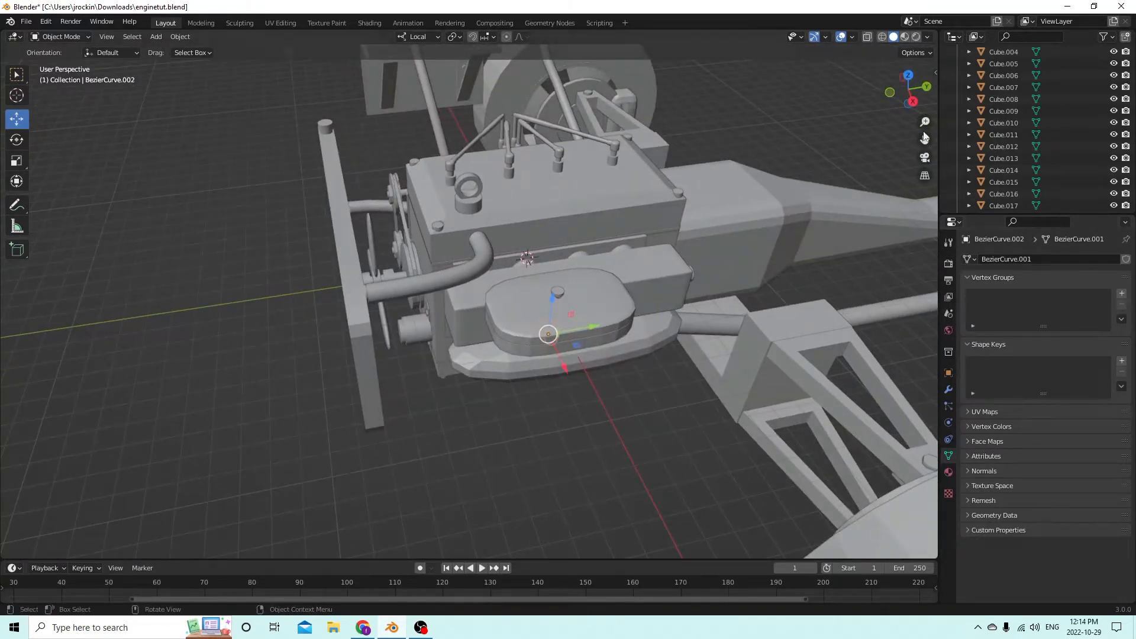
drag(925, 140, 533, 156)
middle_drag(841, 193, 743, 428)
- Inspect the exhaust pipe and muffler along the drivetrain, ending with an overview of the whole car
click(578, 412)
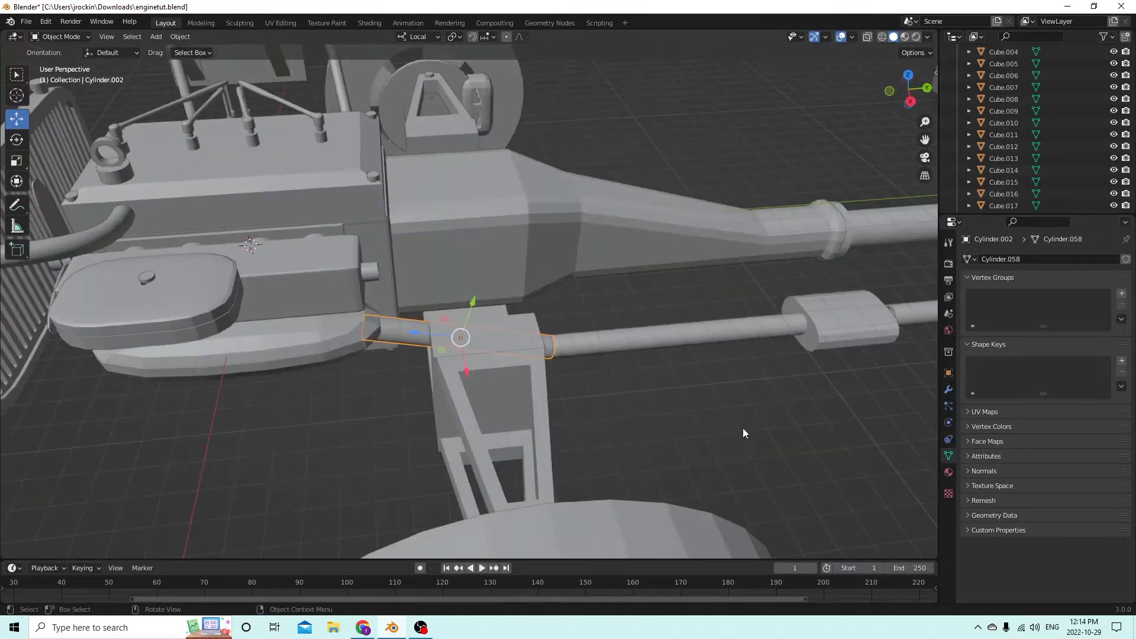
click(669, 333)
middle_drag(669, 334, 170, 358)
scroll(601, 340, up, 2)
scroll(657, 332, down, 2)
scroll(598, 327, down, 3)
scroll(737, 349, up, 5)
middle_drag(489, 335, 374, 333)
middle_drag(571, 292, 714, 296)
scroll(714, 296, down, 6)
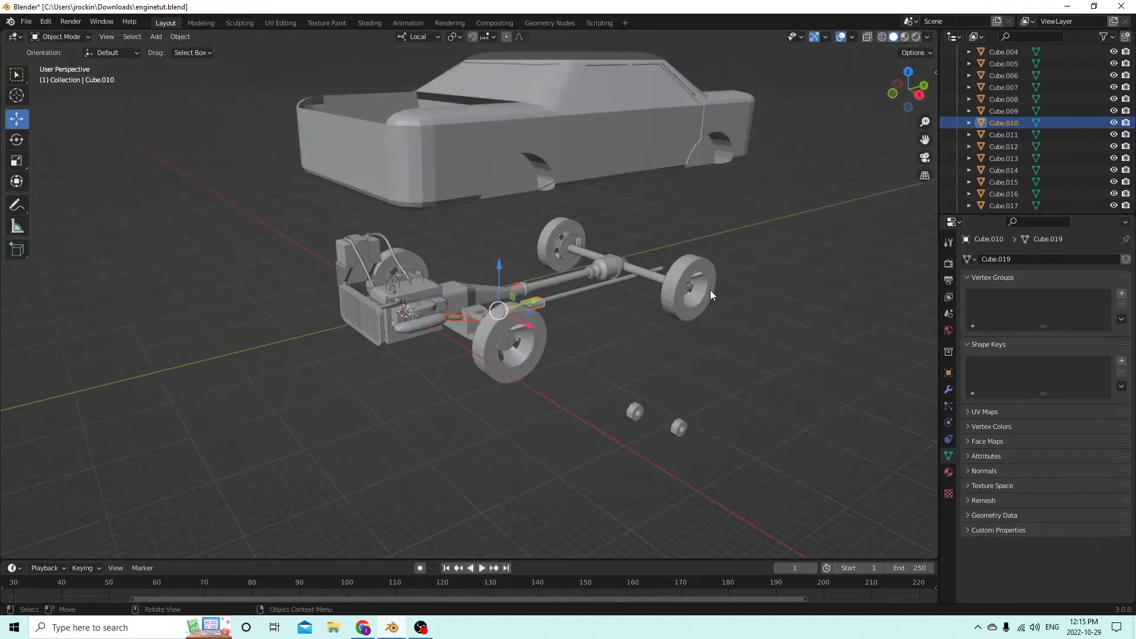
- Lower the car body and its panels about 0.253 m onto the chassis, and raise them back about 0.012 m
click(567, 116)
middle_drag(582, 129, 499, 90)
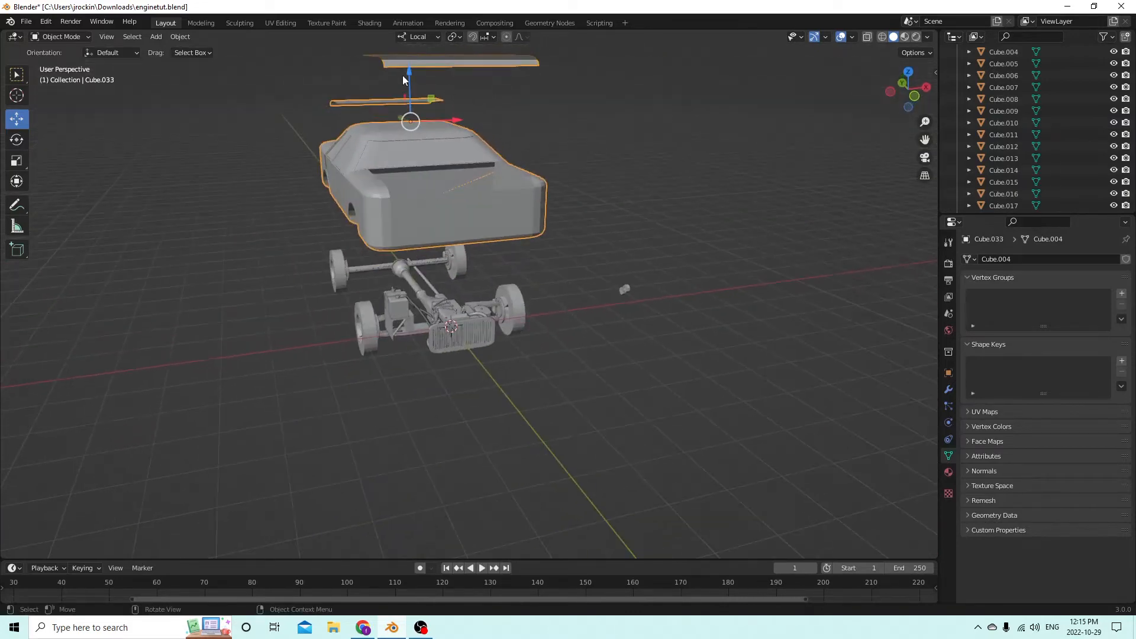
drag(403, 75, 396, 155)
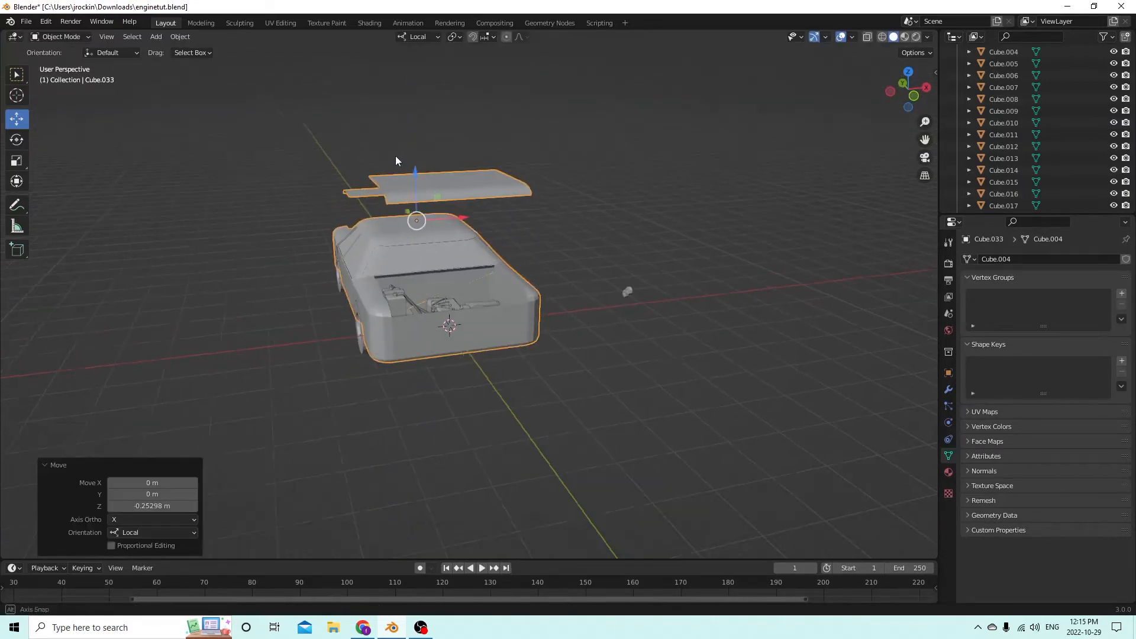
middle_drag(396, 157, 422, 169)
drag(440, 189, 441, 179)
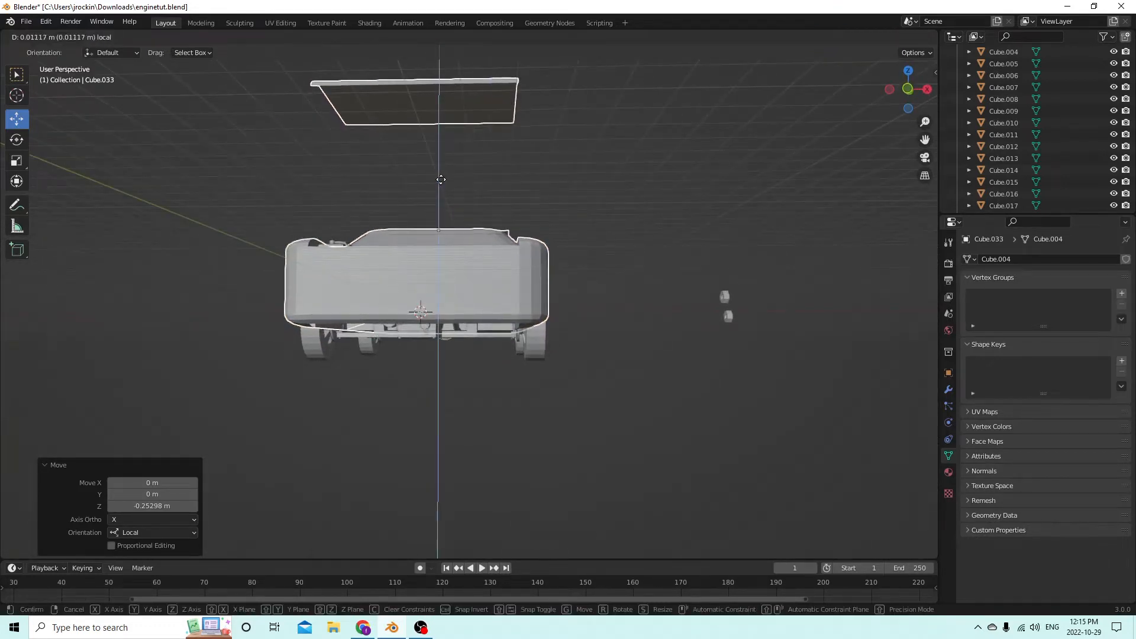
drag(440, 178, 439, 183)
middle_drag(439, 183, 509, 261)
scroll(480, 338, up, 2)
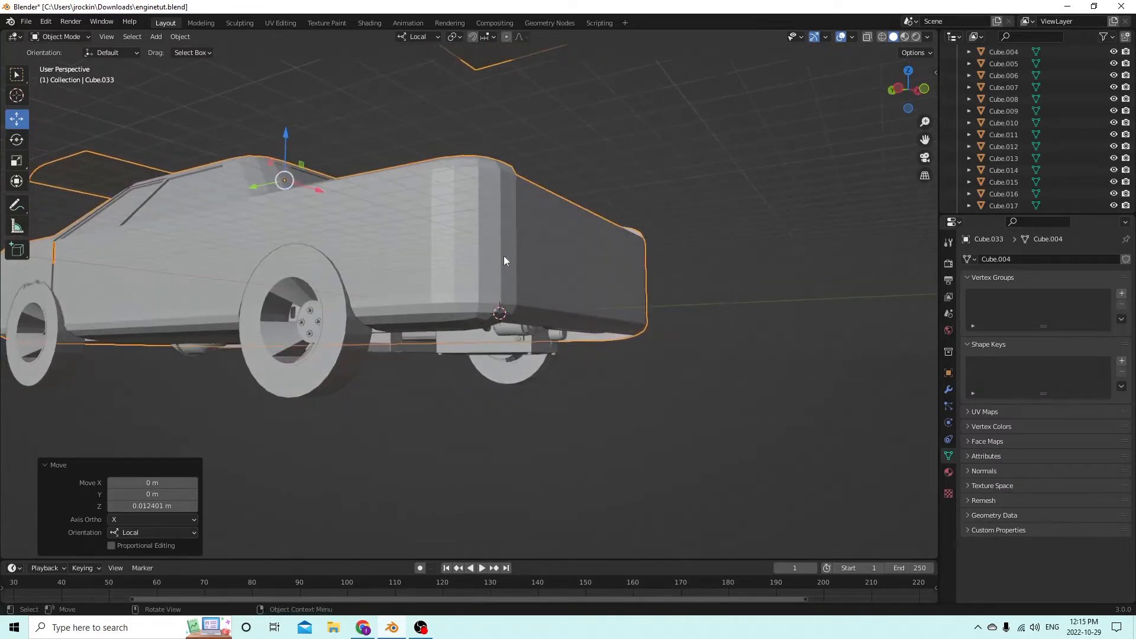
- Examine the fitted car body over the chassis from the side and from above the open engine bay
middle_drag(540, 321, 506, 219)
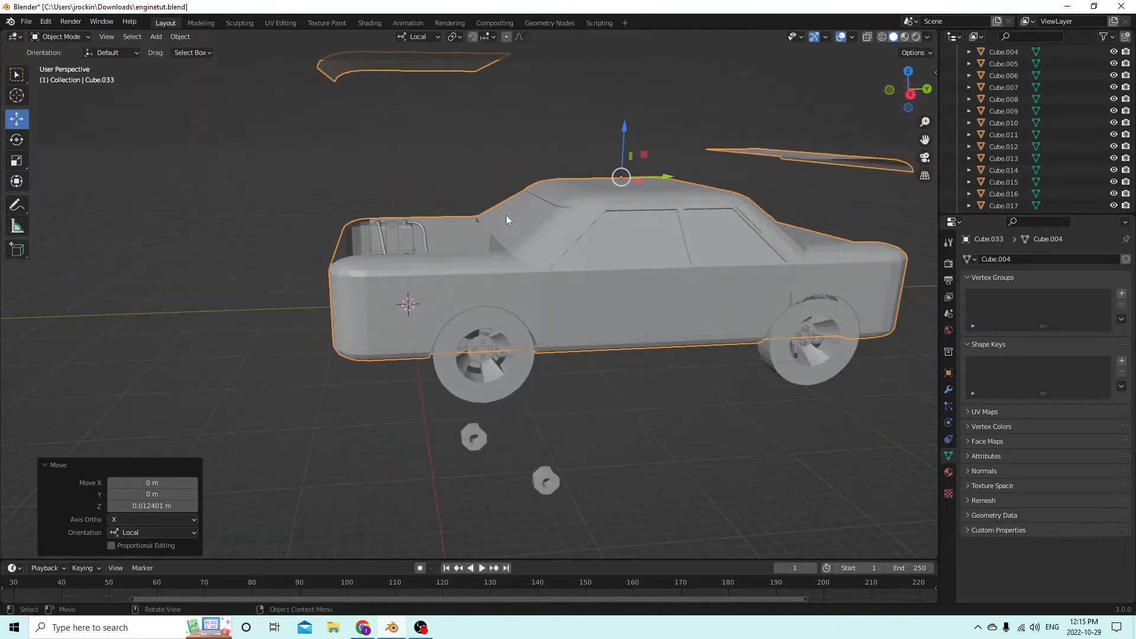
drag(623, 125, 609, 124)
middle_drag(605, 126, 644, 376)
scroll(360, 264, up, 5)
scroll(279, 261, down, 5)
scroll(189, 270, up, 4)
key(Tab)
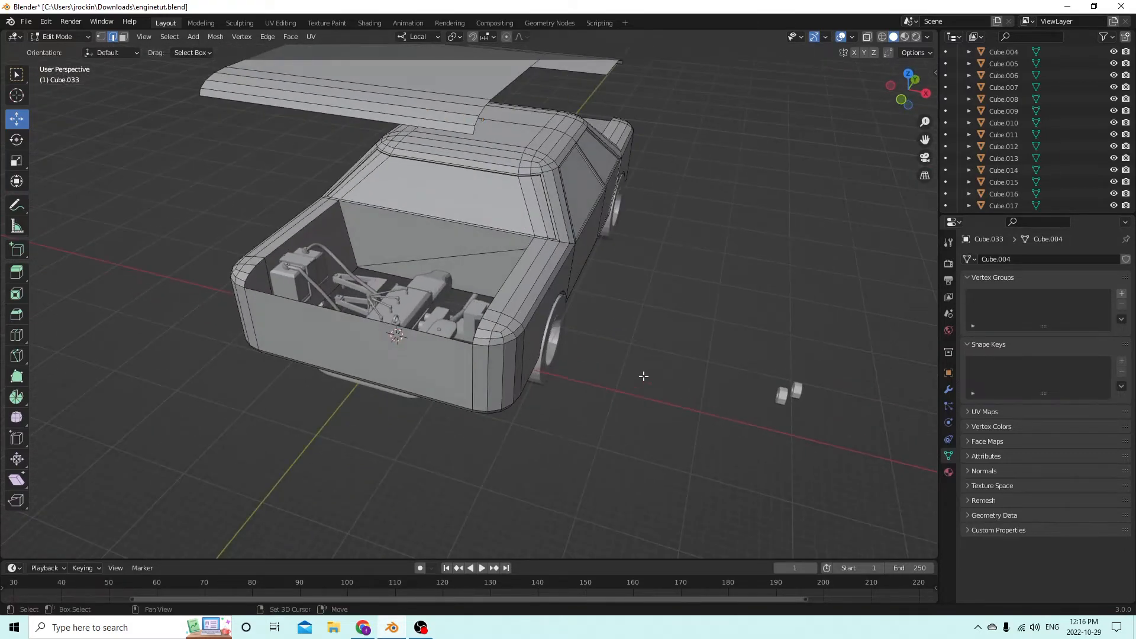
key(shift+a)
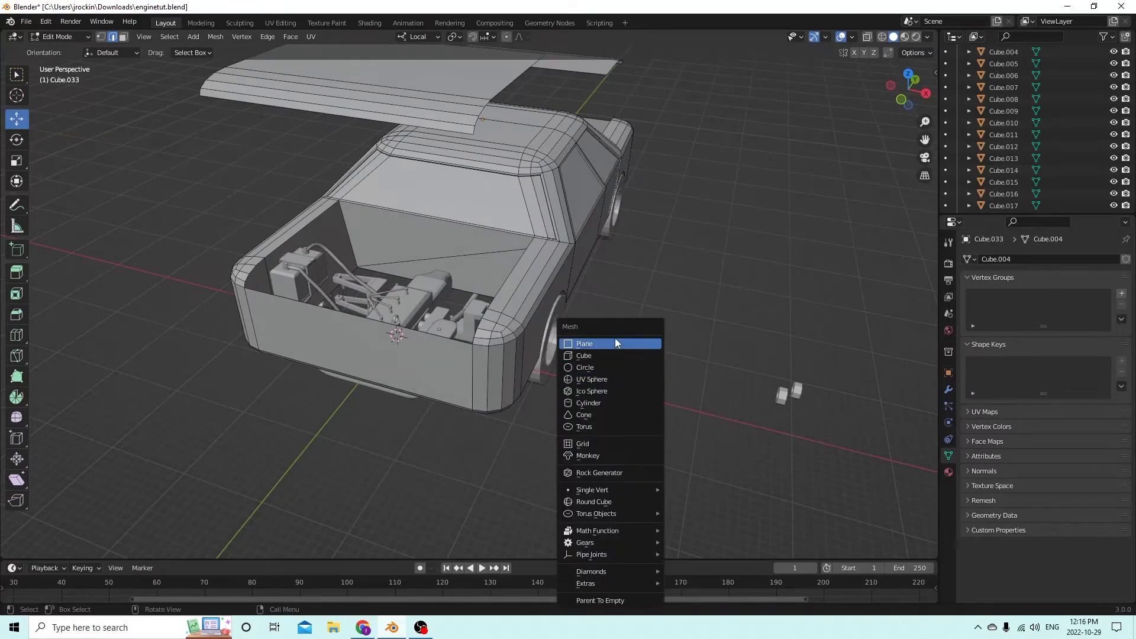
click(613, 403)
middle_drag(613, 403, 700, 386)
scroll(700, 386, up, 2)
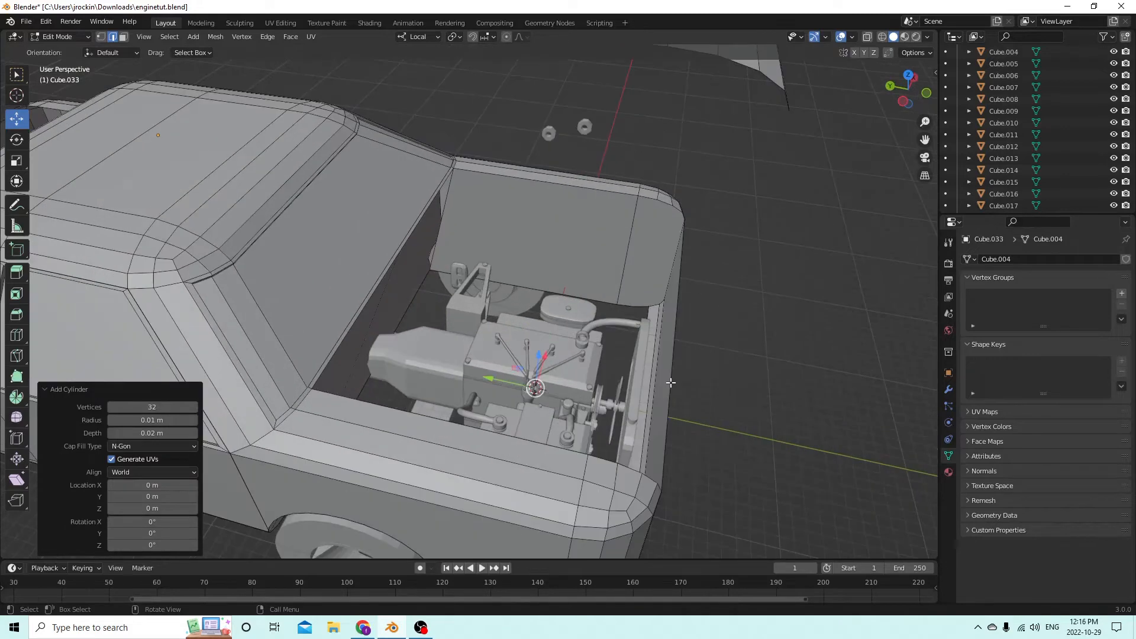
drag(501, 381, 453, 362)
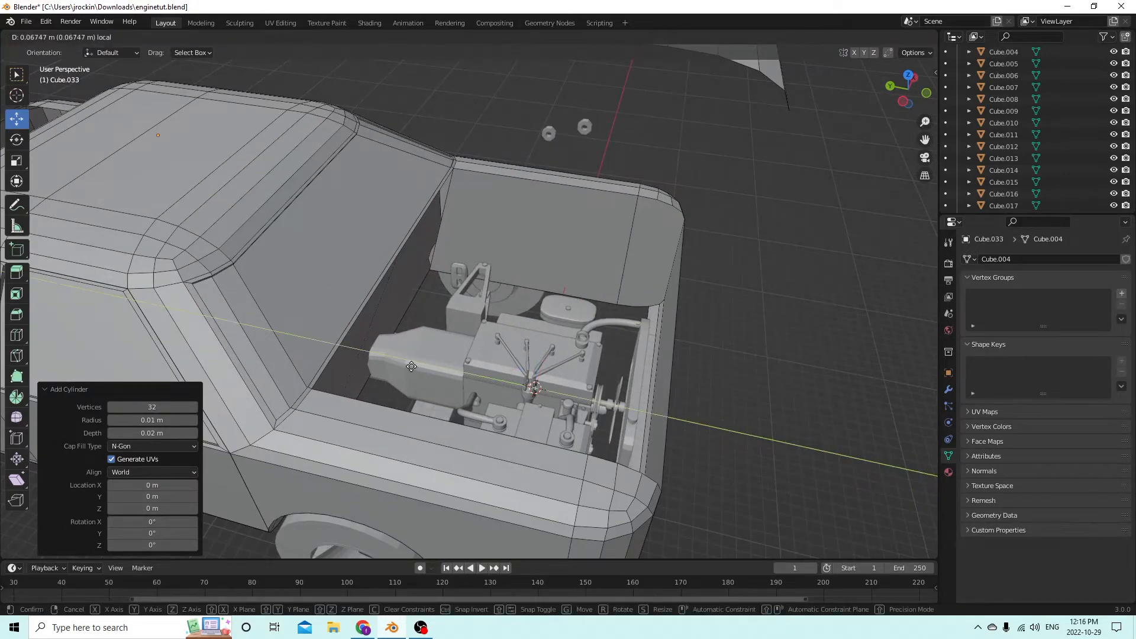
drag(412, 367, 412, 367)
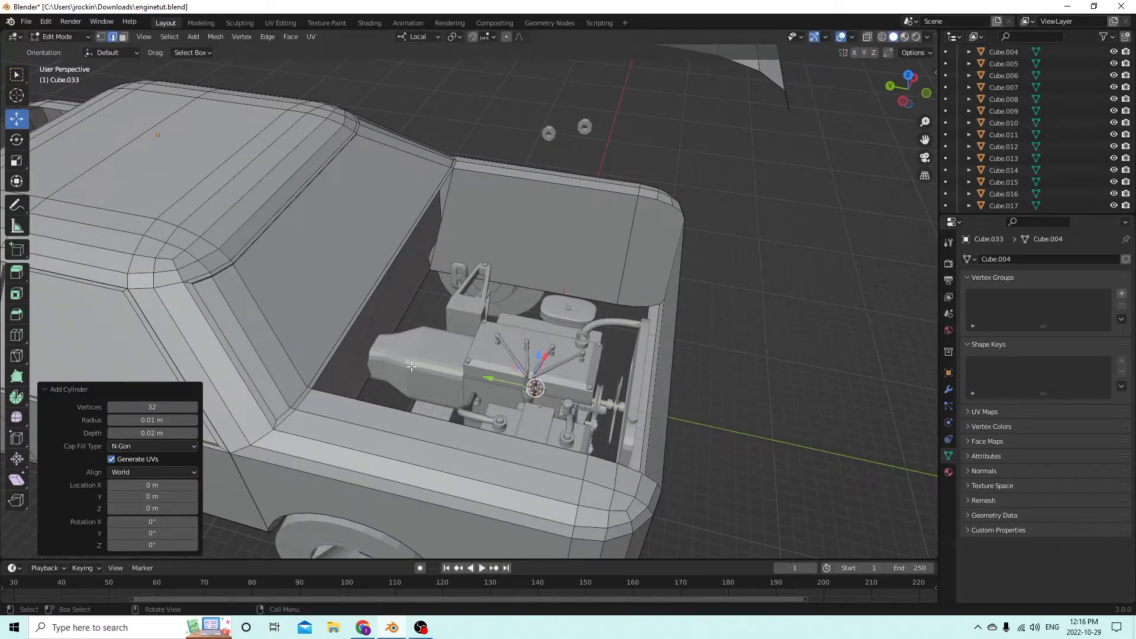
click(45, 22)
click(60, 33)
middle_drag(280, 124, 400, 210)
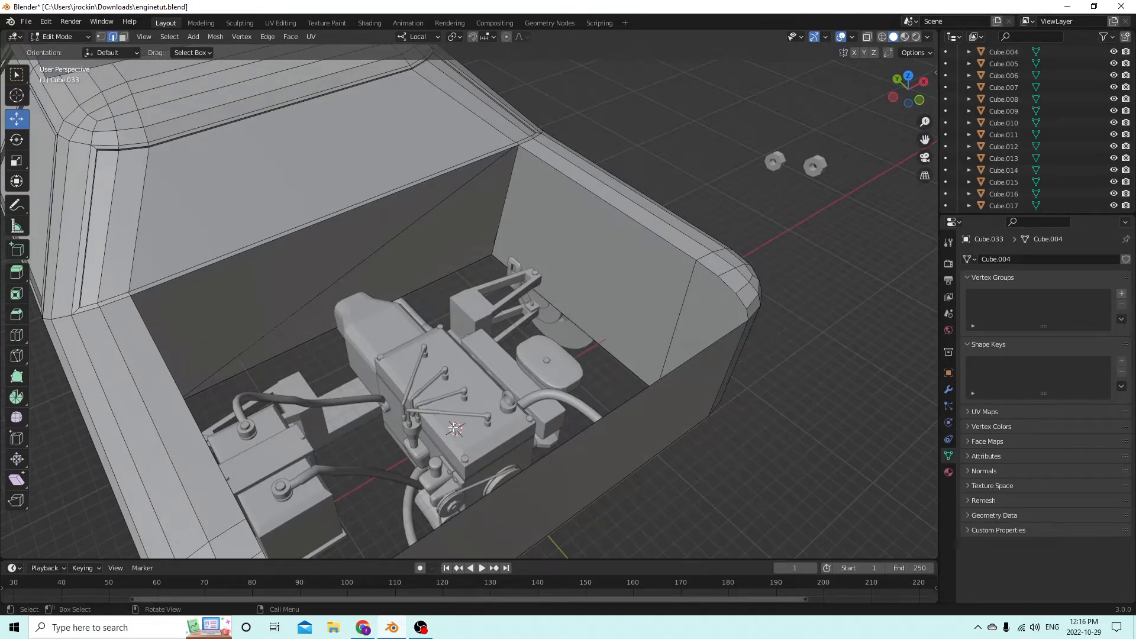
key(Tab)
- Add a mesh cylinder as a separate object at the 3D cursor in the engine area
middle_drag(440, 421, 418, 408)
middle_drag(385, 365, 417, 379)
key(shift+a)
mouse_move(417, 374)
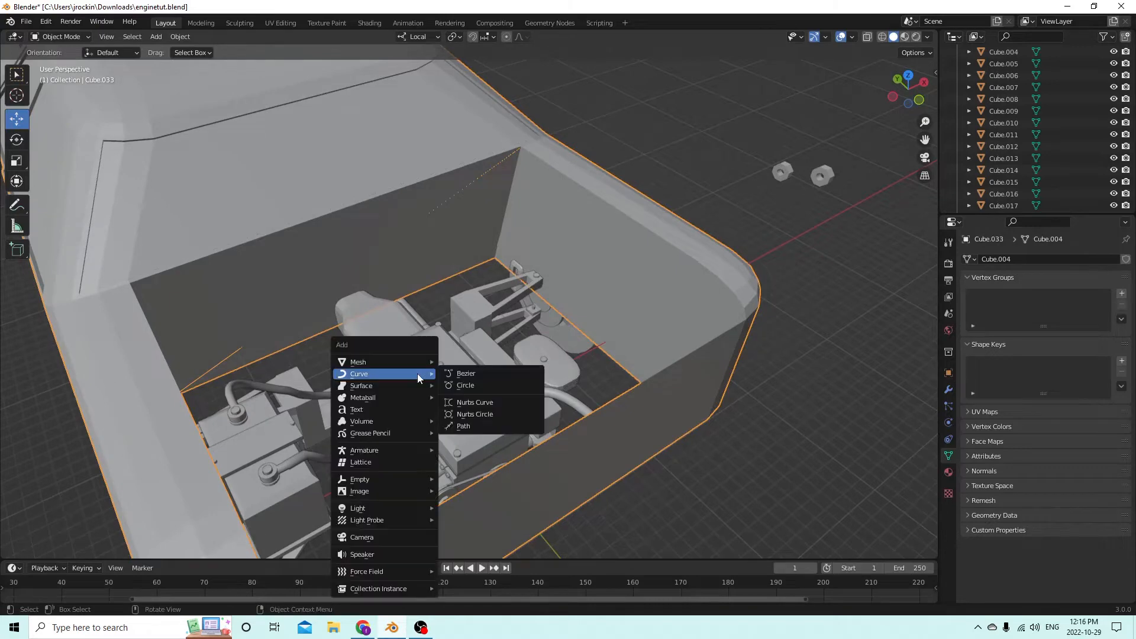
mouse_move(394, 354)
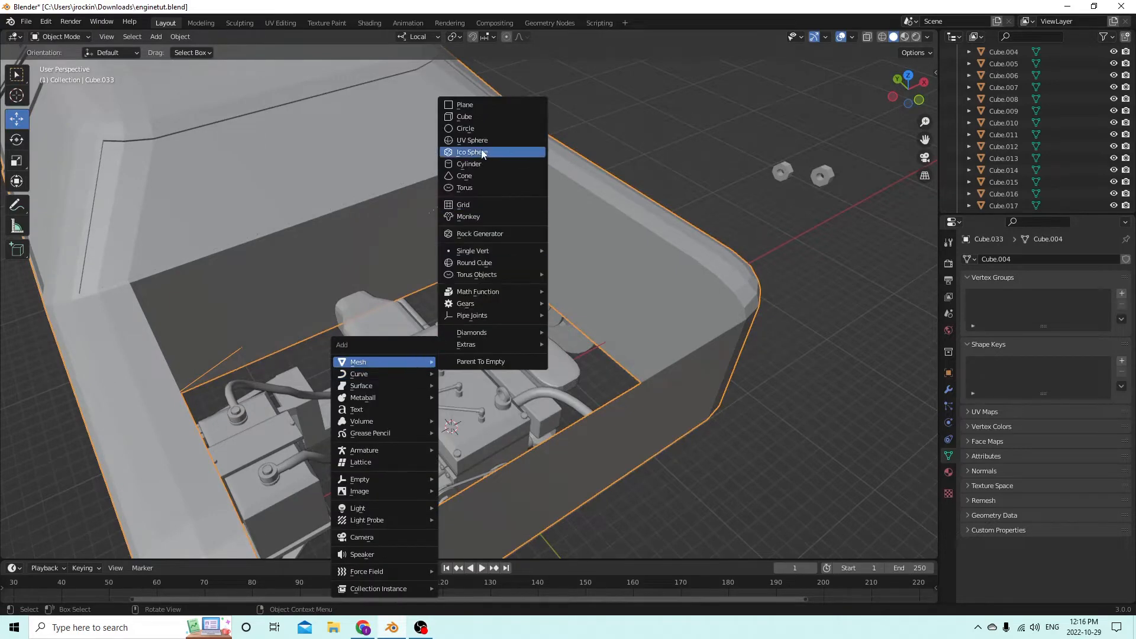
click(469, 164)
- Select the car body and raise it about 0.286 m along Z, clear of the chassis
middle_drag(471, 176, 347, 179)
click(302, 211)
scroll(391, 246, down, 4)
scroll(363, 244, down, 3)
scroll(363, 243, down, 2)
click(335, 219)
drag(356, 155, 388, 549)
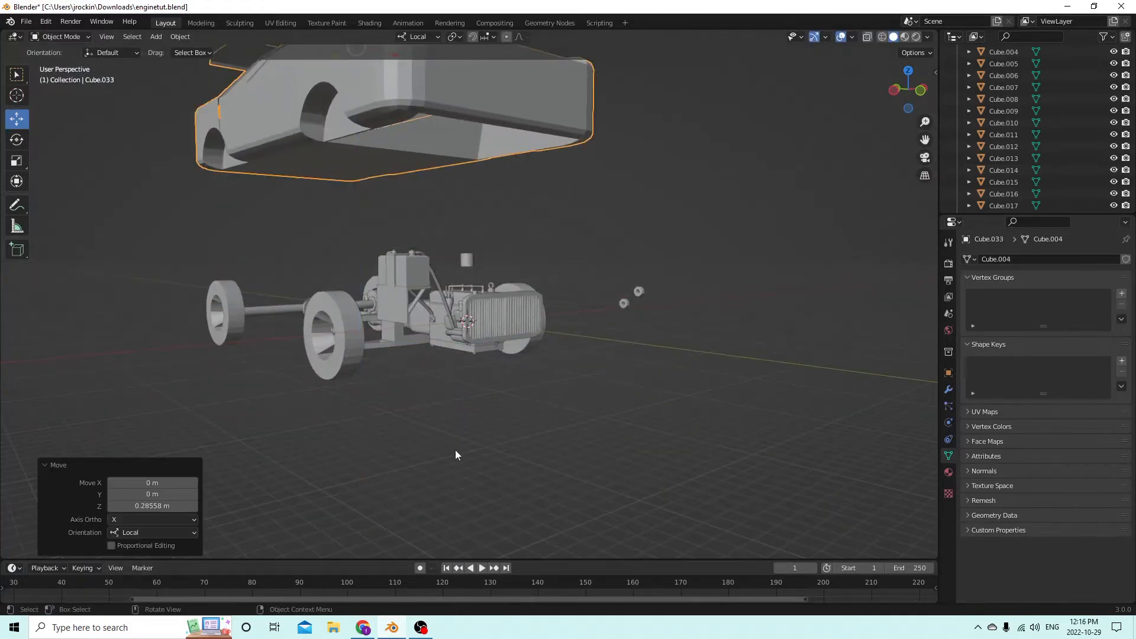
- Move the new cylinder about -0.119 m along X and -0.111 m along Z toward the front suspension below the battery boxes
middle_drag(455, 455, 395, 454)
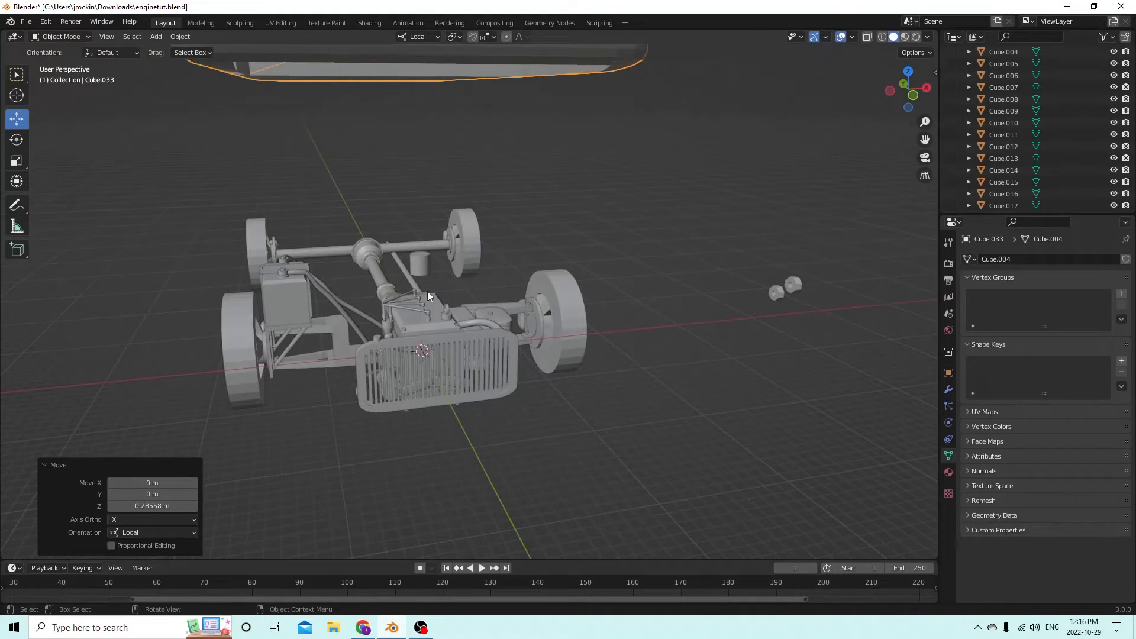
click(421, 262)
middle_drag(423, 262, 433, 282)
drag(477, 254, 349, 260)
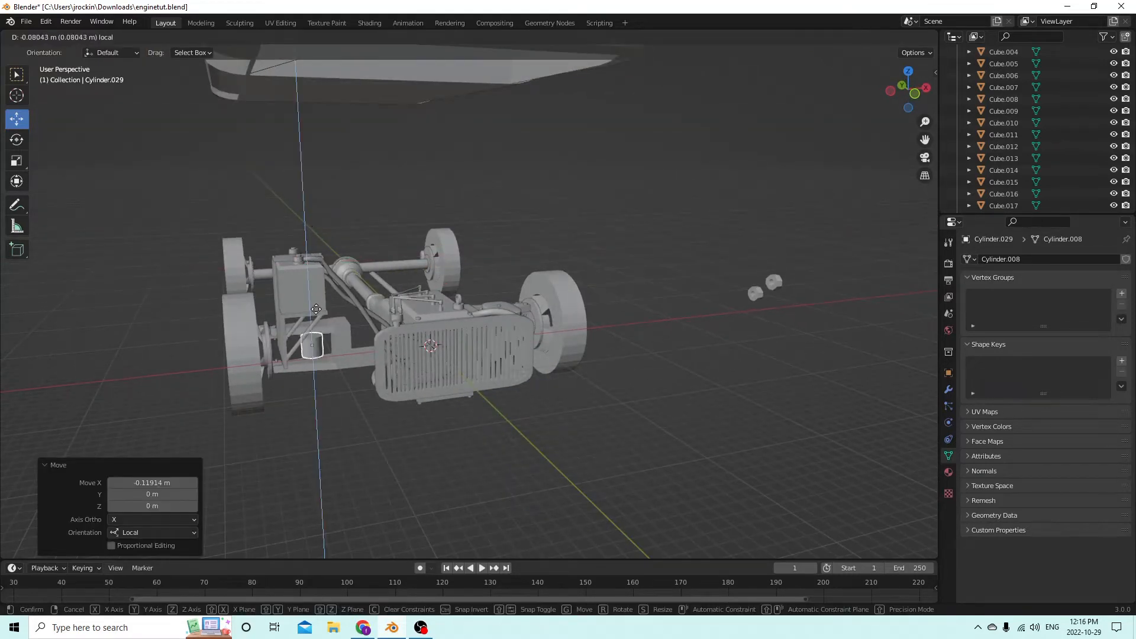
drag(316, 309, 317, 331)
- Shift the cylinder along Y until it sits between the upper and lower front suspension arms
middle_drag(304, 355, 422, 405)
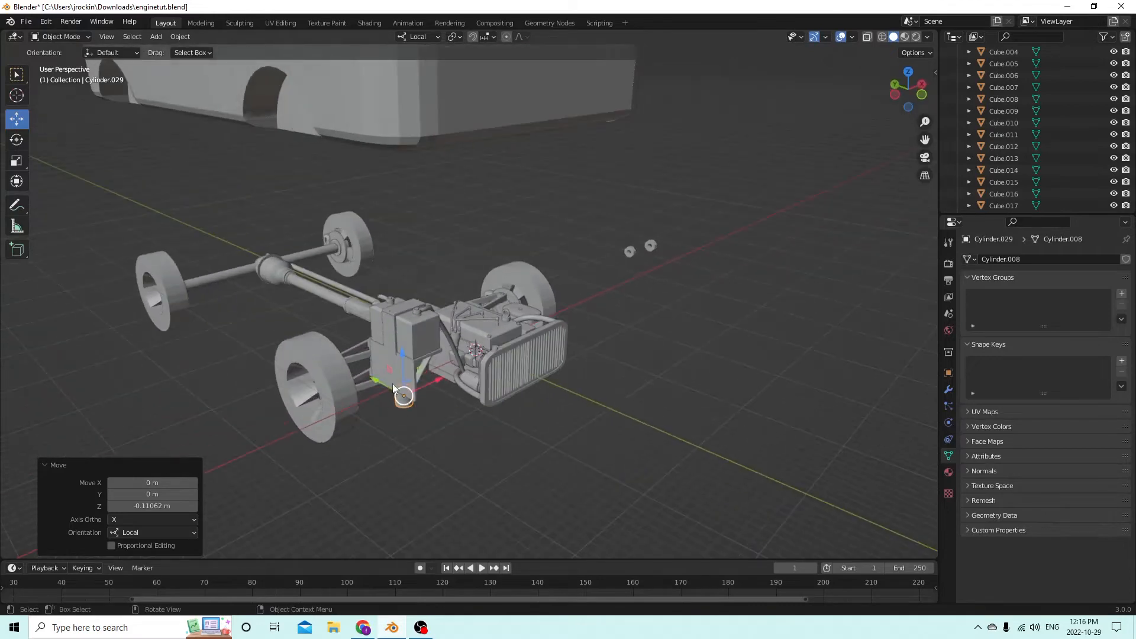
drag(383, 383, 346, 367)
scroll(393, 375, up, 1)
middle_drag(393, 375, 470, 411)
scroll(503, 382, up, 1)
drag(462, 502, 444, 496)
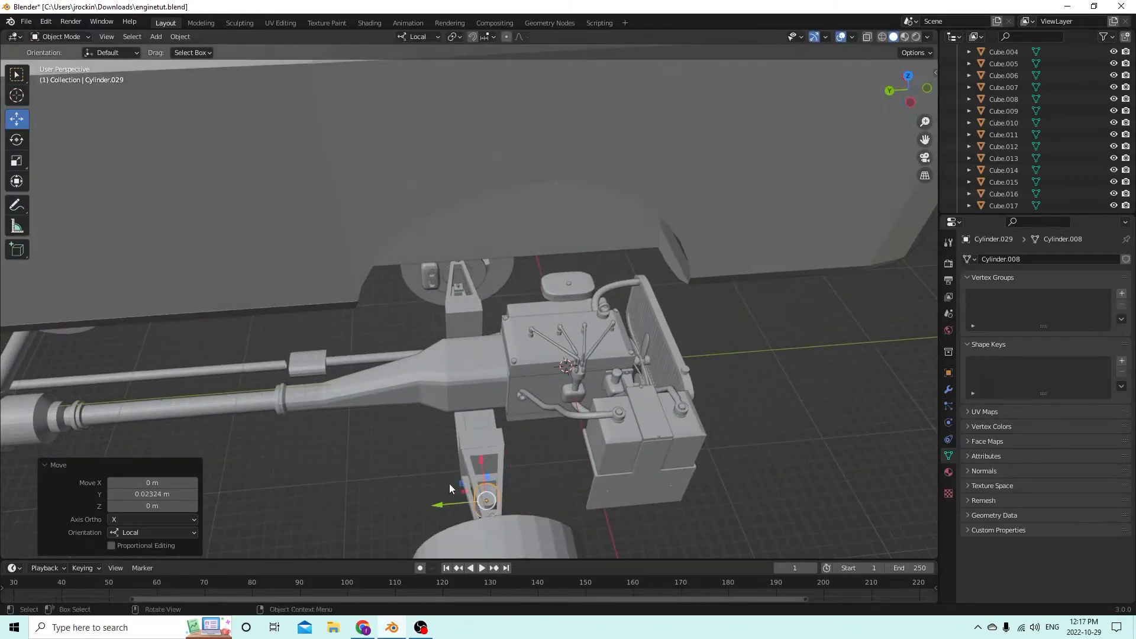
- Scale the cylinder between the suspension arms uniformly to 0.378
middle_drag(449, 484, 530, 400)
scroll(556, 397, up, 4)
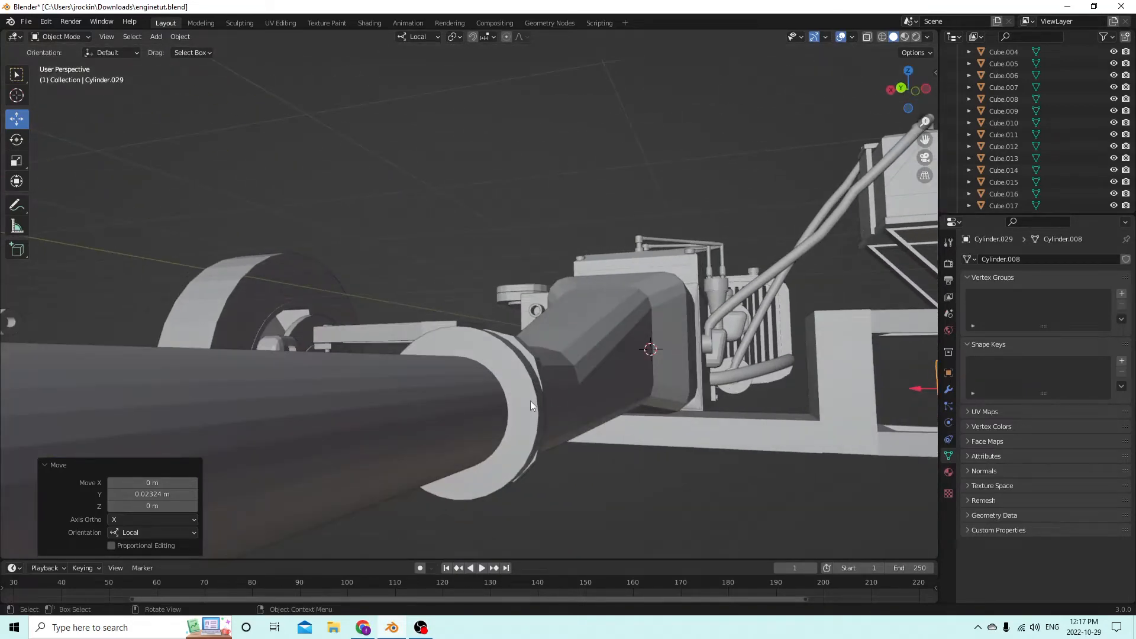
middle_drag(673, 425, 861, 409)
scroll(684, 423, down, 3)
middle_drag(866, 330, 812, 345)
scroll(825, 349, up, 2)
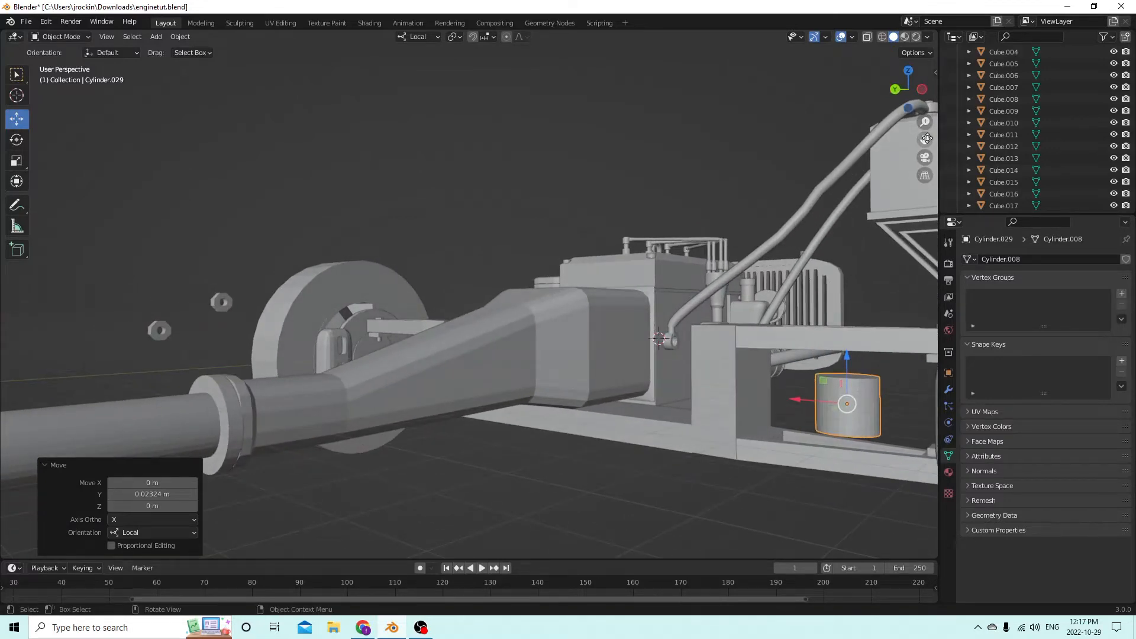
middle_drag(710, 229, 758, 297)
key(s)
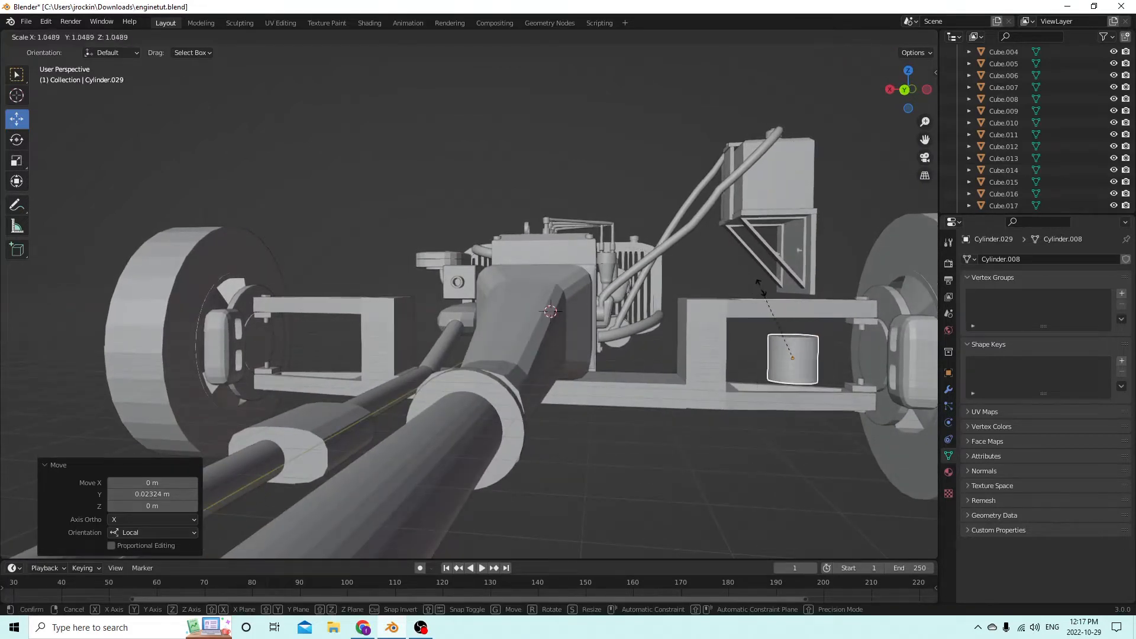
click(782, 333)
- Stretch the cylinder by 4.277 along its local Z so it spans the gap between the suspension arms
middle_drag(782, 333, 740, 338)
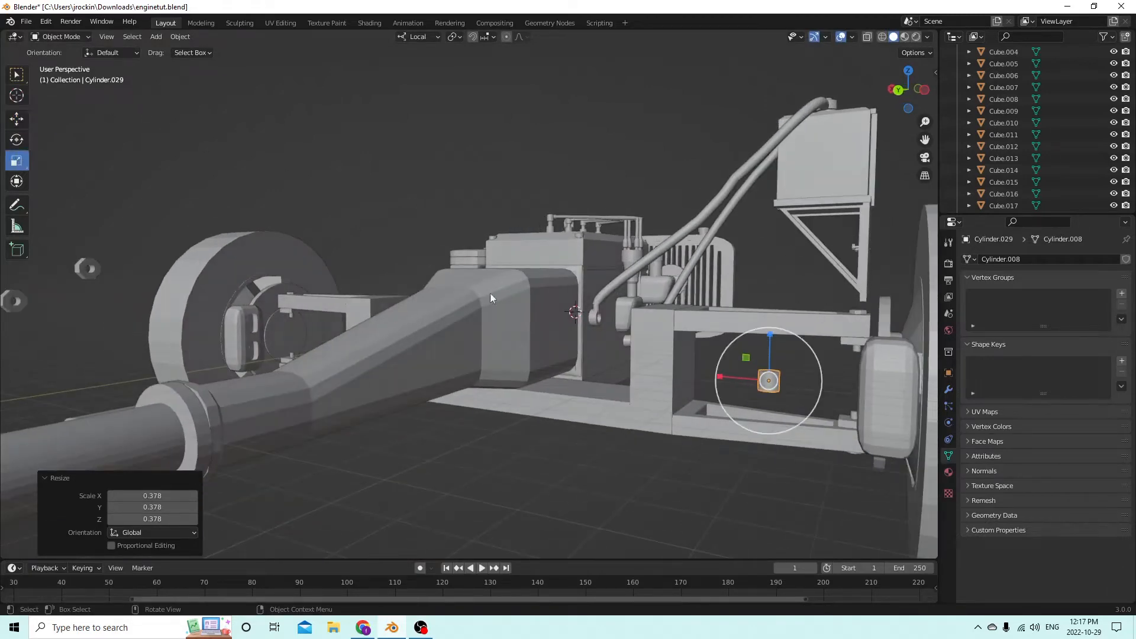
drag(772, 334, 784, 288)
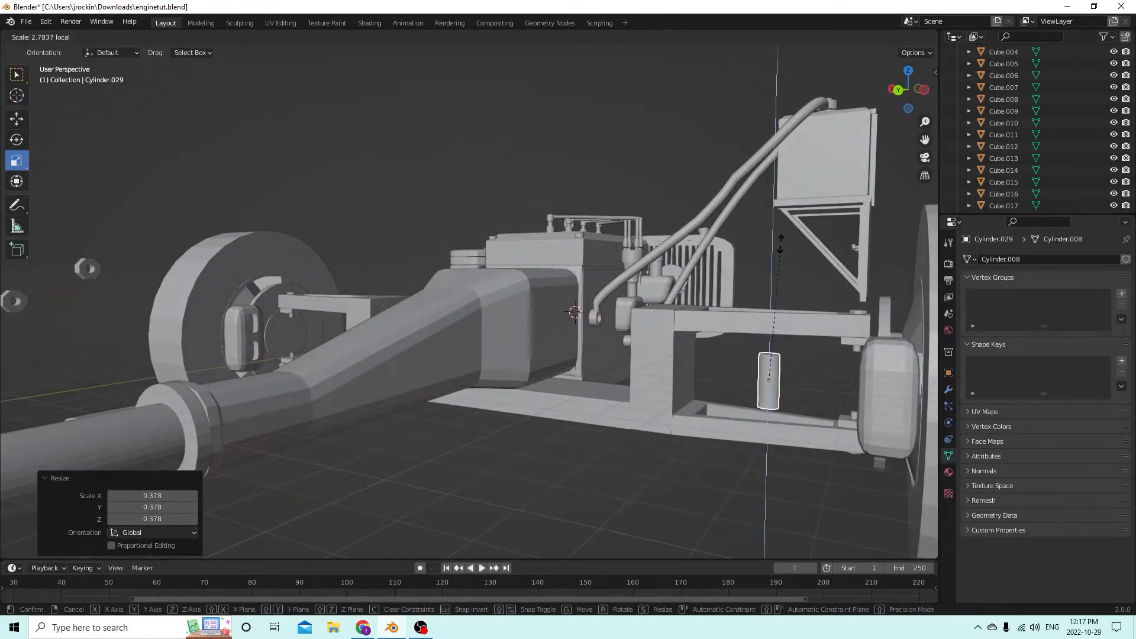
drag(788, 185, 787, 173)
mouse_move(788, 173)
middle_down()
mouse_move(758, 220)
mouse_move(790, 165)
middle_up()
middle_drag(830, 264, 800, 285)
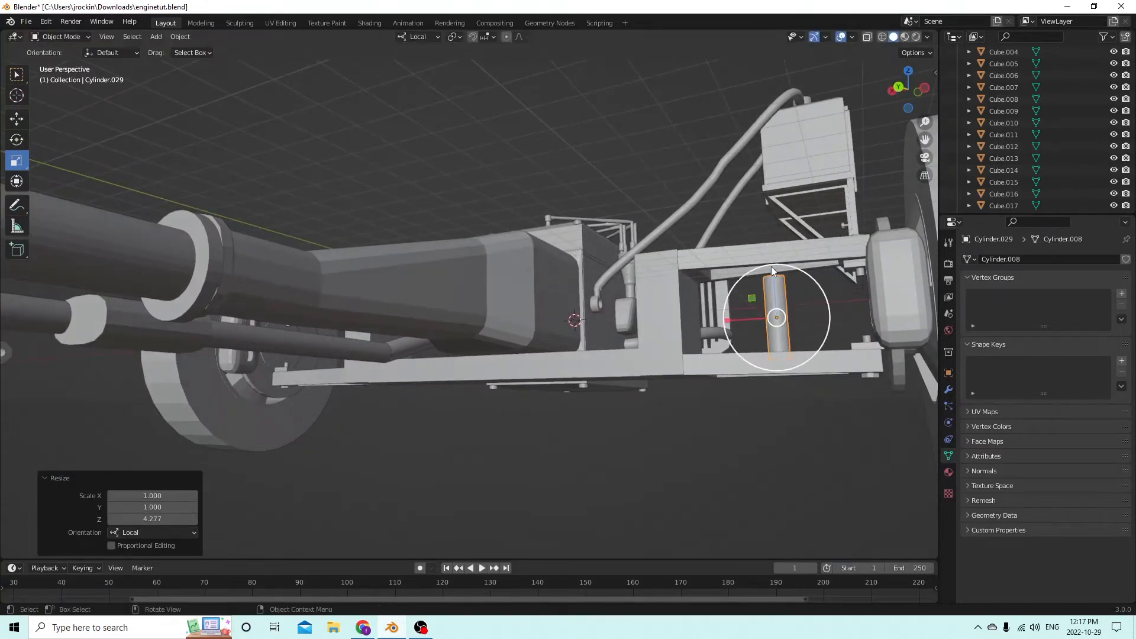
- Scale the strut cylinder uniformly by 1.176 and raise it about 0.003 m between the suspension arms
key(s)
middle_drag(772, 263, 773, 279)
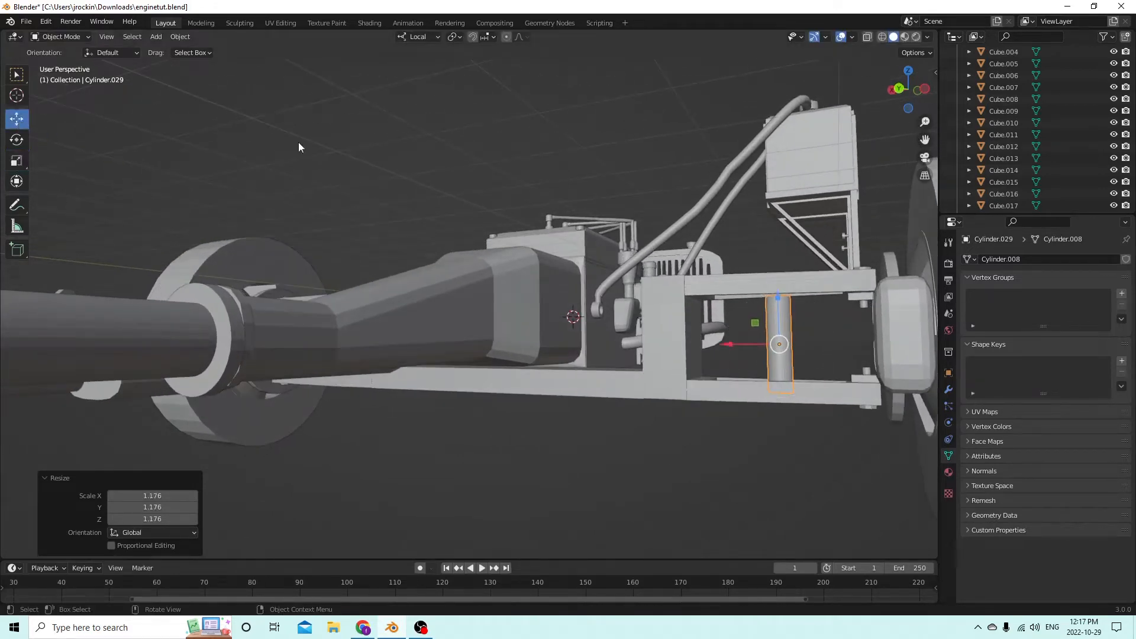
drag(779, 291, 780, 282)
middle_drag(780, 282, 817, 364)
right_click(812, 365)
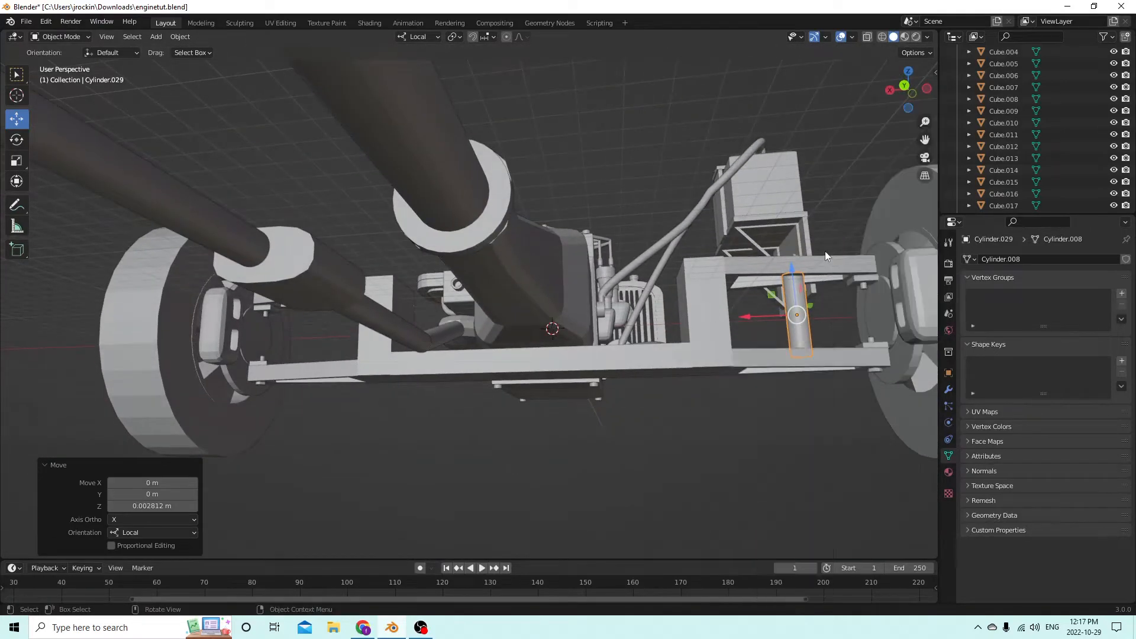
middle_drag(825, 251, 785, 277)
click(791, 332)
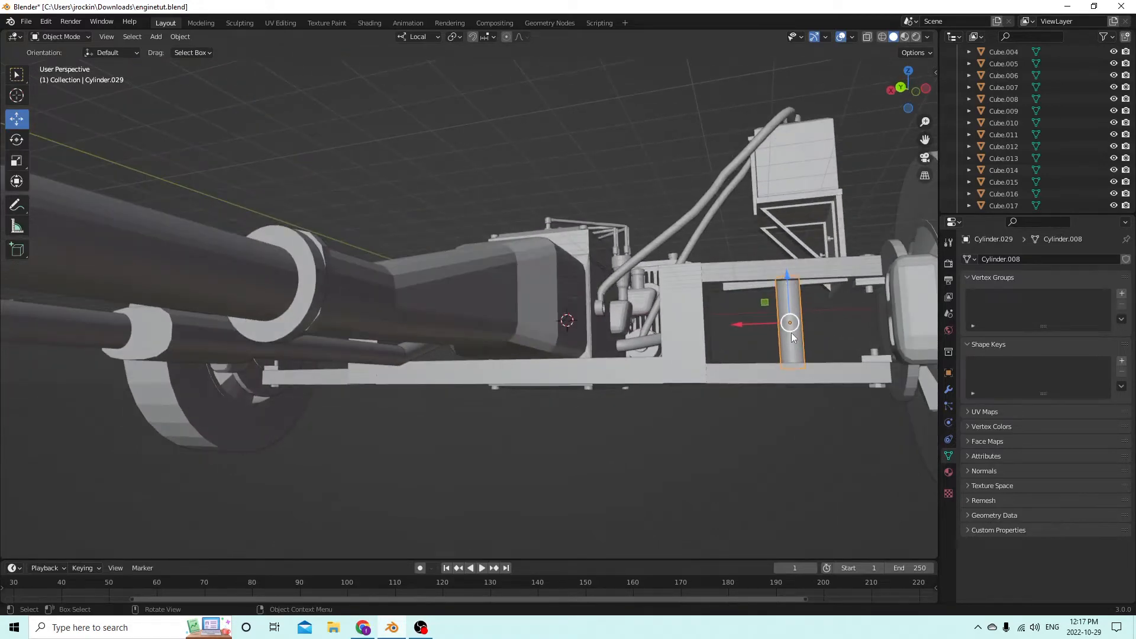
- Duplicate the strut cylinder about 0.053 m lower and flatten the copy to 0.129 along its local Z
key(shift+a)
right_click(839, 296)
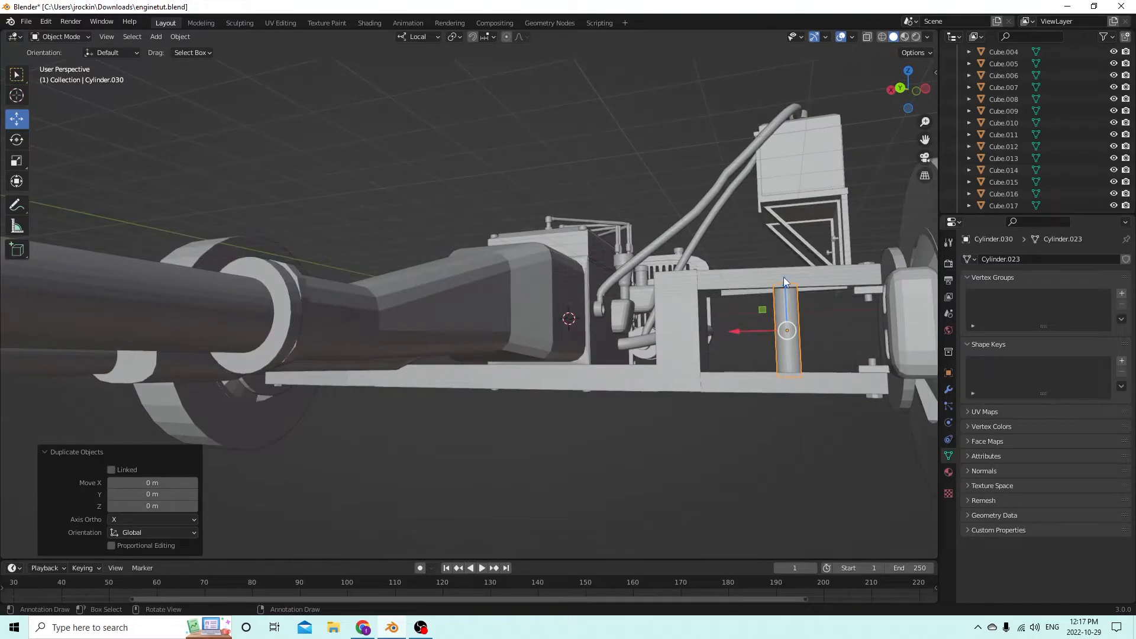
key(shift+d)
key(z)
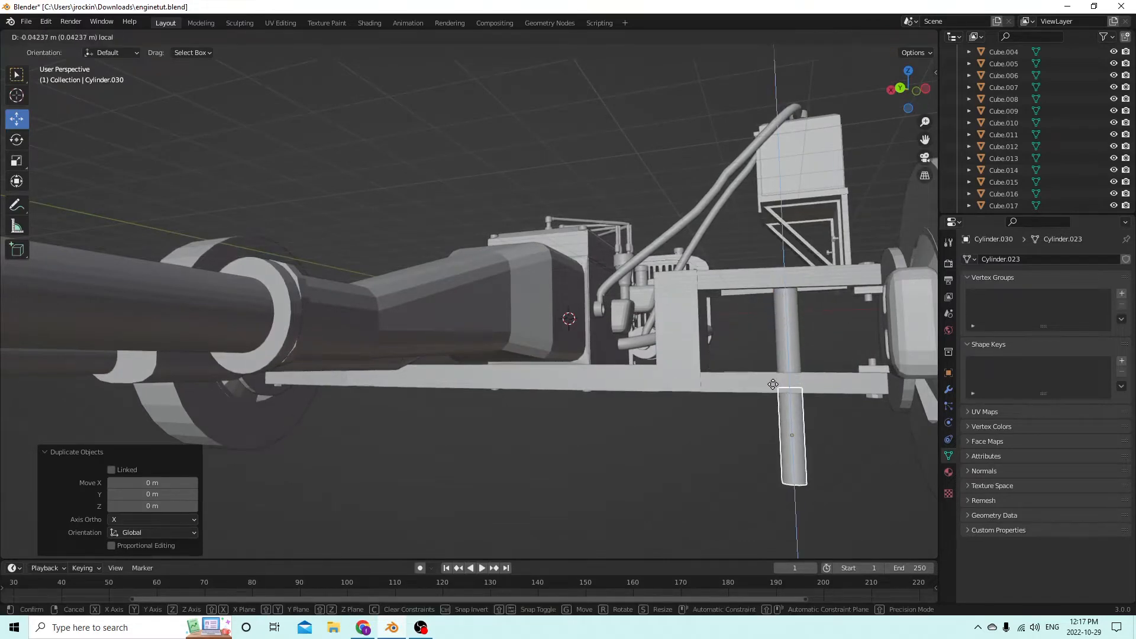
click(783, 413)
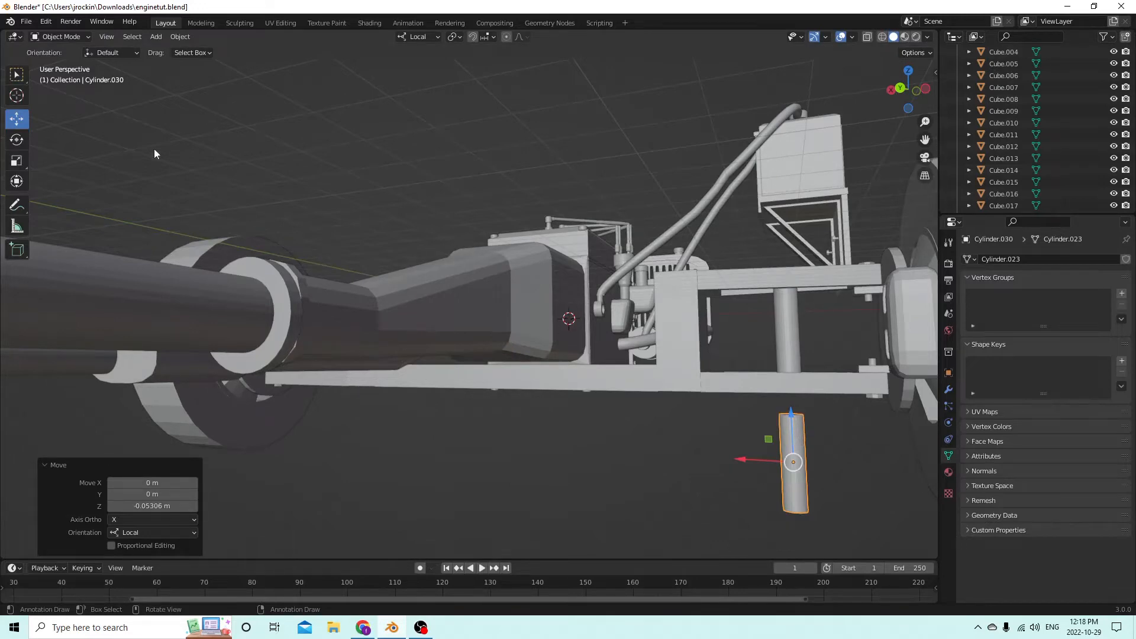
click(18, 160)
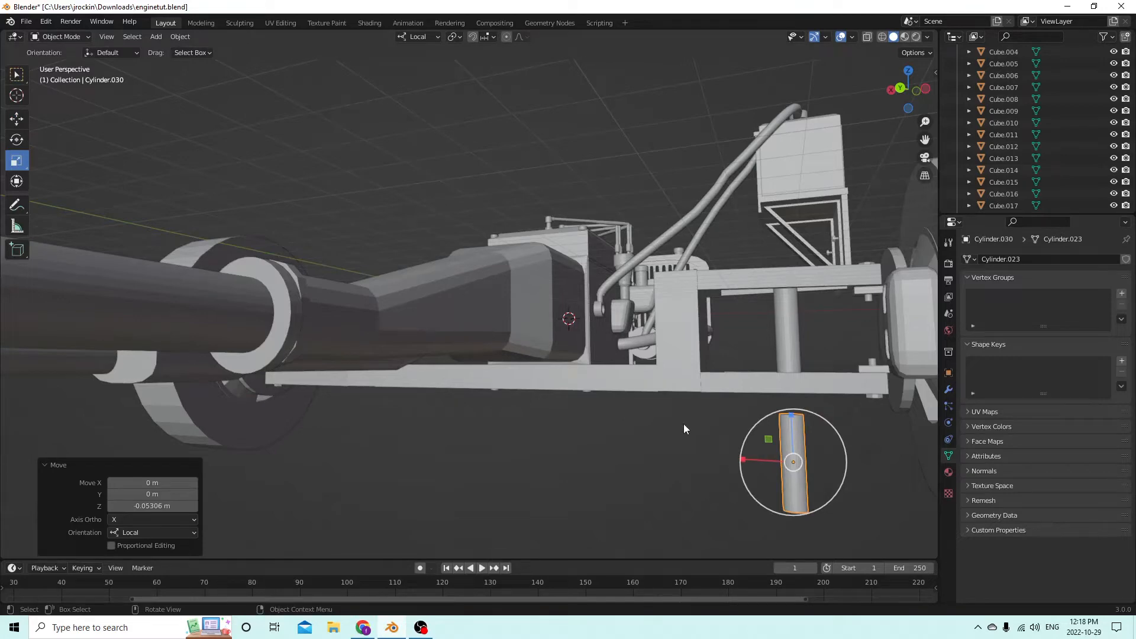
drag(794, 417, 794, 460)
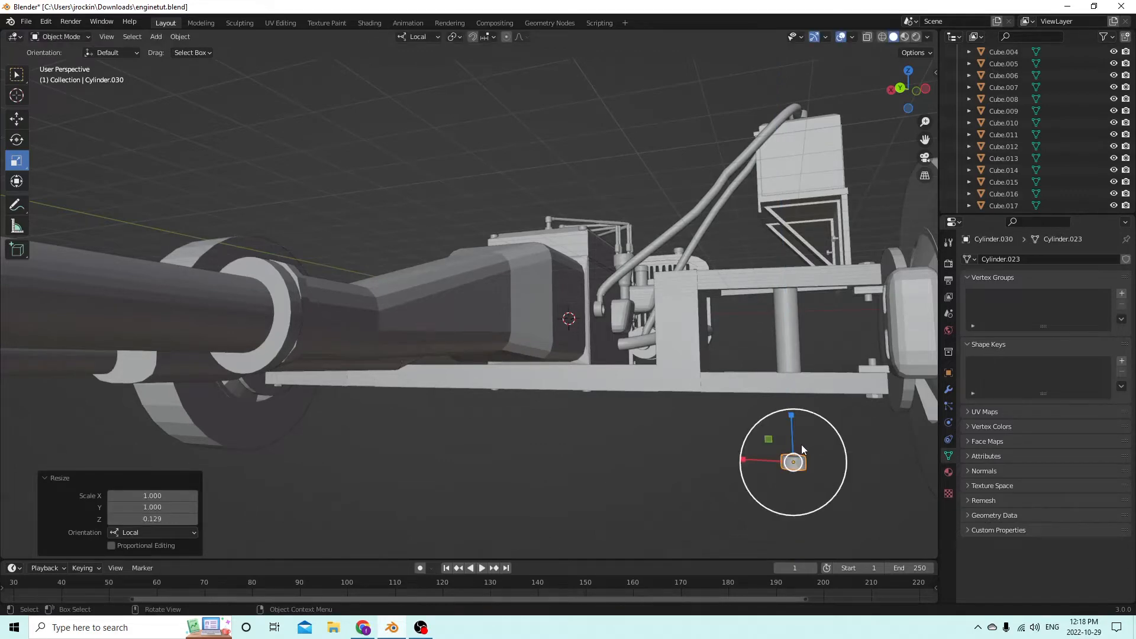
- Duplicate the flattened cylinder in place, stretch the copy by 1.879 along local Z and scale it uniformly to 0.651
key(shift+d)
right_click(837, 445)
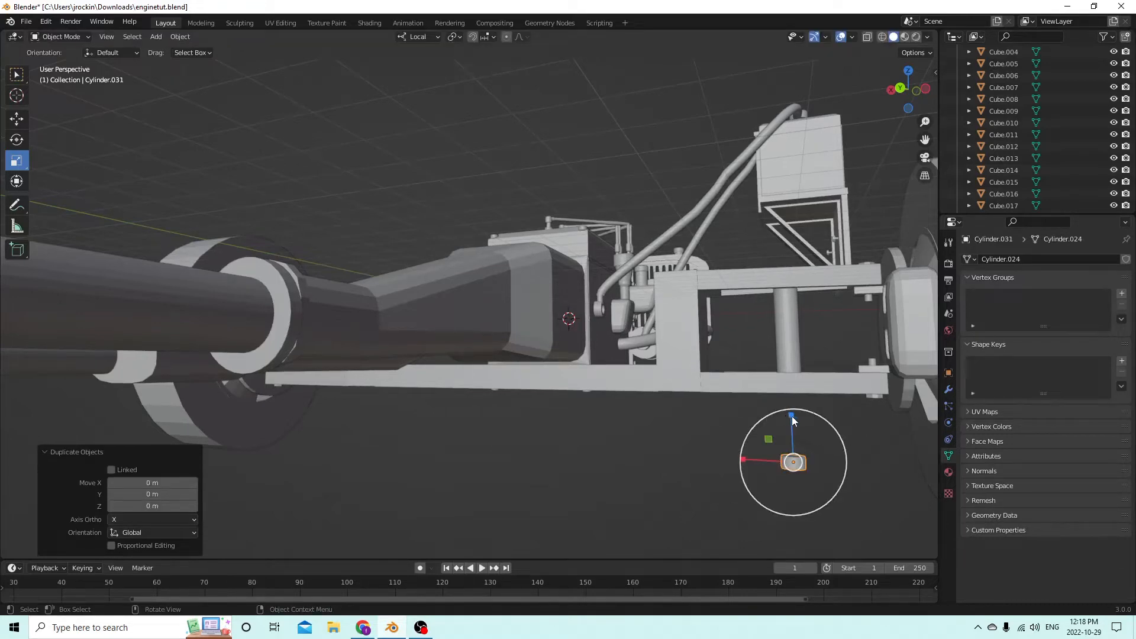
drag(792, 416, 802, 370)
scroll(826, 443, up, 3)
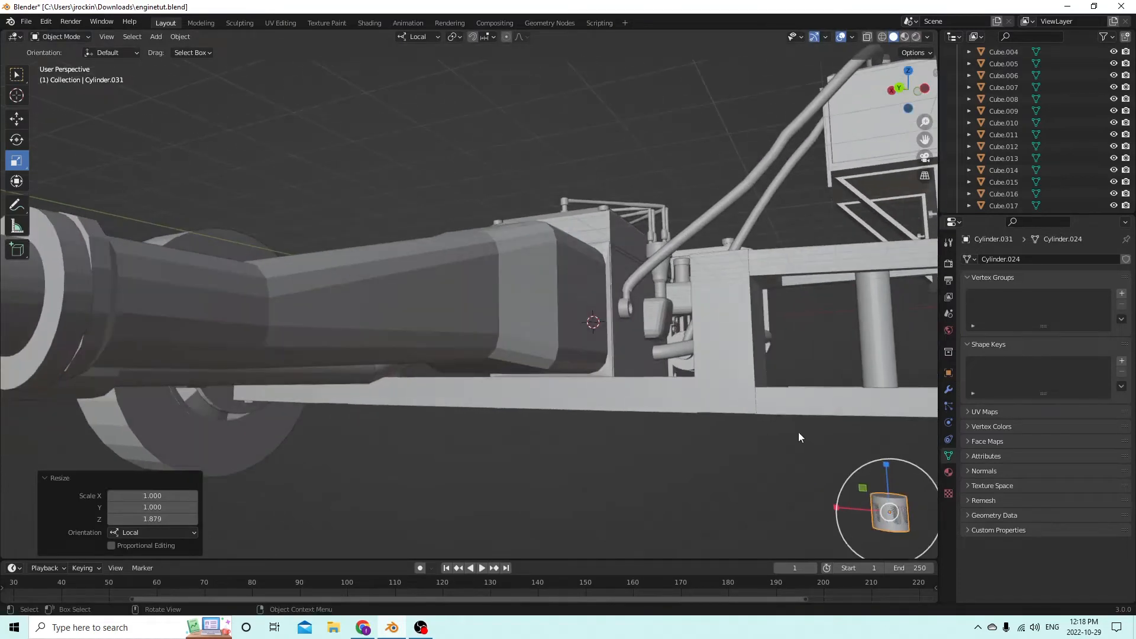
scroll(798, 432, down, 4)
key(s)
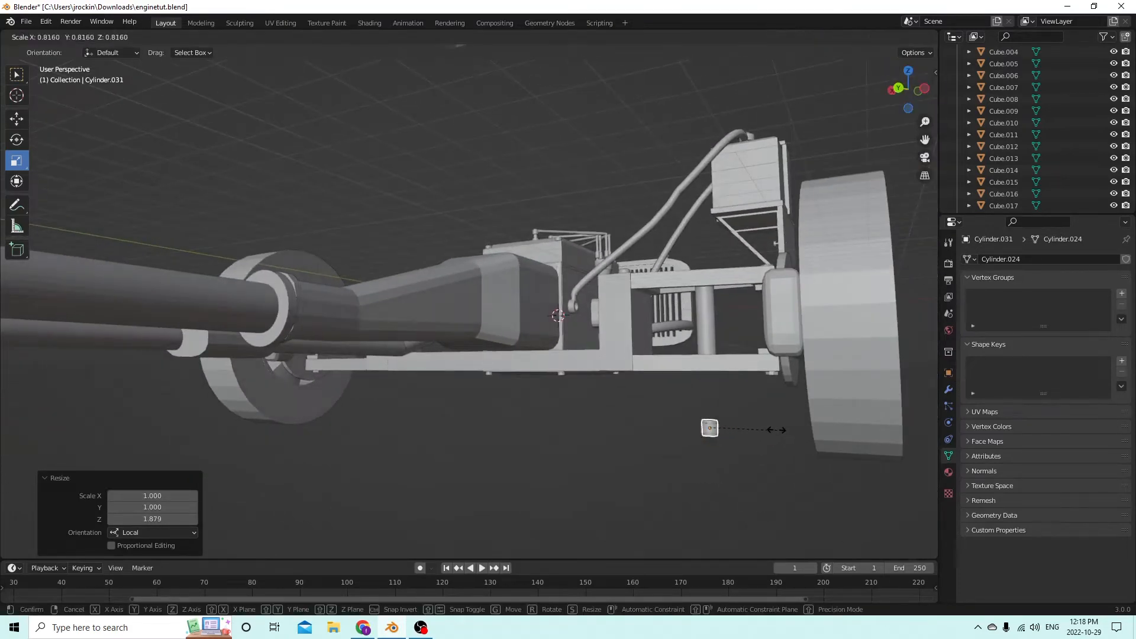
click(766, 429)
- Subtract the narrower cylinder from the flattened one with Auto Boolean Difference and enter Edit Mode on the resulting ring
middle_drag(766, 429, 744, 425)
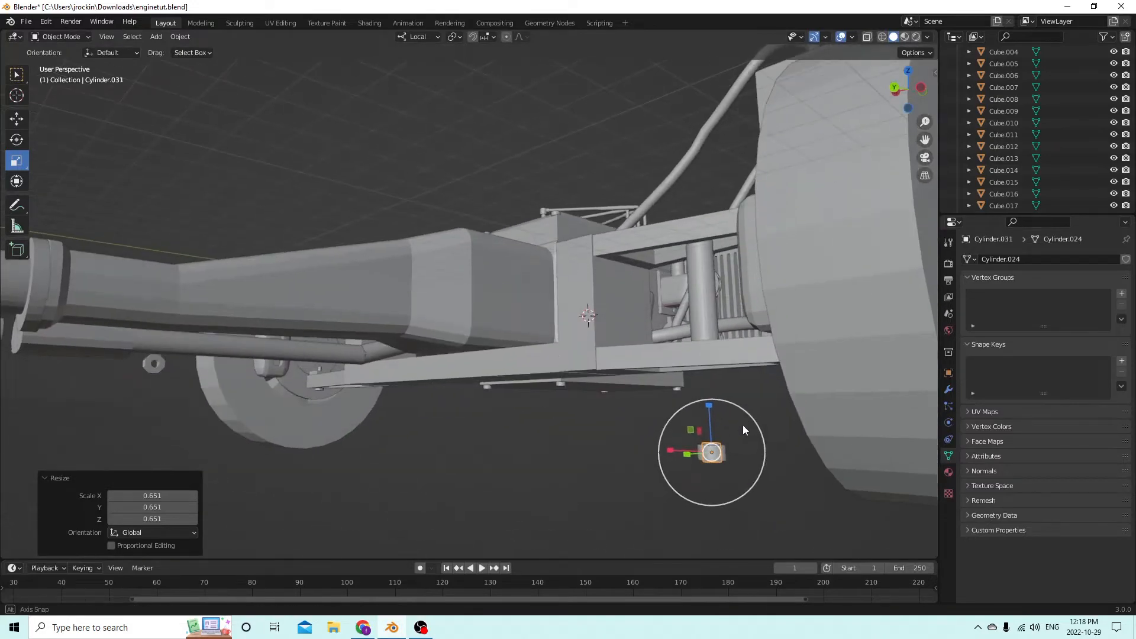
click(715, 454)
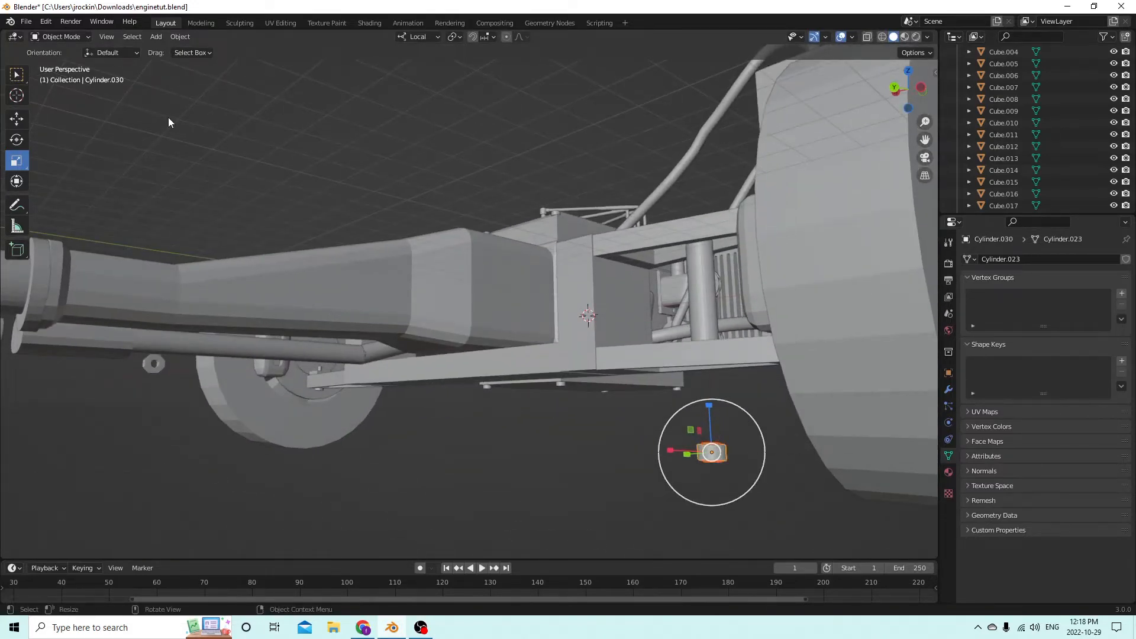
click(179, 38)
mouse_move(220, 432)
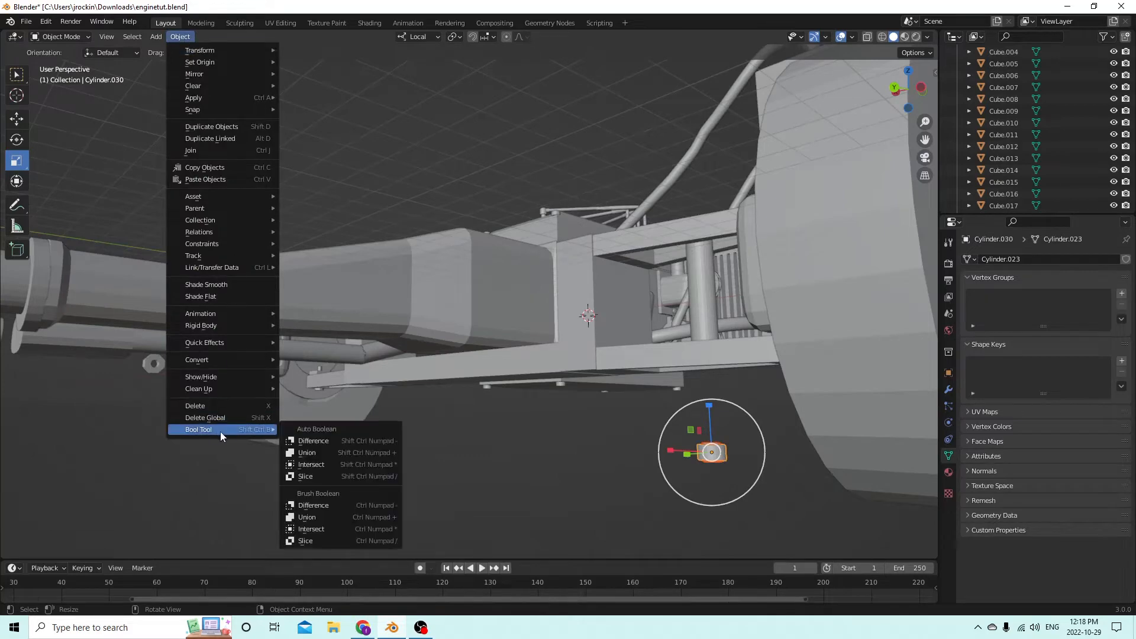
click(296, 443)
middle_drag(308, 422, 598, 383)
key(Tab)
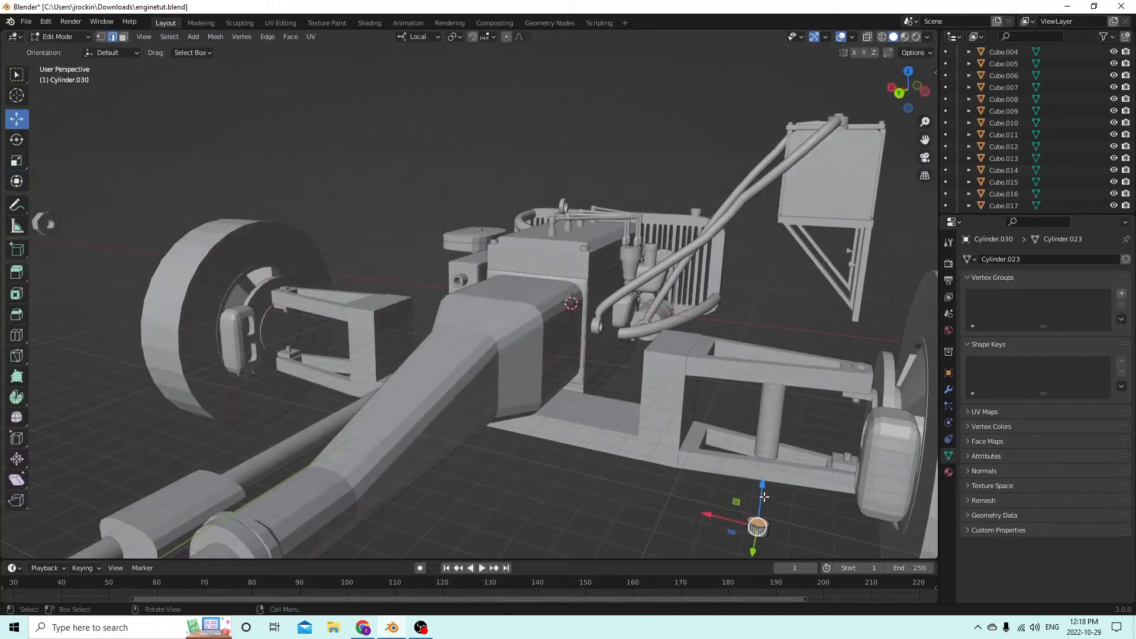
- Return to Object Mode, raise the ring about 0.023 m along its local Z and set its X rotation to 90°
key(Tab)
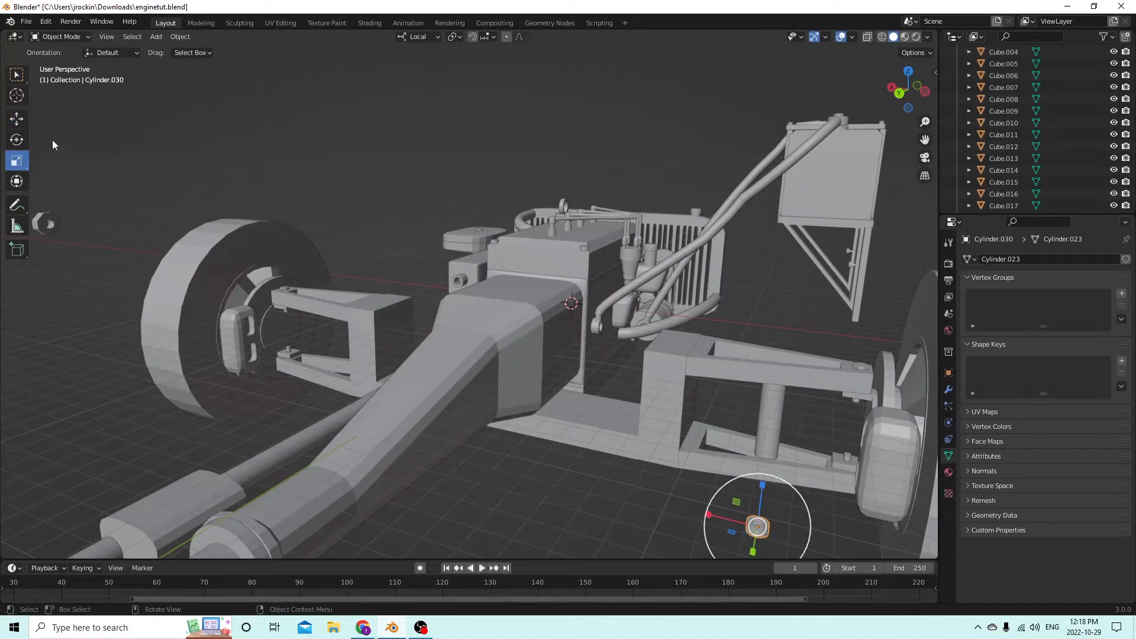
click(17, 126)
drag(758, 484, 757, 480)
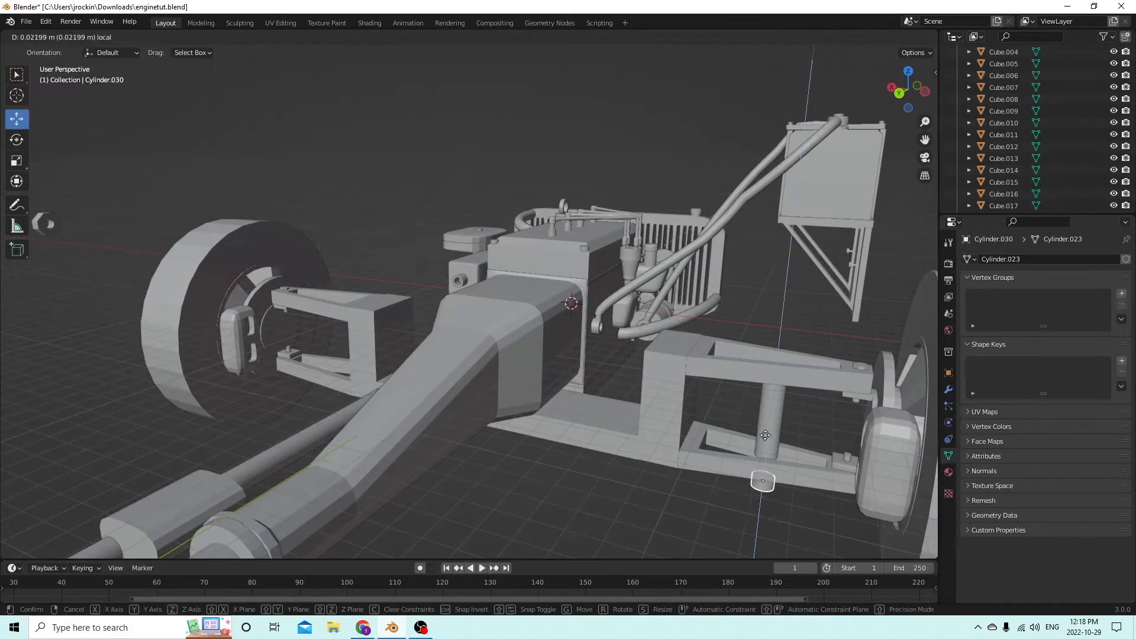
middle_drag(758, 480, 710, 379)
scroll(667, 363, up, 3)
click(949, 373)
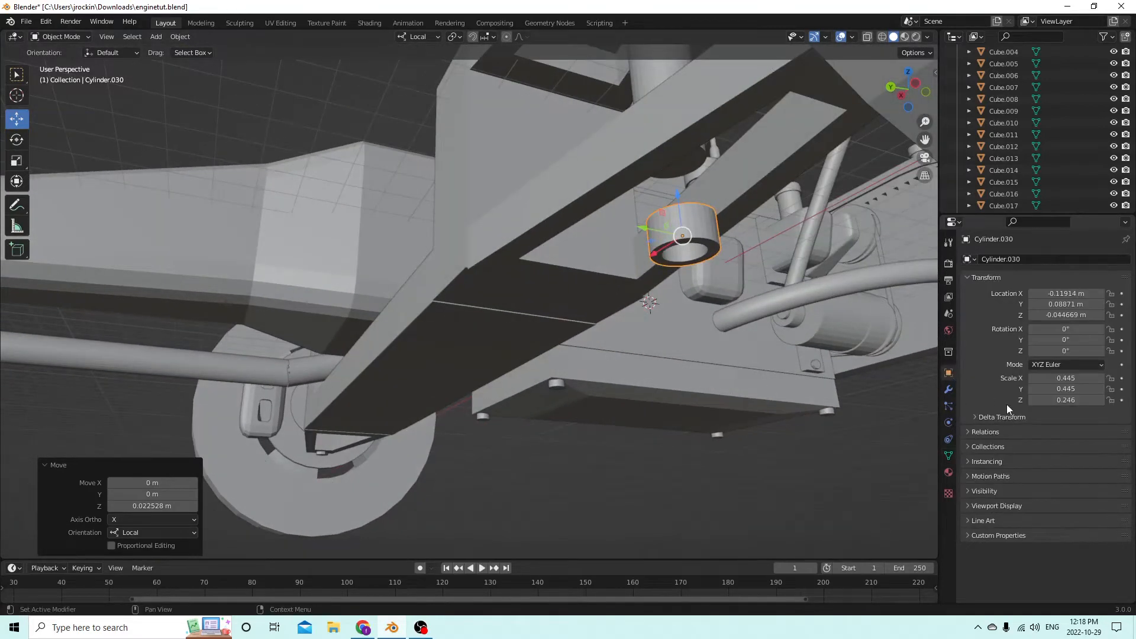
click(1065, 329)
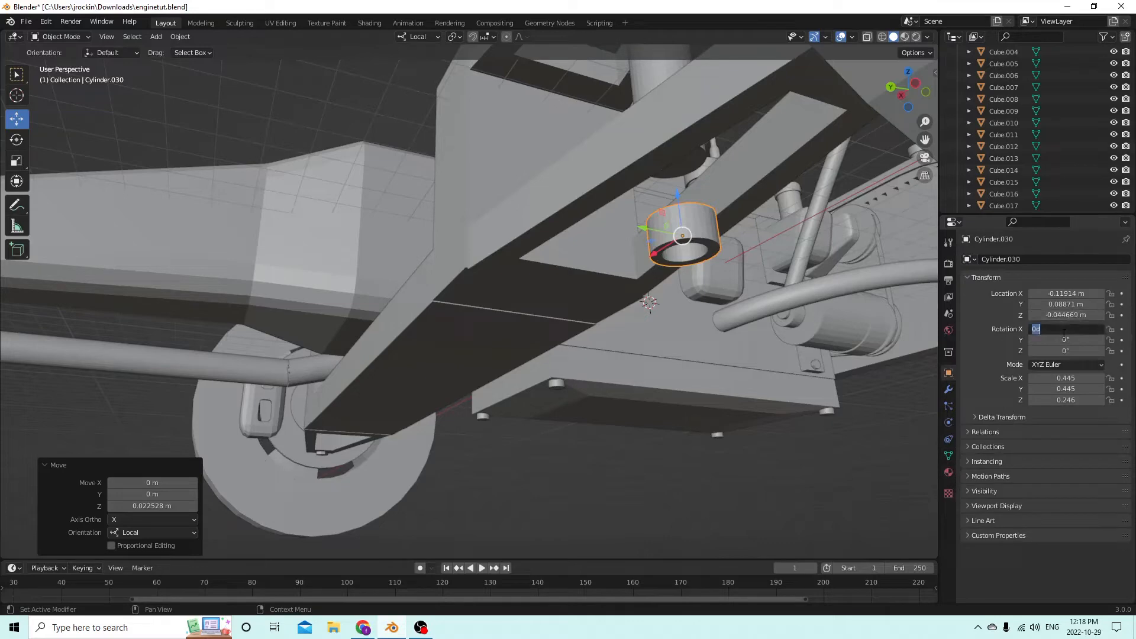
text(90)
key(Return)
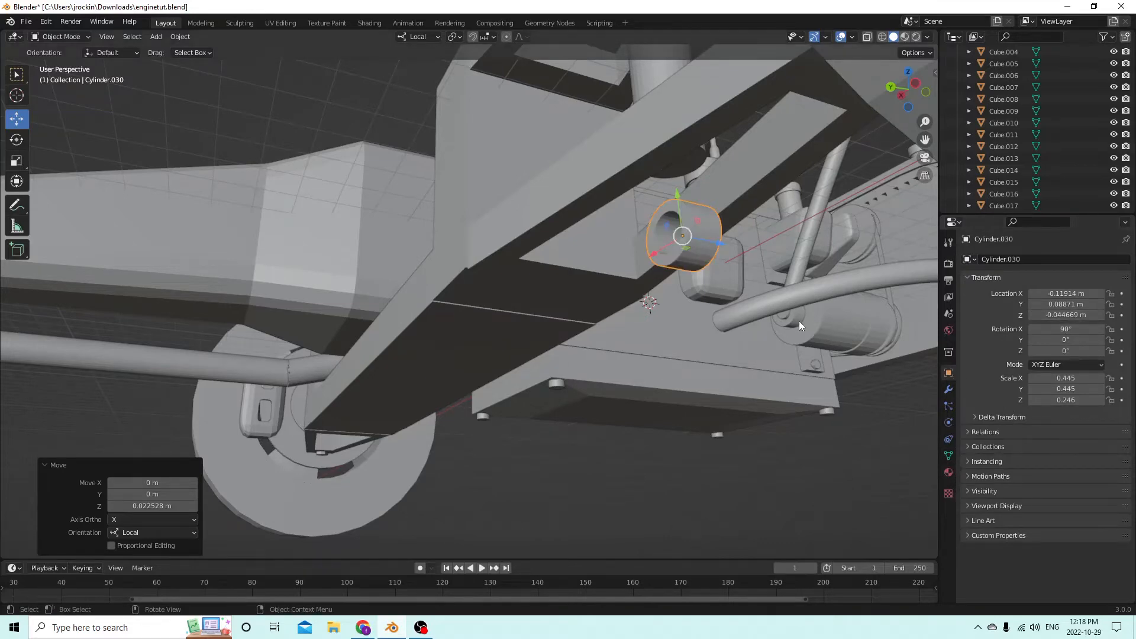
- Raise the rotated ring about 0.0075 m toward the strut's lower end and scale it uniformly to 0.62
middle_drag(799, 321, 835, 259)
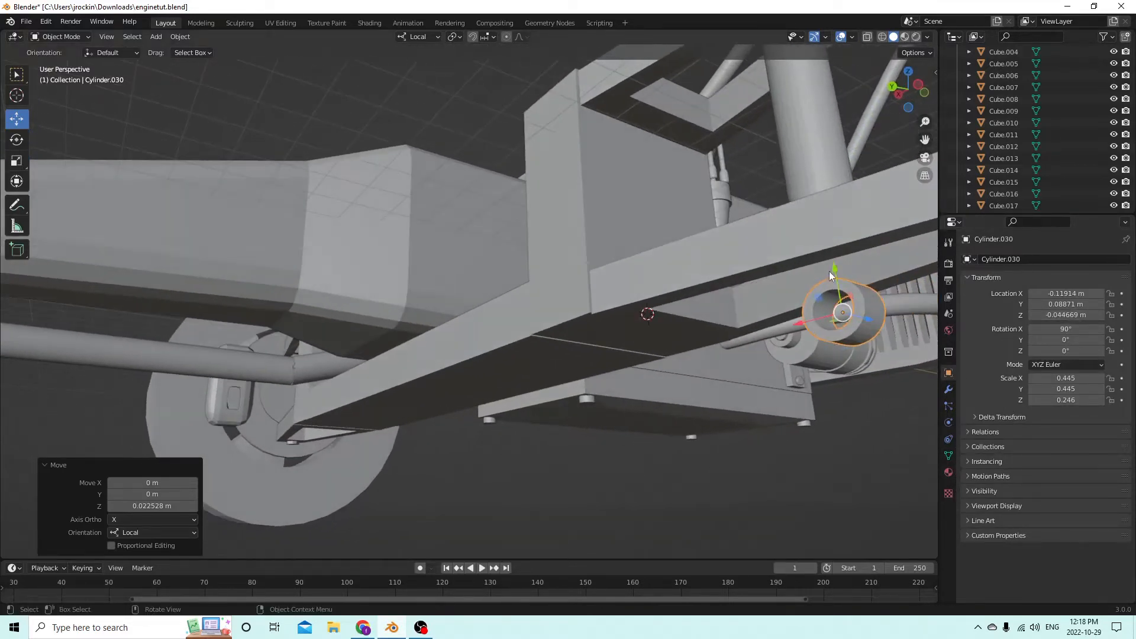
drag(829, 271, 822, 211)
middle_drag(822, 210, 771, 245)
click(768, 244)
click(779, 248)
drag(717, 168, 719, 169)
middle_drag(719, 169, 784, 290)
key(s)
click(789, 247)
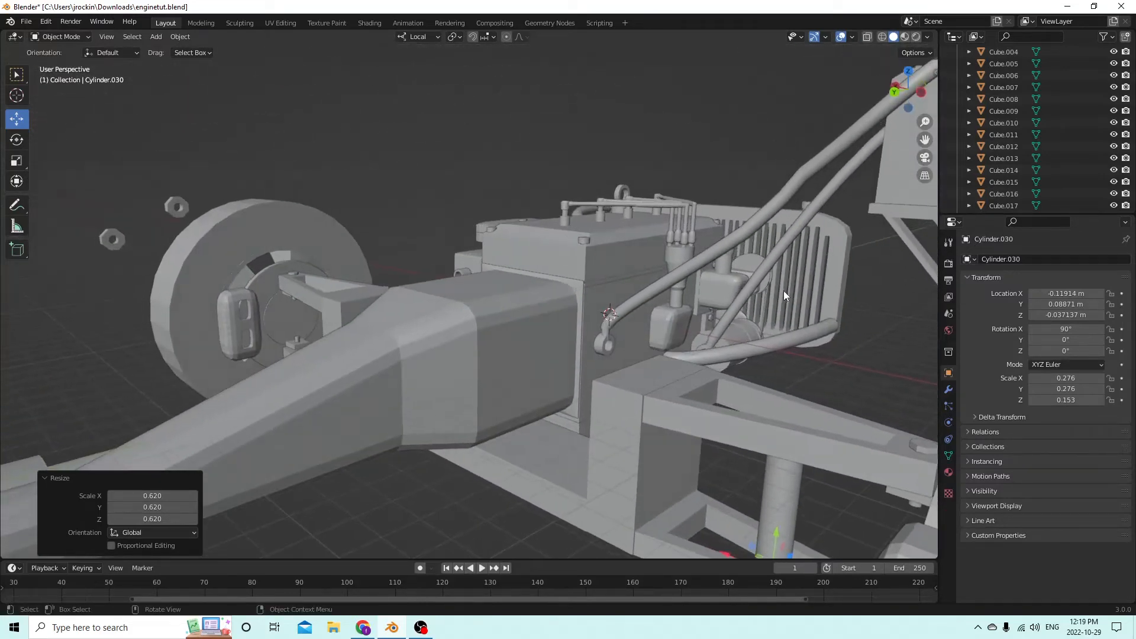
- Duplicate the small ring and move the copy about 0.042 m up along local Y to the strut's upper end
key(shift+d)
key(Escape)
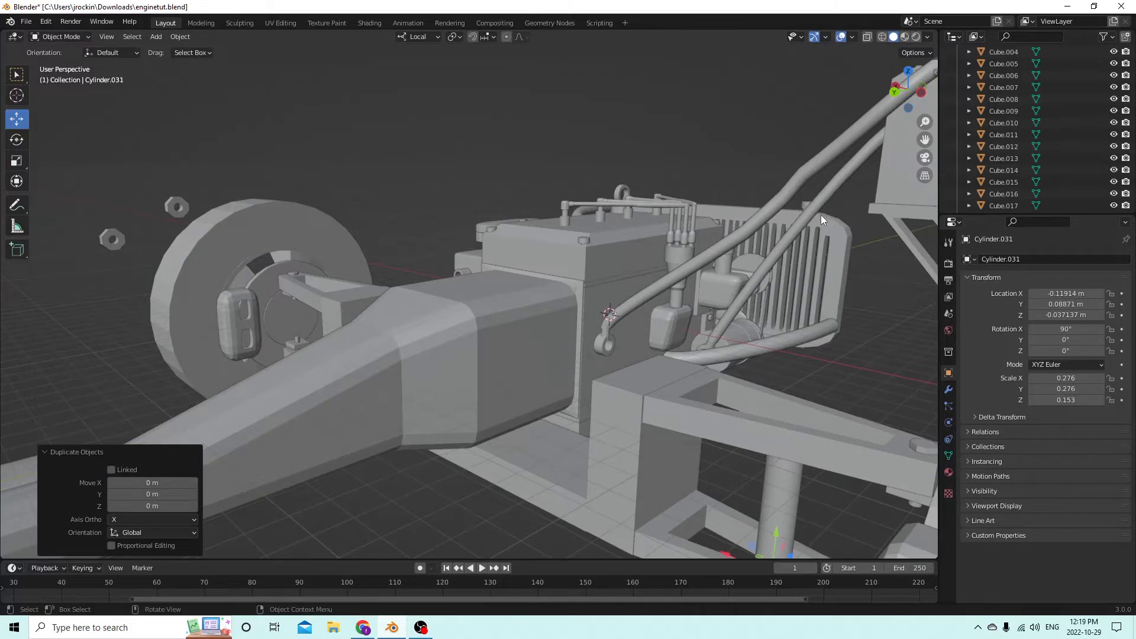
drag(777, 537, 783, 435)
middle_drag(782, 435, 702, 341)
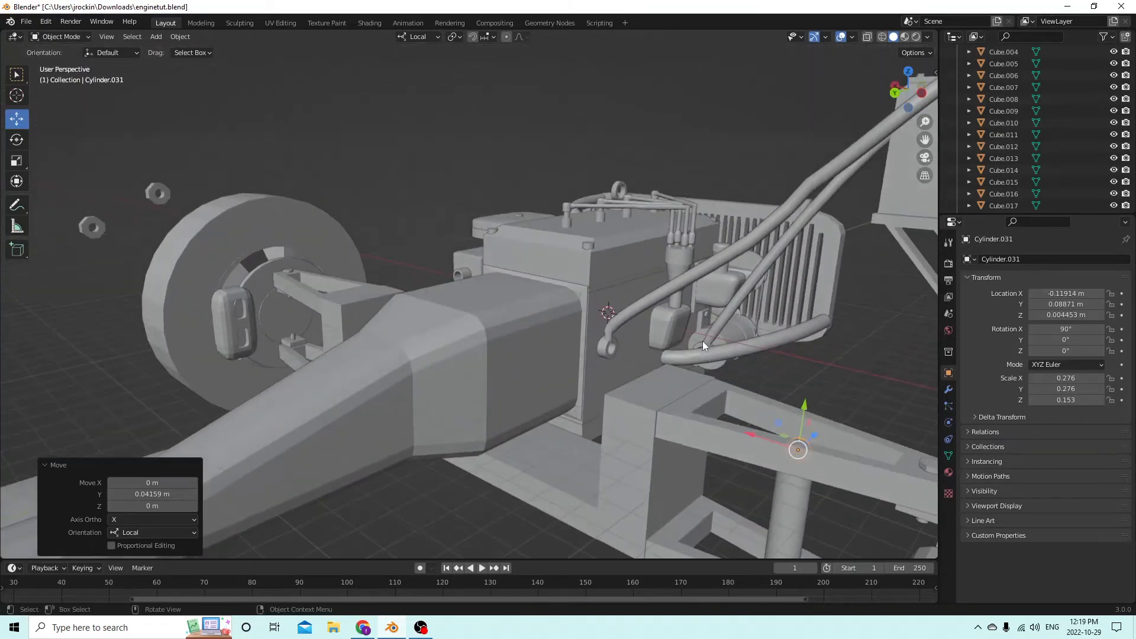
drag(925, 140, 729, 264)
middle_drag(728, 264, 751, 217)
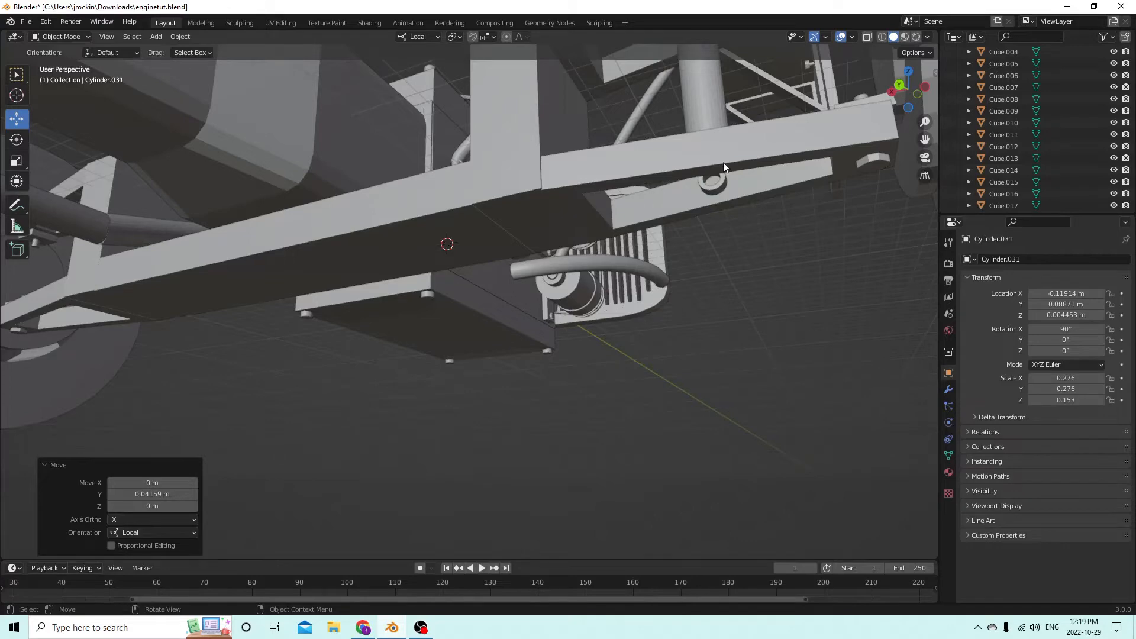
middle_drag(750, 218, 719, 211)
- Duplicate the strut cylinder in place and lower the copy about 0.009 m along its local Z
click(723, 375)
key(KP_Decimal)
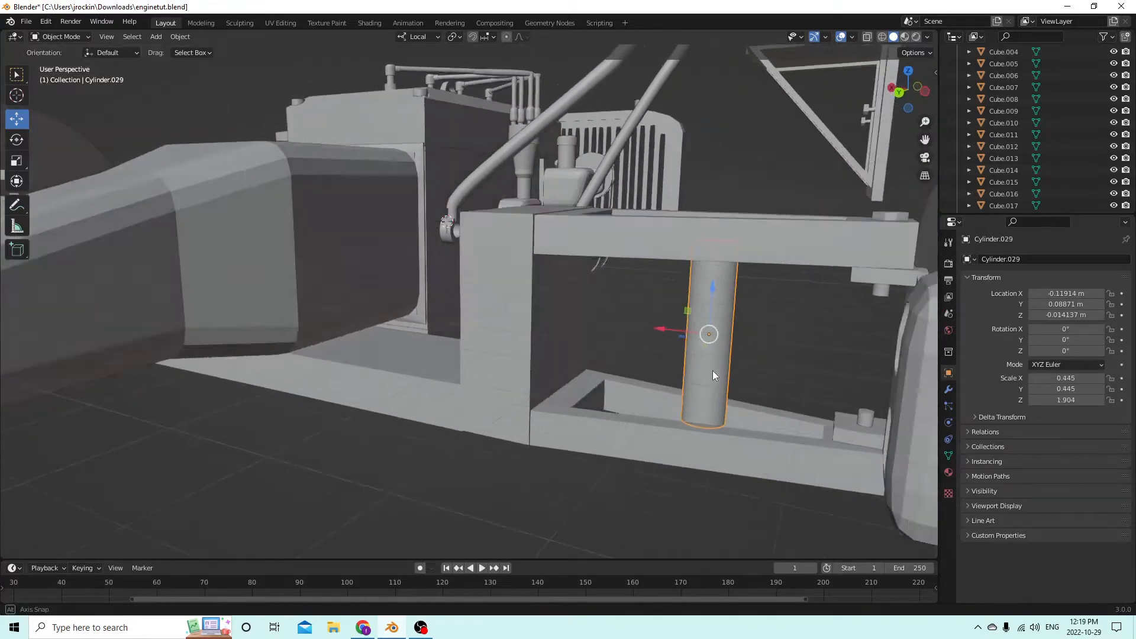
key(shift+d)
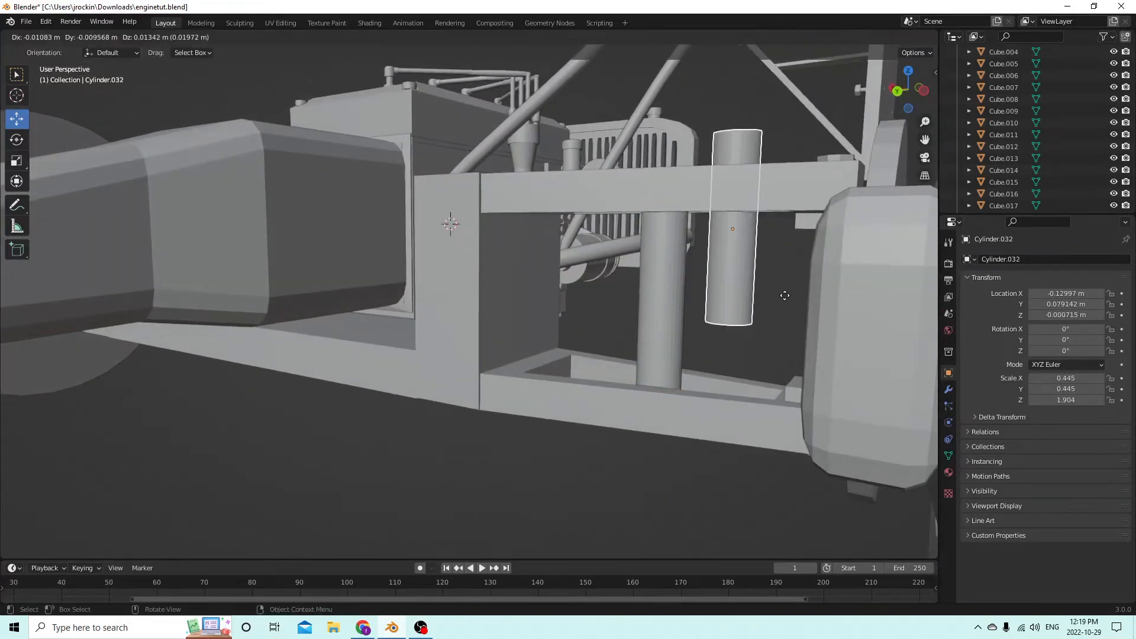
right_click(786, 300)
middle_drag(786, 299, 811, 308)
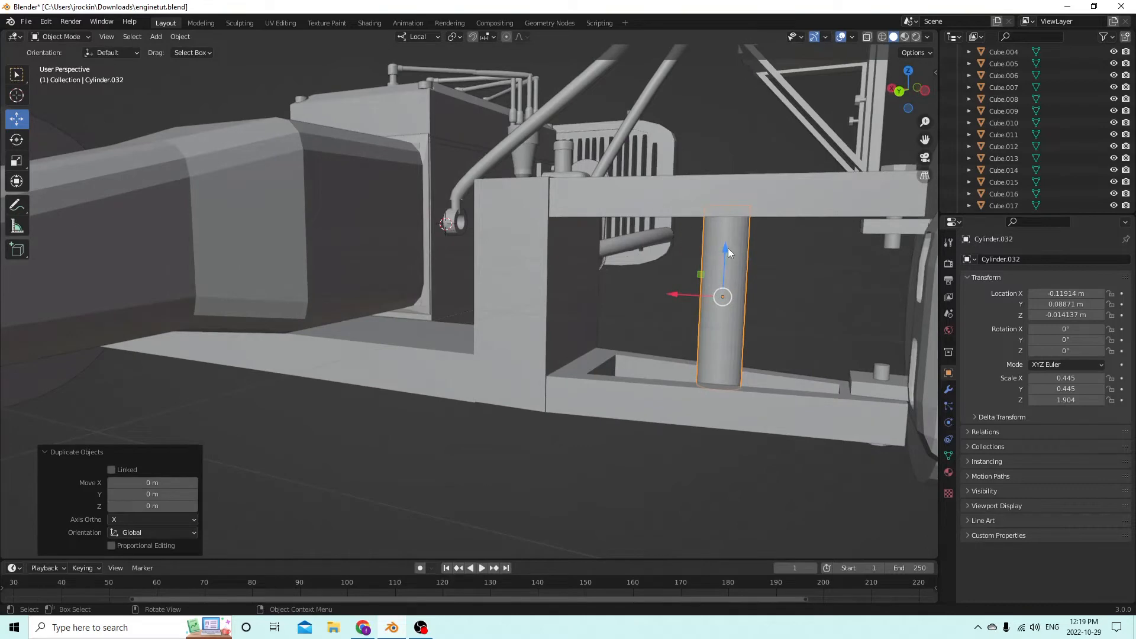
drag(725, 247, 725, 262)
middle_drag(724, 261, 719, 268)
- Duplicate the lowered cylinder again and move the new copy about 0.044 m down, below the lower suspension arm
key(shift+d)
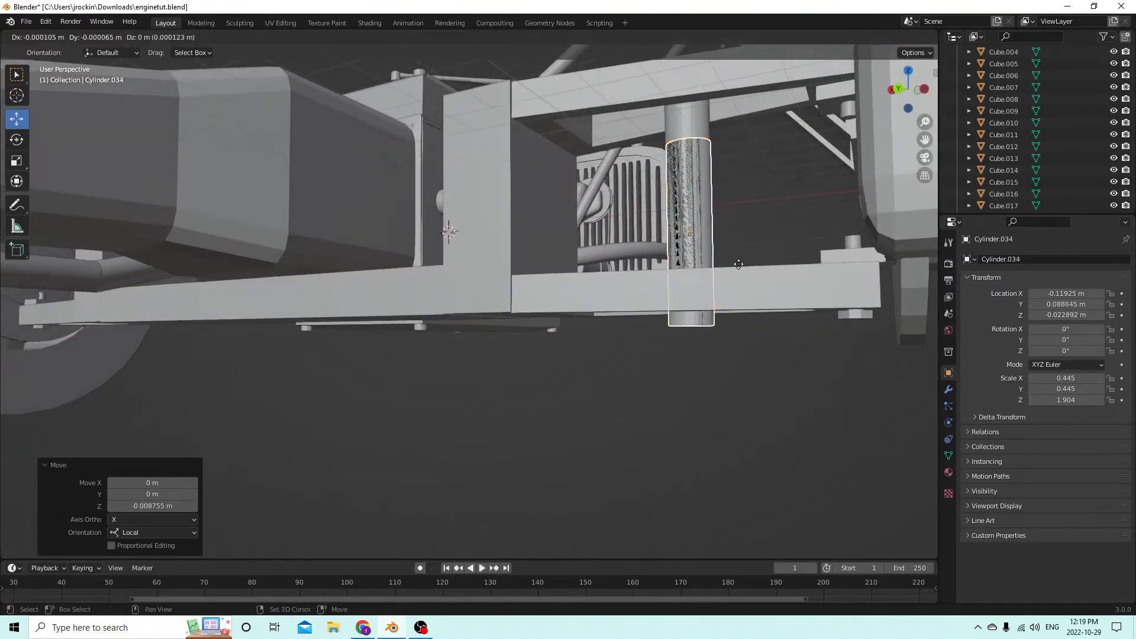
right_click(770, 243)
drag(690, 193, 729, 388)
middle_drag(729, 388, 736, 358)
- Scale the lowered cylinder inside the strut uniformly by 0.89 and raise it about 0.0036 m along local Z
click(728, 214)
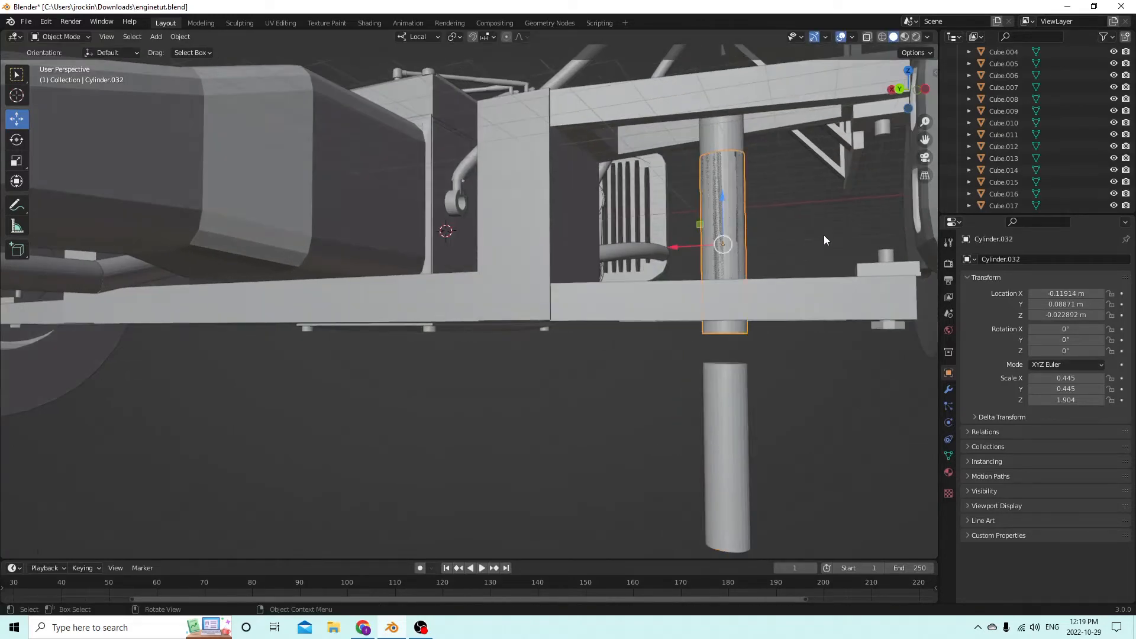
key(s)
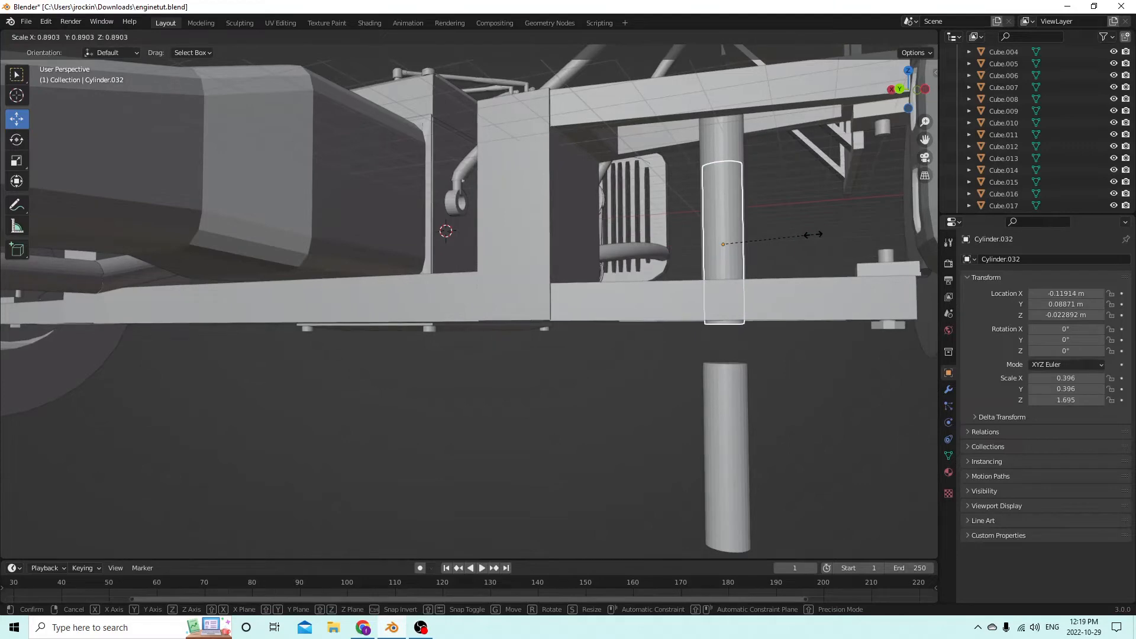
click(805, 238)
middle_drag(805, 238, 697, 267)
key(g)
key(z)
key(z)
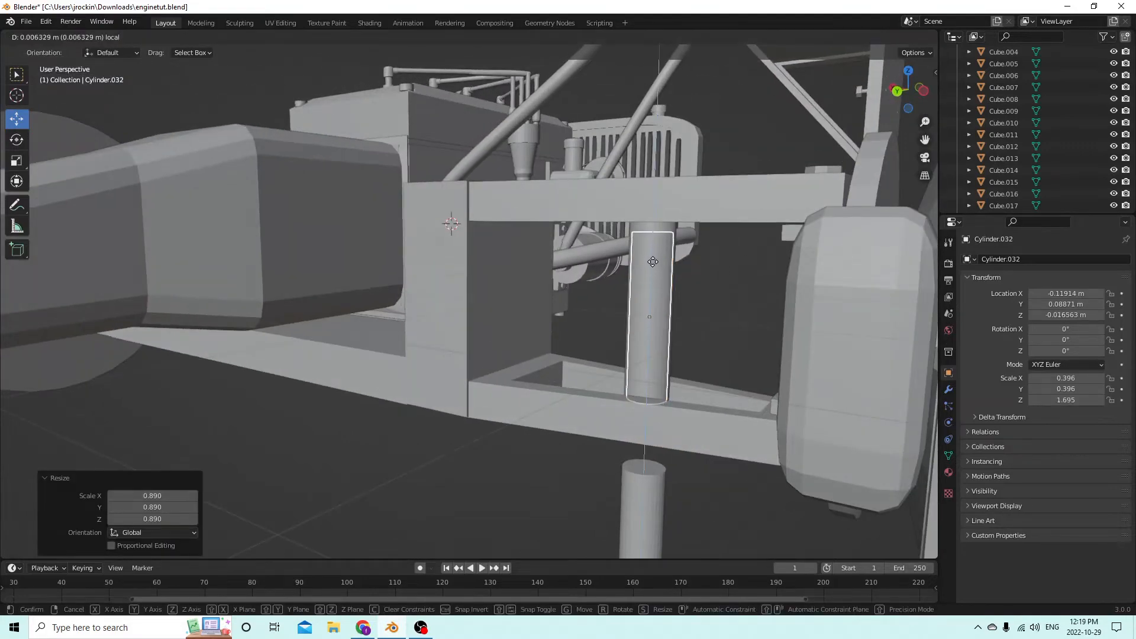
click(653, 270)
middle_drag(654, 270, 662, 244)
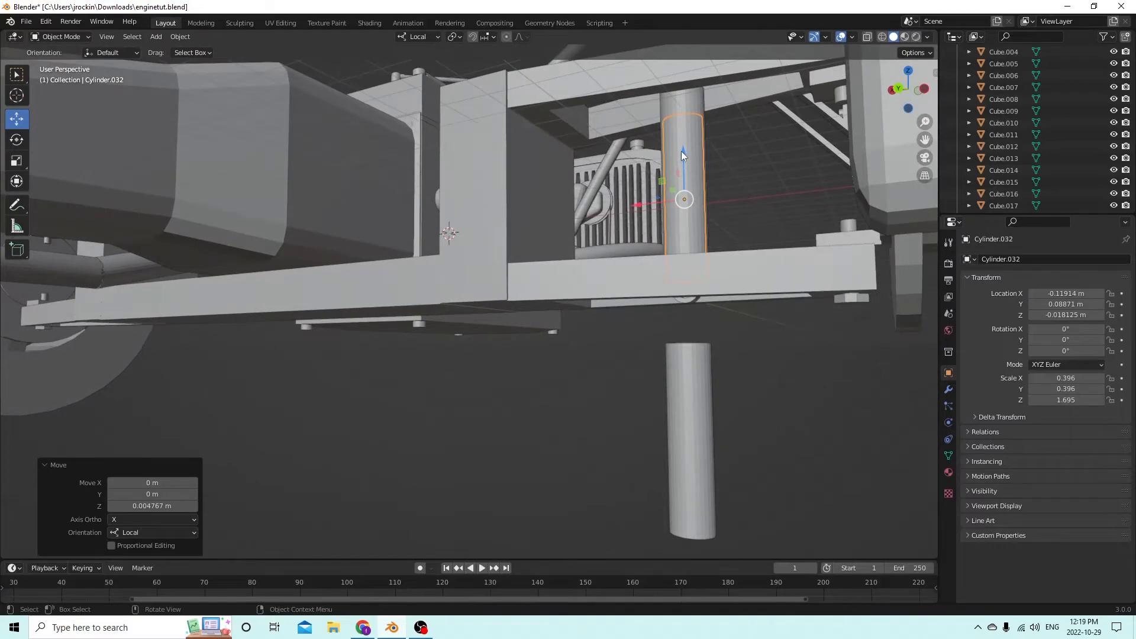
drag(682, 155, 683, 159)
middle_drag(683, 158, 687, 194)
- Shorten the outer strut cylinder by 0.838 along its local Z and raise it about 0.001 m
click(694, 201)
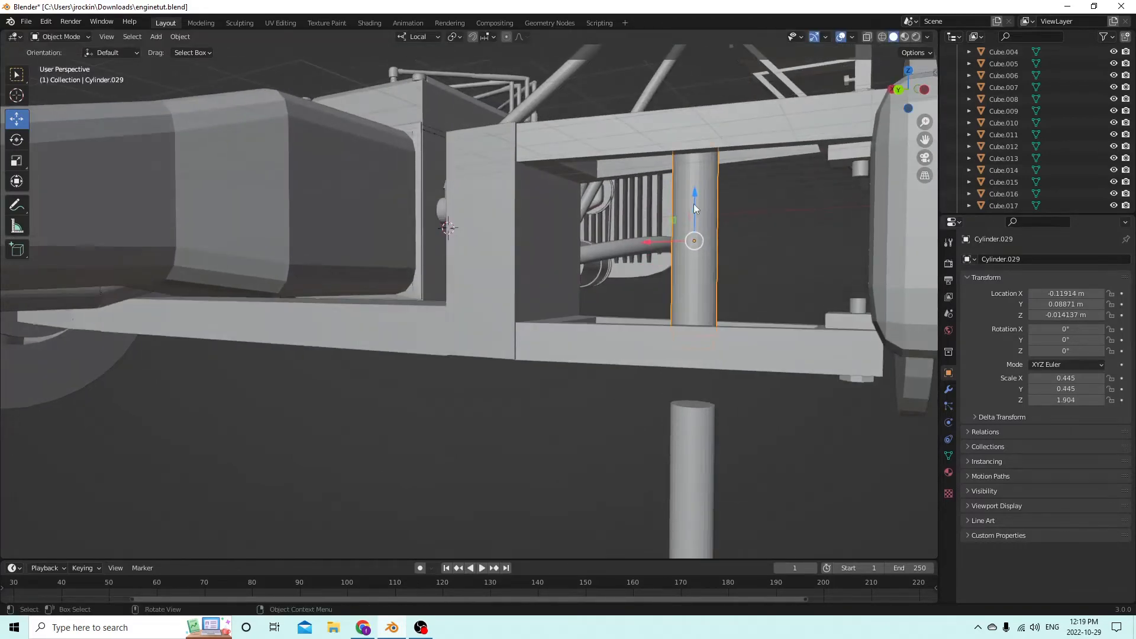
click(18, 165)
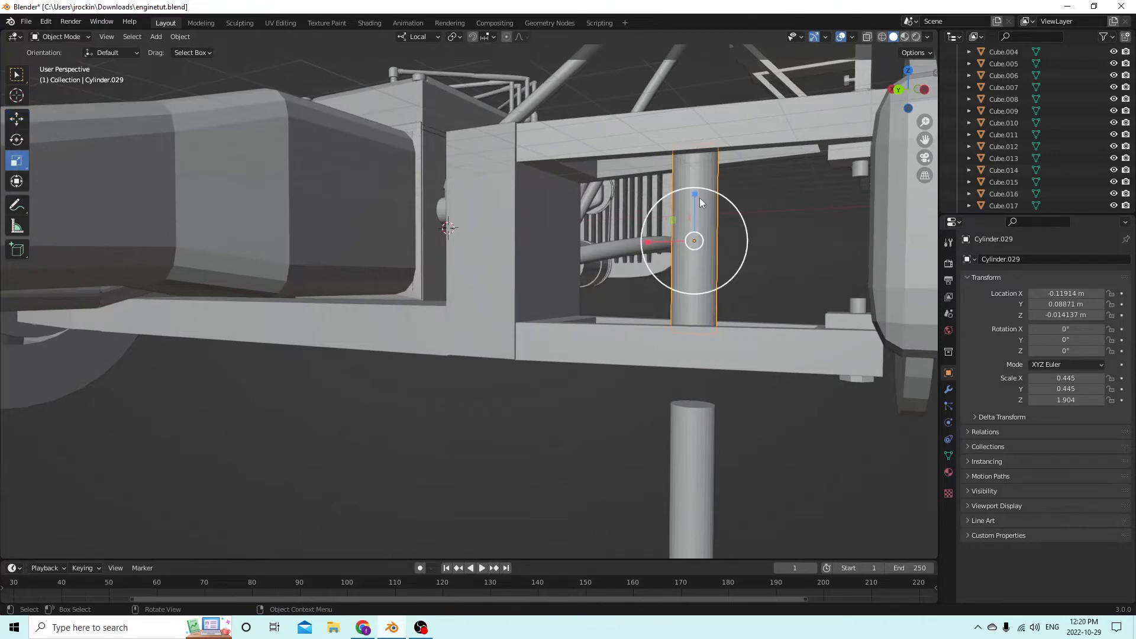
drag(698, 195, 697, 208)
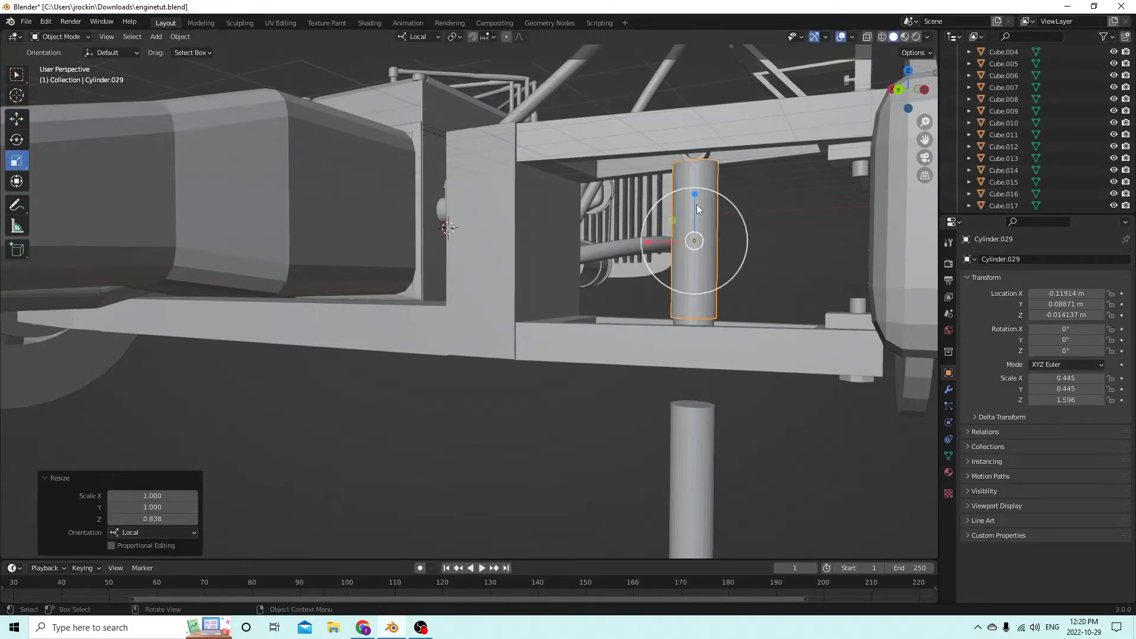
click(13, 119)
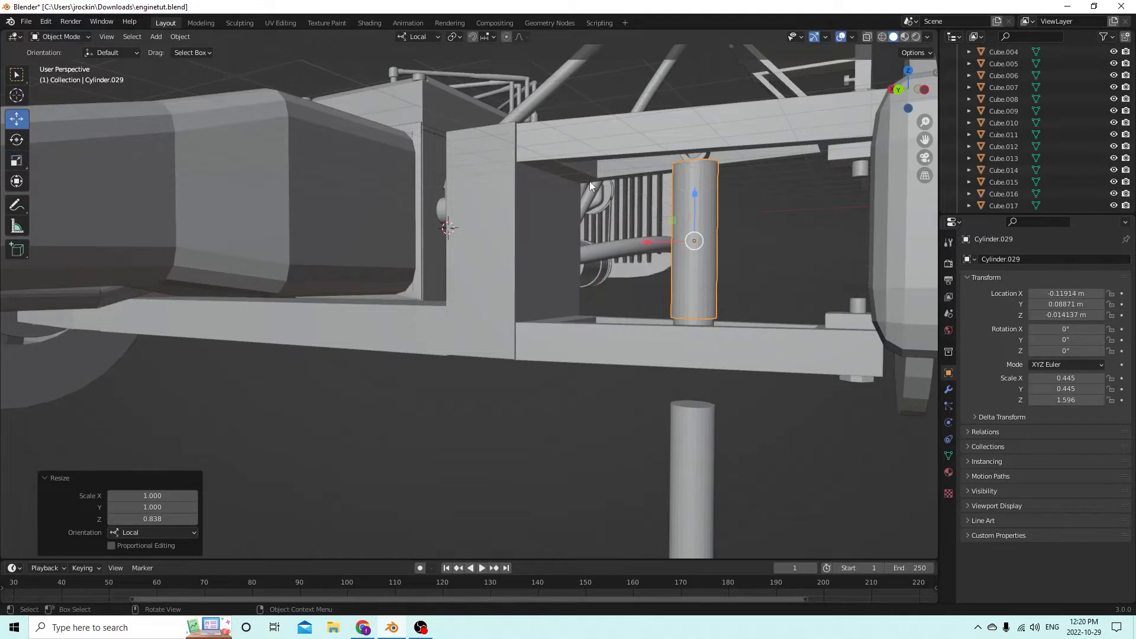
drag(697, 190, 696, 186)
middle_drag(695, 187, 737, 186)
- Replace the spare cylinder below the arm with a copy of the narrower inner cylinder, placed about 0.039 m lower
click(744, 289)
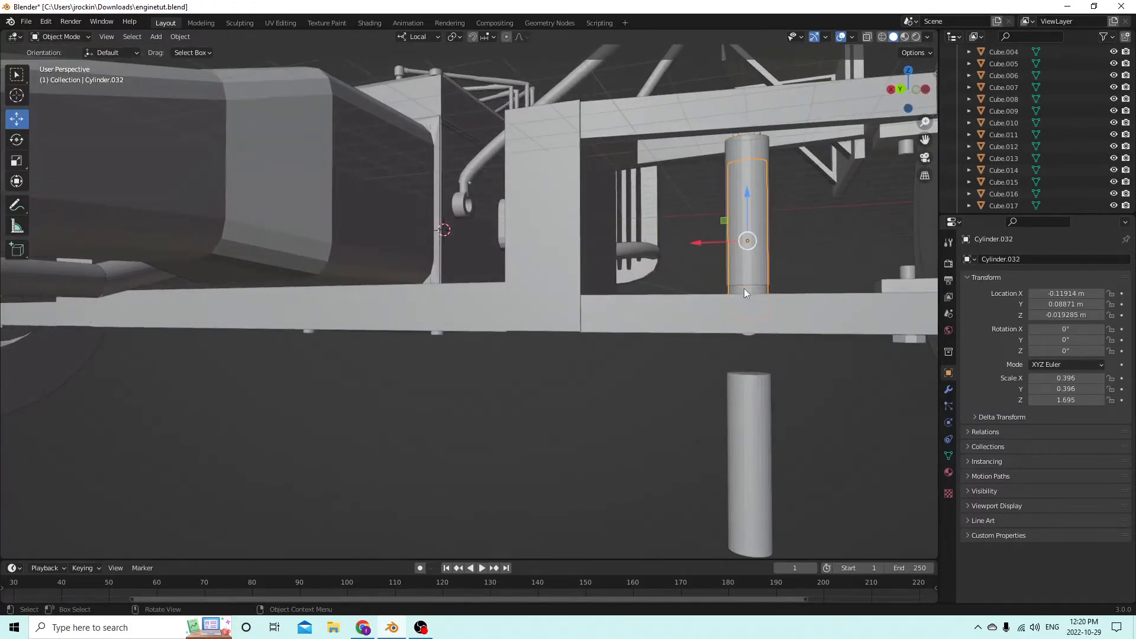
scroll(738, 299, down, 2)
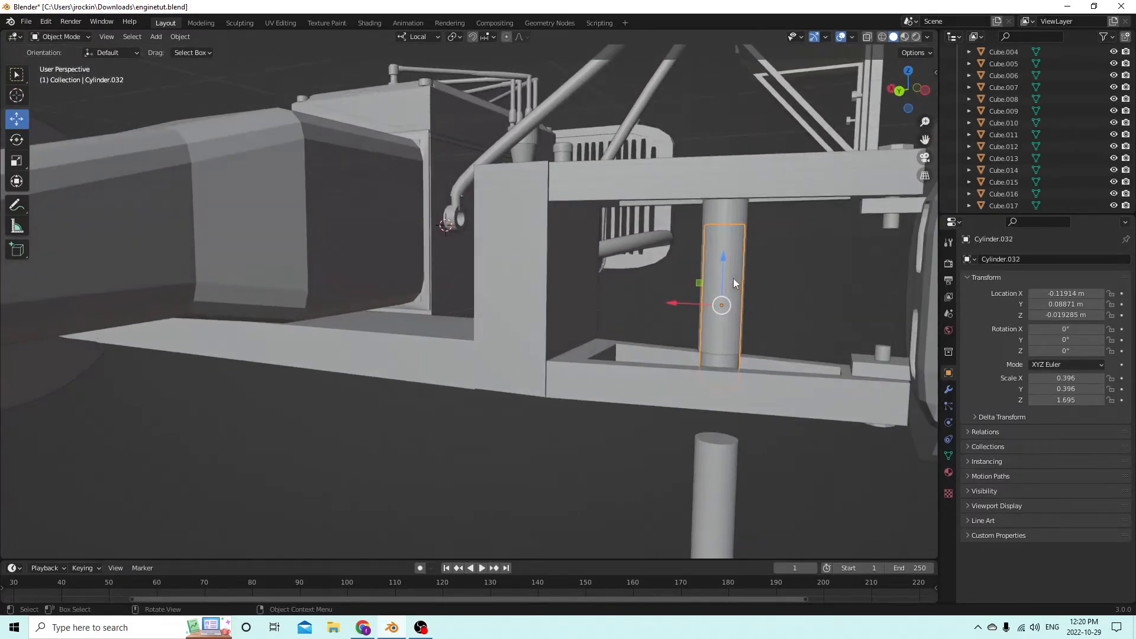
click(727, 499)
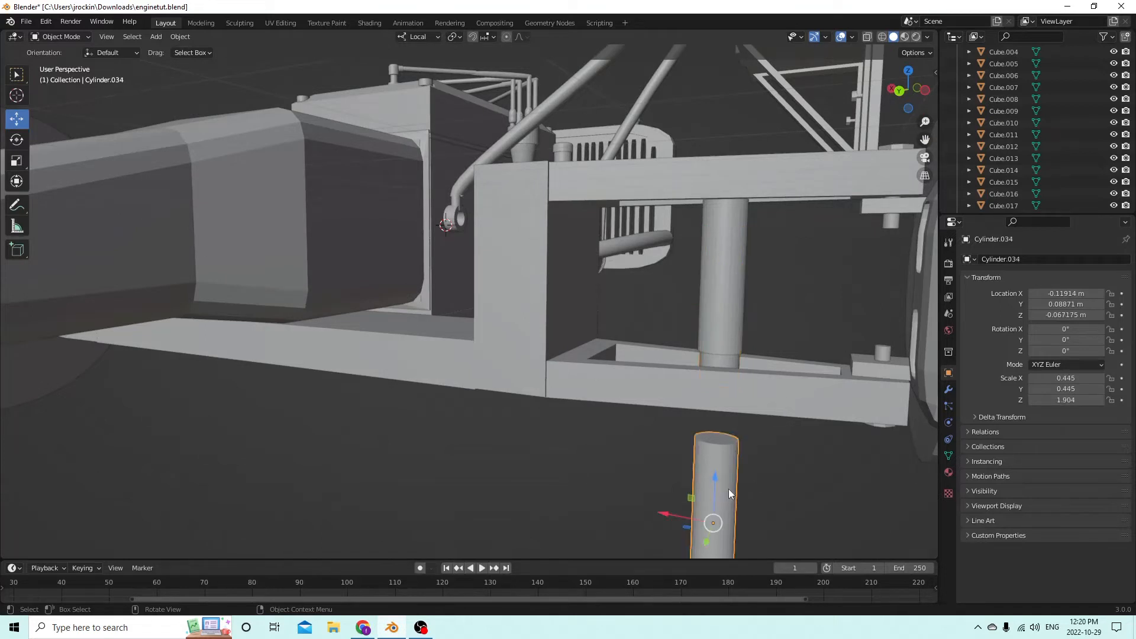
key(Delete)
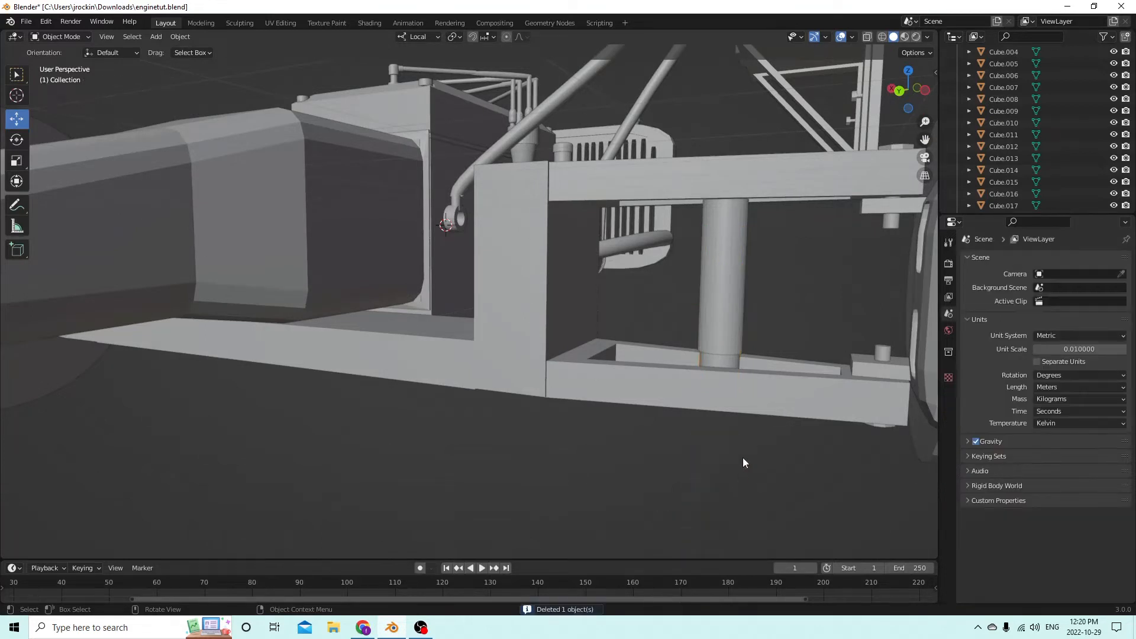
click(733, 348)
key(shift+d)
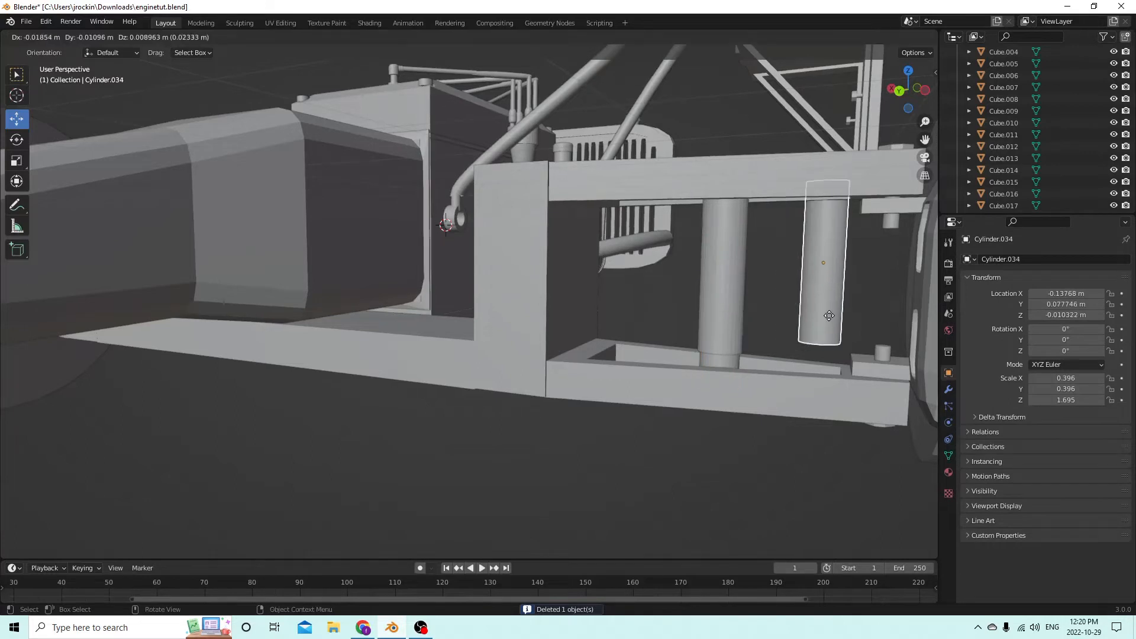
key(Escape)
drag(719, 262, 713, 409)
middle_drag(713, 408, 705, 413)
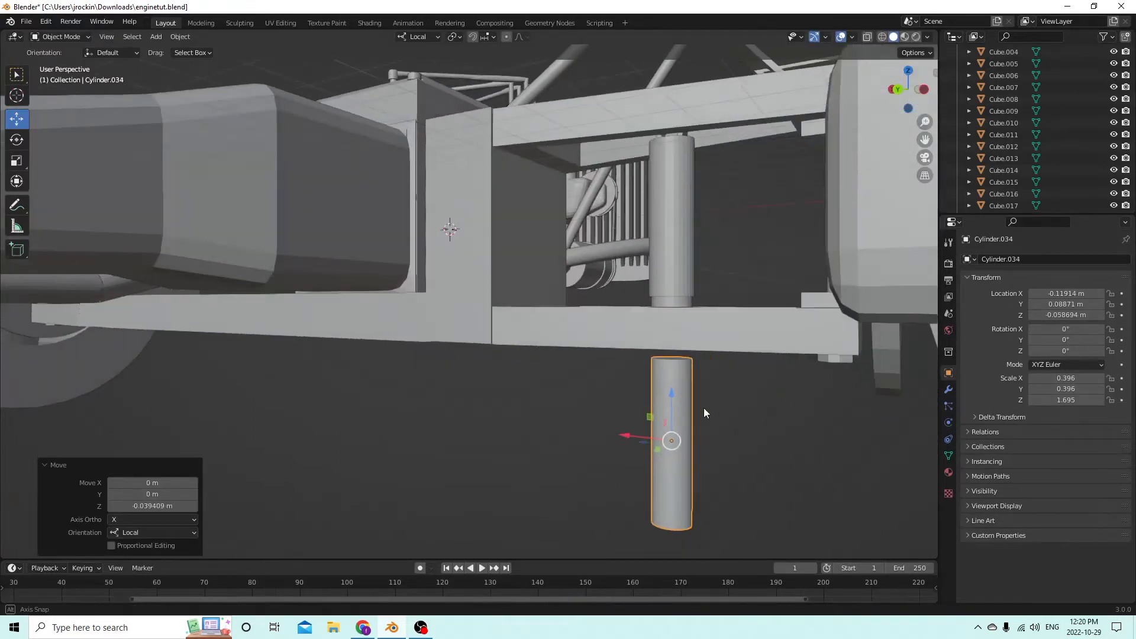
- Subtract the narrower inner cylinder from the outer strut cylinder with Auto Boolean Difference
click(663, 298)
click(677, 303)
shift+click(673, 250)
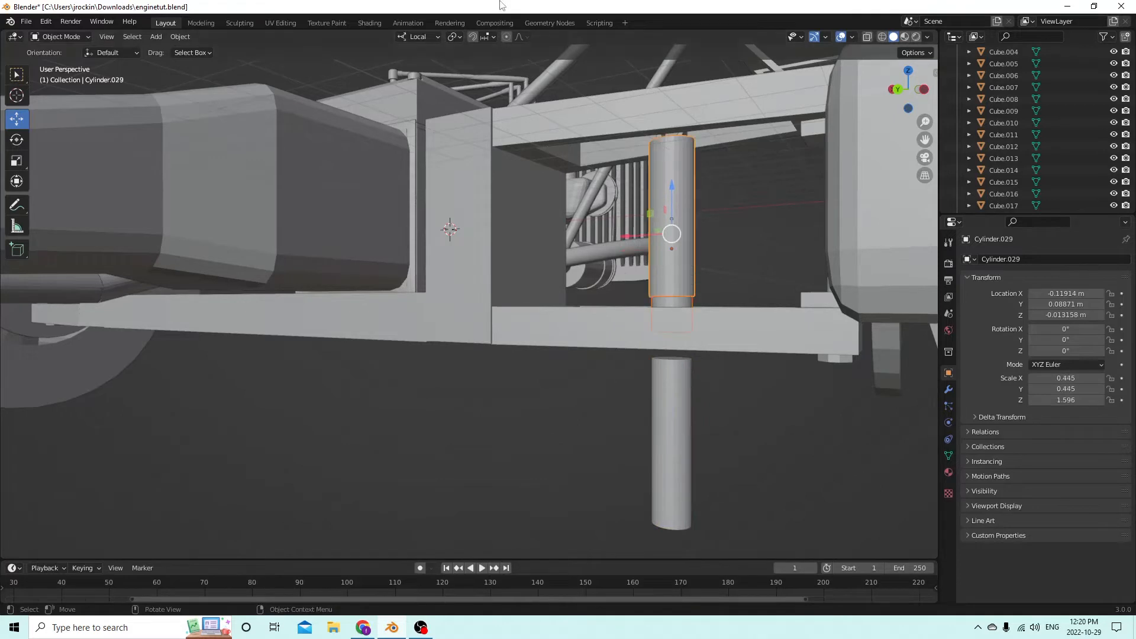
click(180, 36)
mouse_move(216, 437)
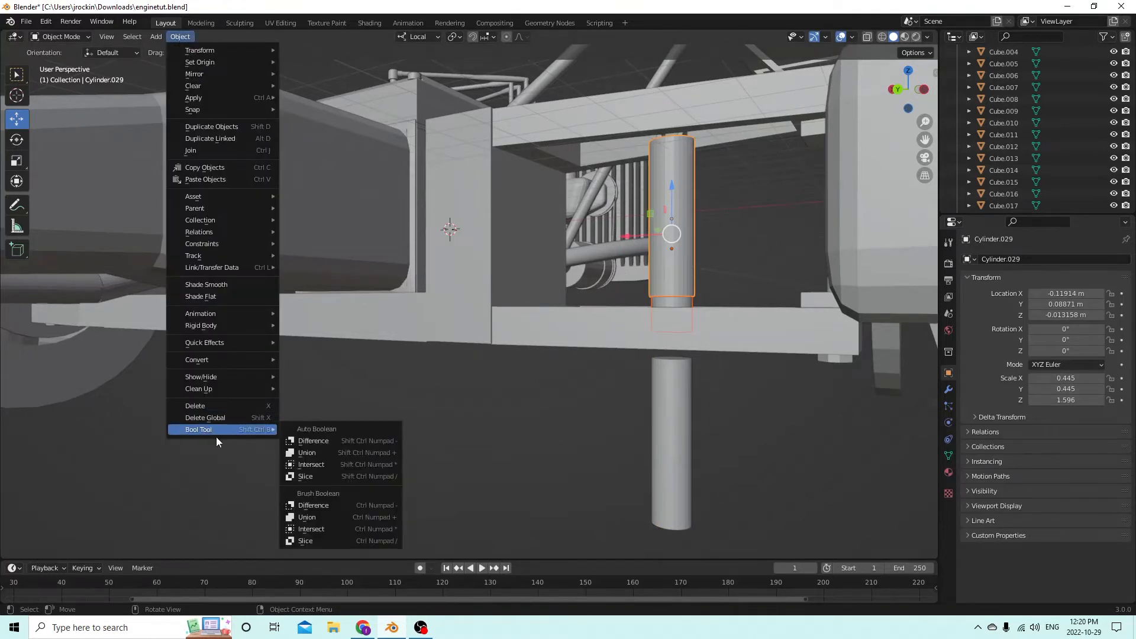
click(311, 443)
- Move the remaining narrow cylinder about 0.043 m up along local Z into the hollow strut
click(680, 431)
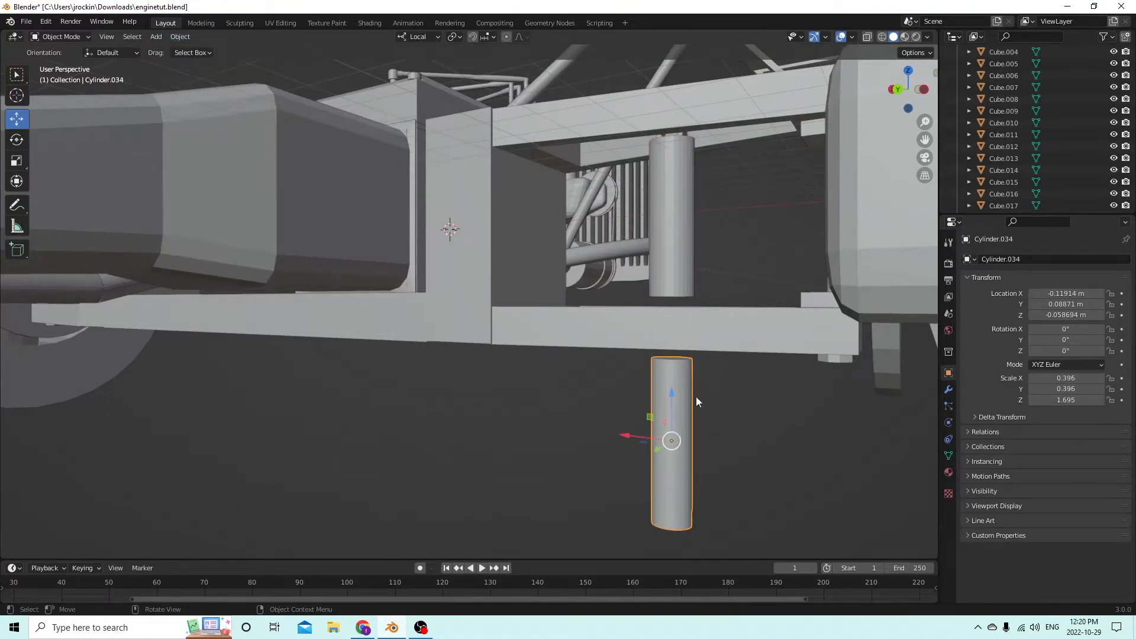
drag(675, 396, 679, 222)
middle_drag(678, 222, 716, 290)
scroll(732, 296, up, 2)
drag(797, 275, 802, 218)
middle_drag(802, 218, 764, 191)
middle_drag(625, 217, 667, 240)
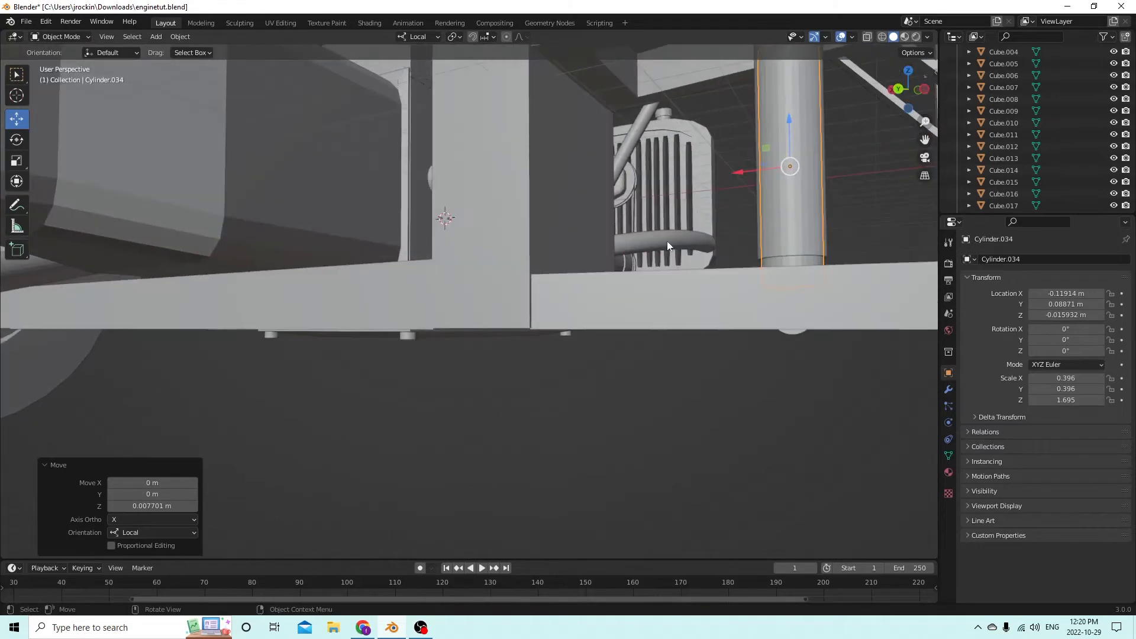
- Lower the narrow inner cylinder slightly within the hollow strut and select the small ring at its lower end
click(780, 267)
click(782, 255)
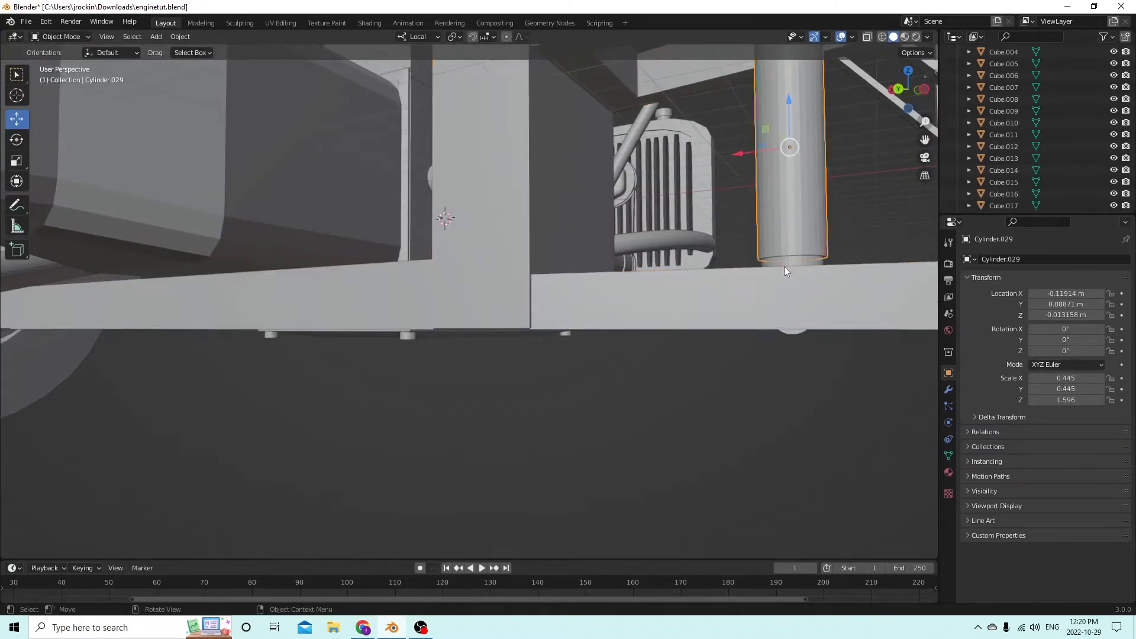
click(784, 267)
click(781, 269)
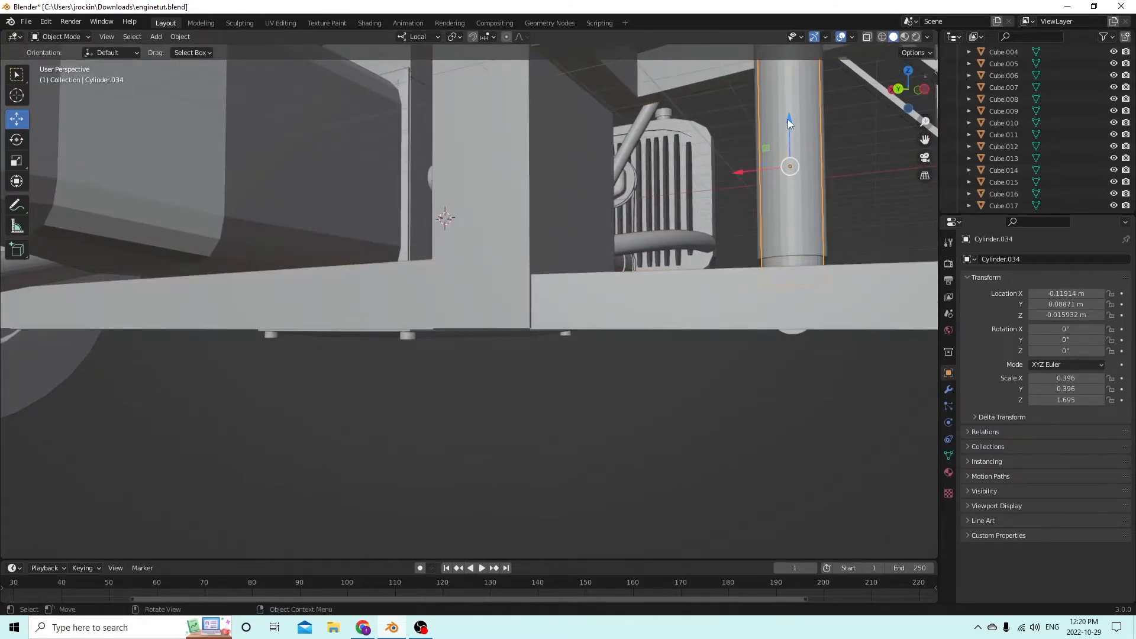
drag(788, 121, 788, 134)
middle_drag(789, 133, 758, 185)
click(737, 131)
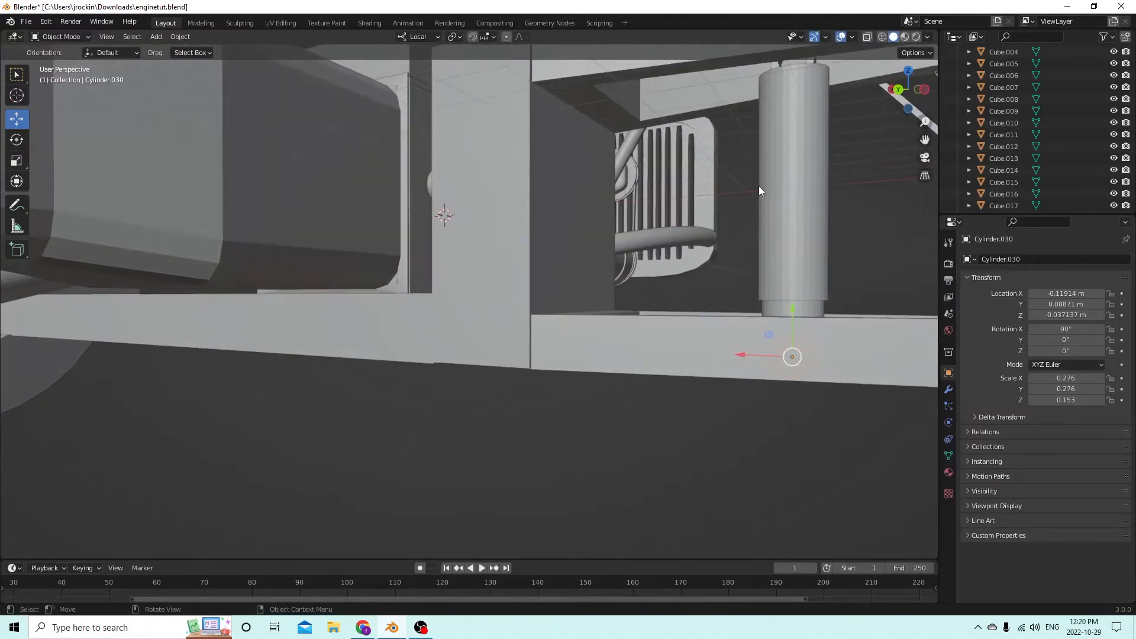
- Fine-tune the height of the small mounting ring at the strut's lower end to a Z location of about -0.0374 m
drag(794, 313, 794, 316)
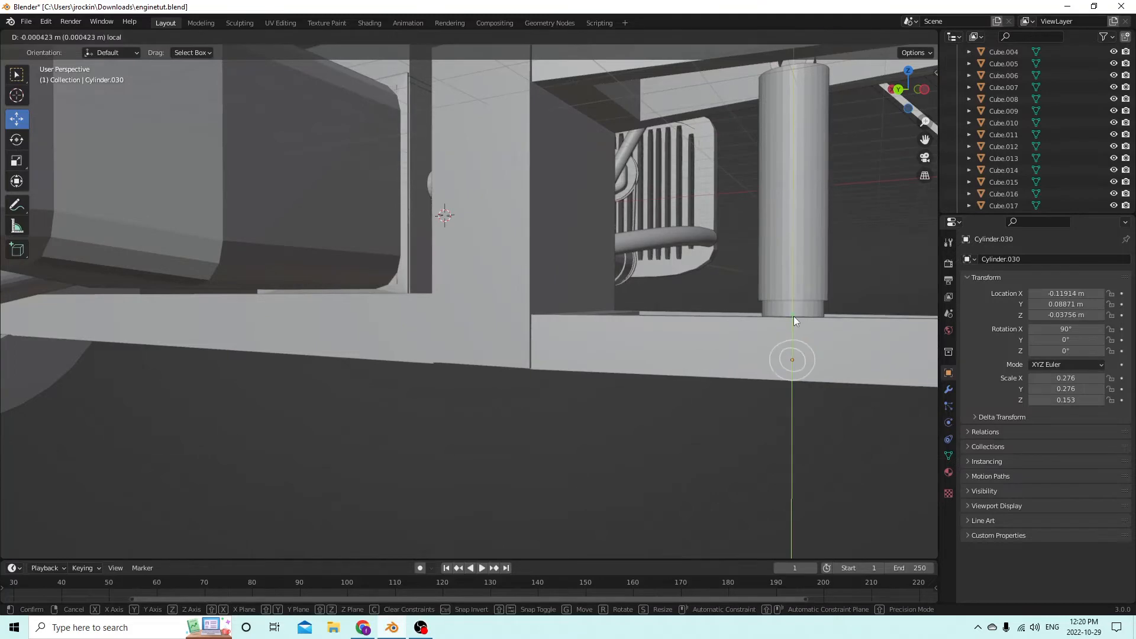
middle_drag(794, 316, 763, 364)
click(715, 401)
middle_drag(724, 307, 574, 369)
shift+click(541, 405)
middle_drag(541, 405, 577, 387)
drag(752, 301, 757, 269)
middle_drag(756, 269, 703, 199)
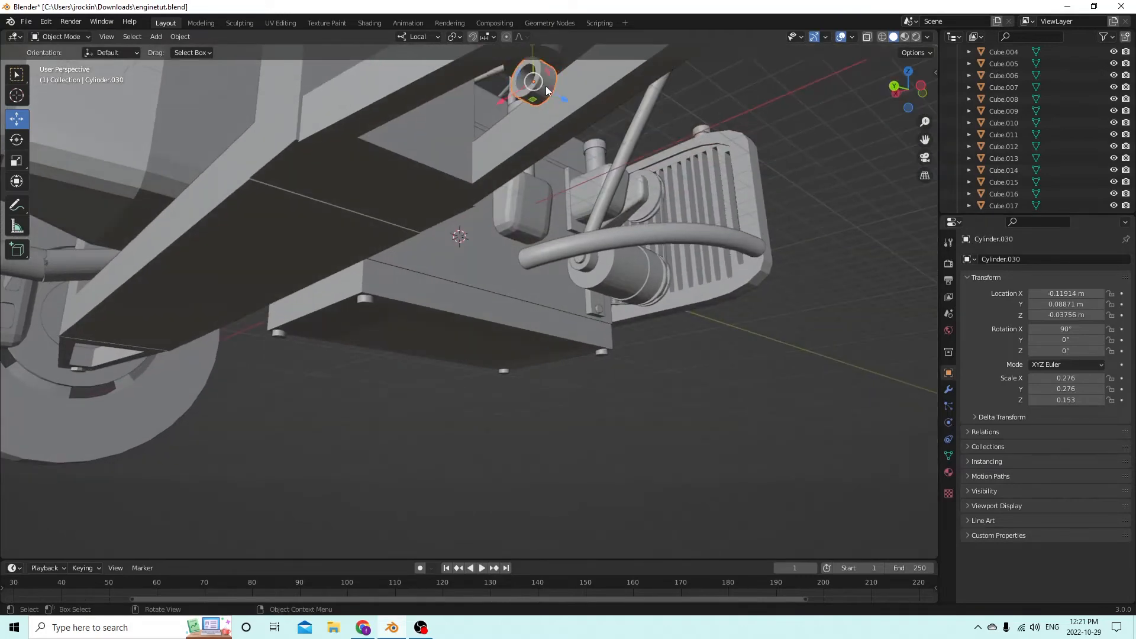
middle_drag(546, 87, 549, 89)
drag(560, 75, 558, 70)
middle_drag(558, 70, 652, 241)
scroll(661, 232, down, 3)
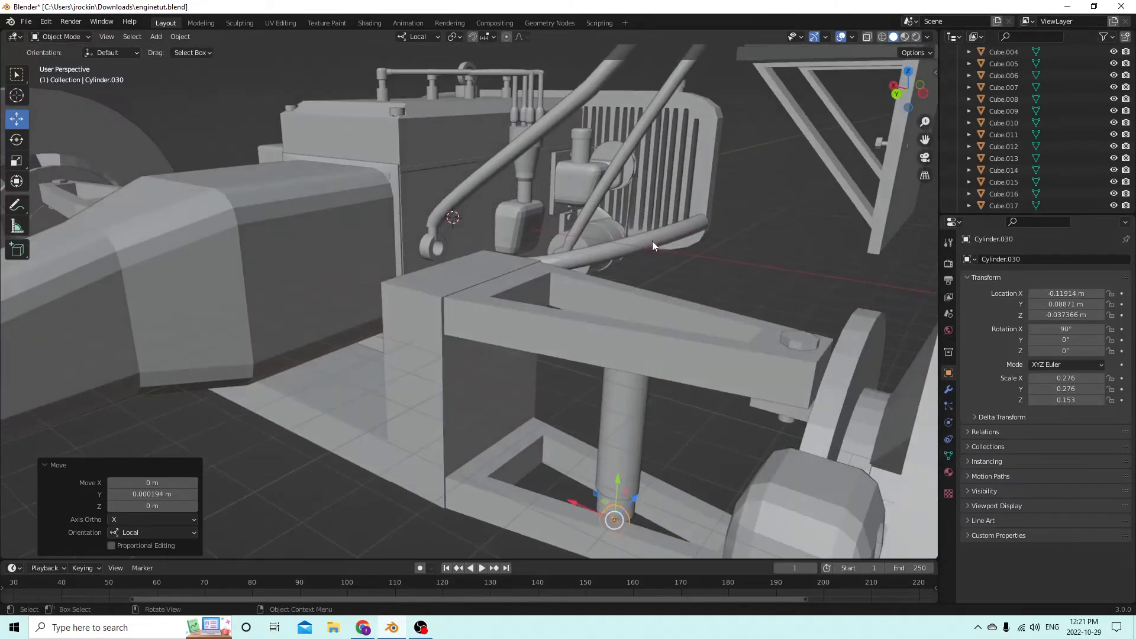
- Select the outer tube, inner cylinder and both mounting rings of the strut and join them into one object
click(623, 506)
mouse_move(629, 446)
middle_down()
mouse_move(630, 417)
mouse_move(632, 427)
middle_up()
middle_drag(638, 401, 678, 417)
scroll(677, 413, up, 8)
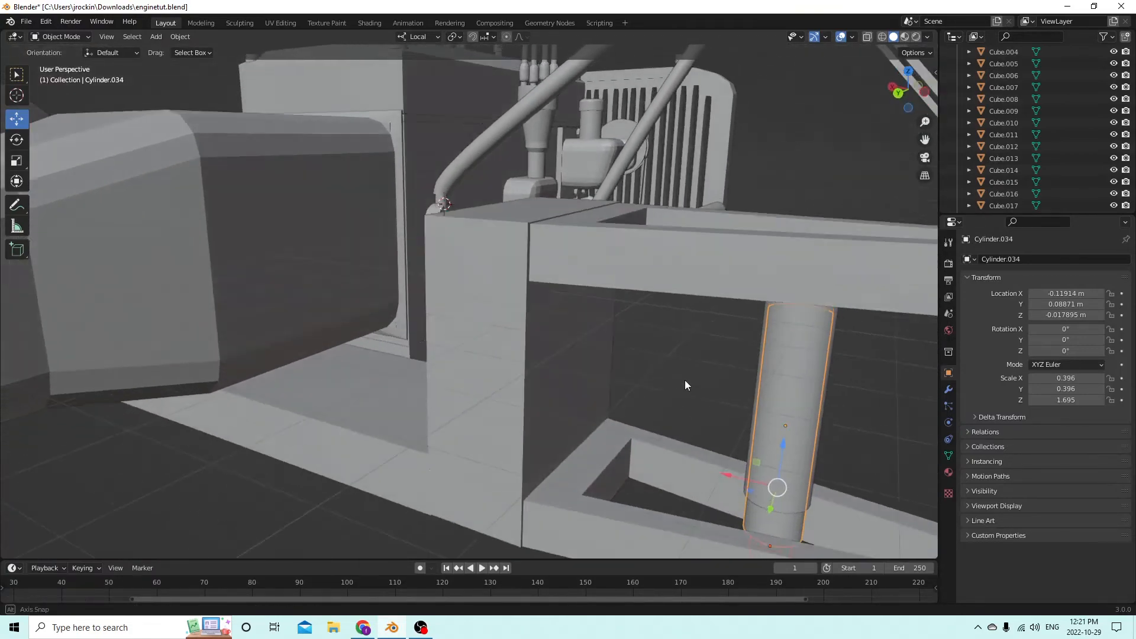
middle_drag(686, 385, 671, 345)
click(662, 161)
middle_drag(663, 162, 659, 205)
click(574, 492)
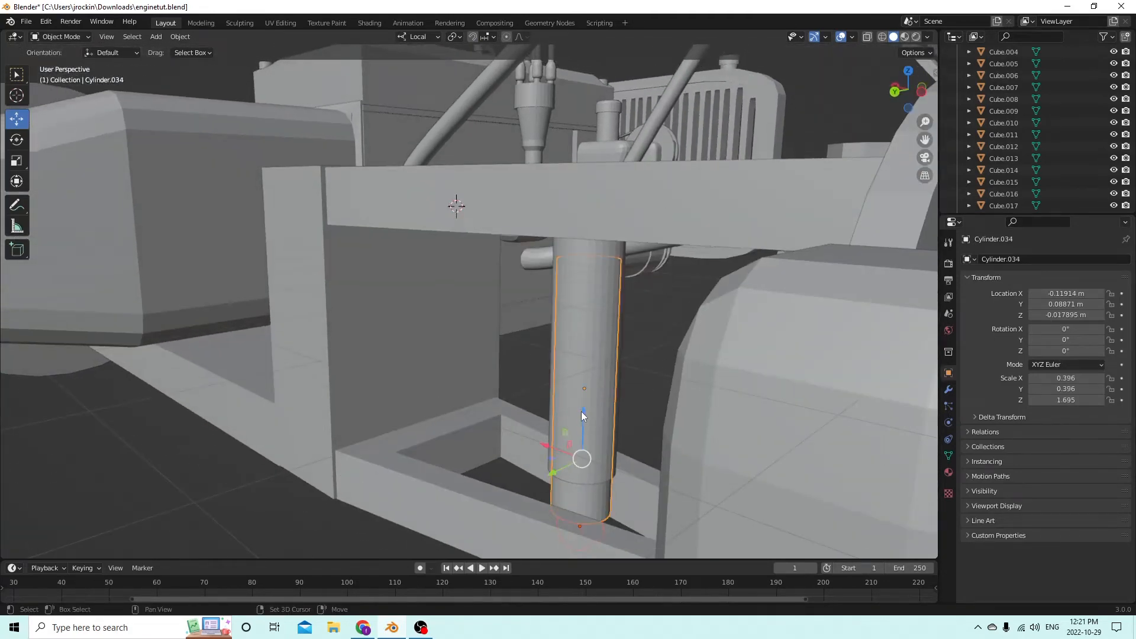
middle_drag(574, 492, 625, 295)
click(680, 212)
middle_drag(680, 215, 559, 492)
click(726, 260)
click(718, 242)
click(511, 535)
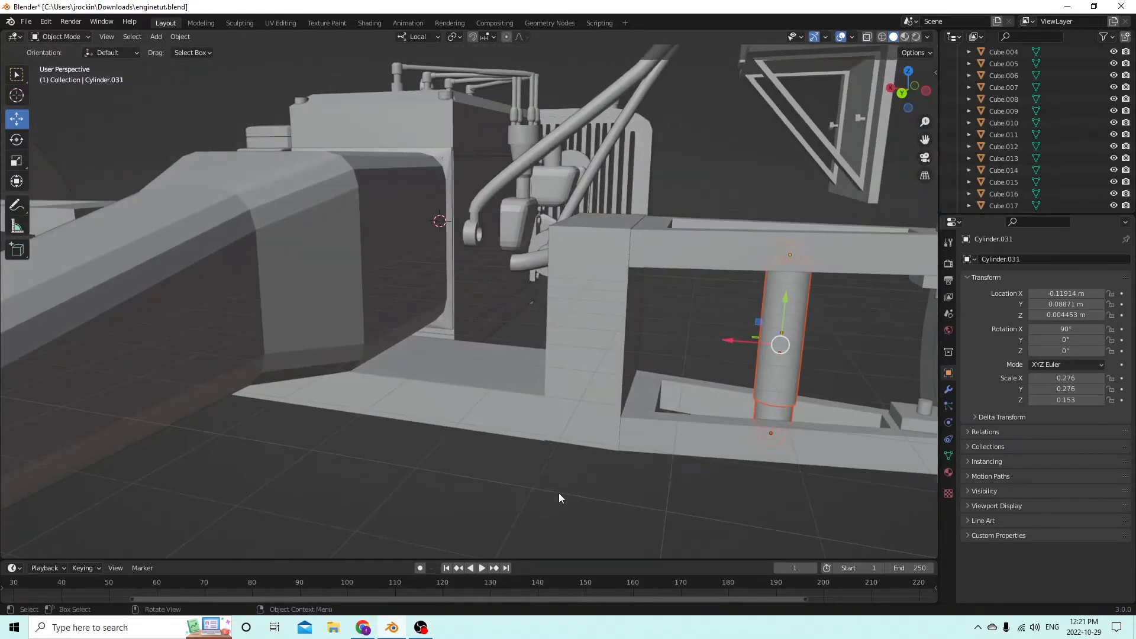
key(ctrl+j)
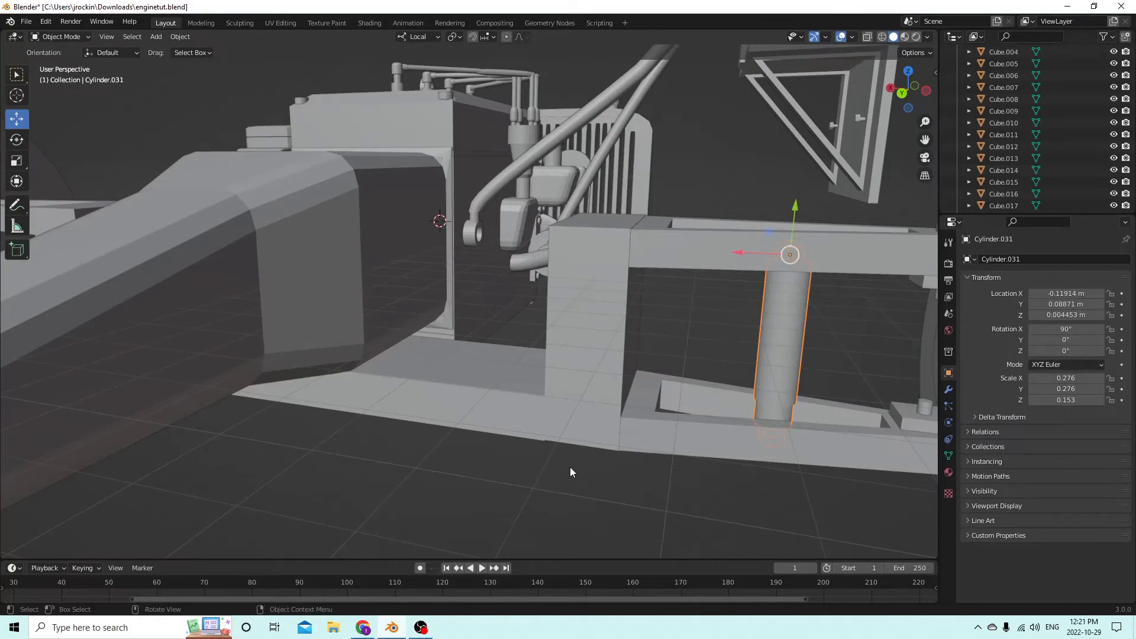
- Raise the joined strut about 0.049 m along its local Y axis, clear of the suspension arms
drag(789, 204, 806, 40)
click(810, 549)
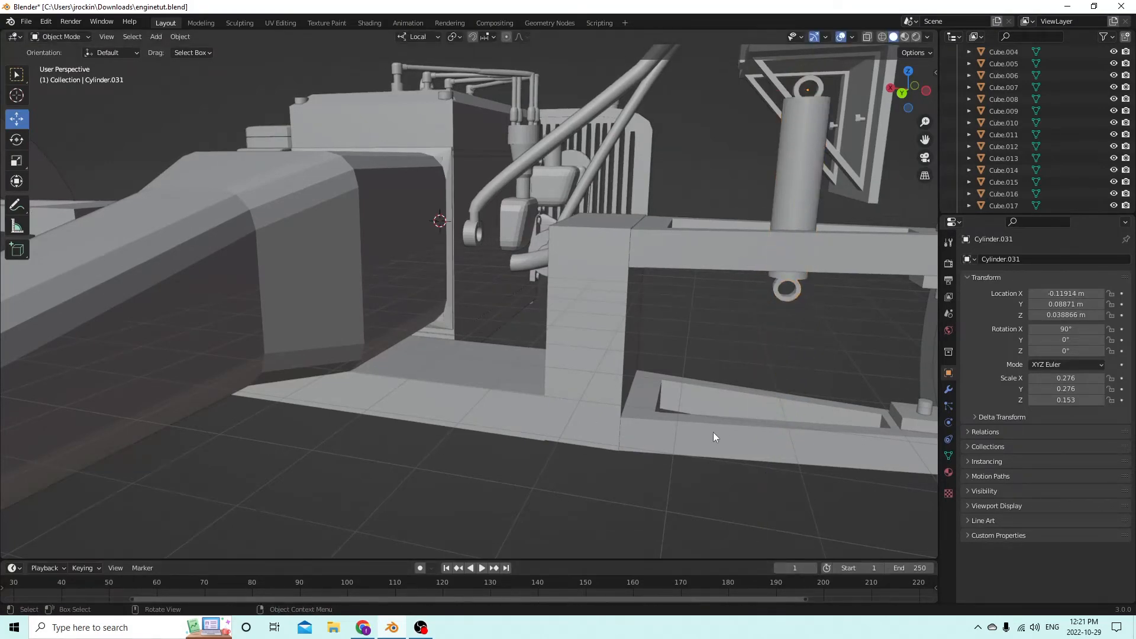
middle_drag(713, 436, 628, 363)
middle_drag(615, 314, 659, 265)
scroll(697, 218, up, 2)
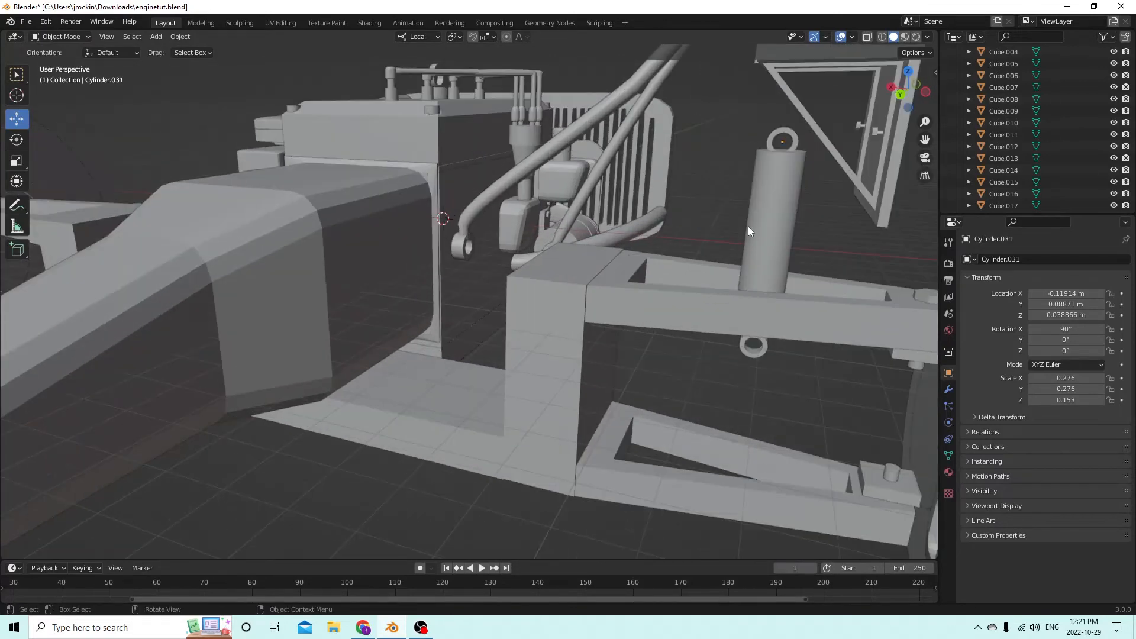
click(773, 216)
drag(810, 104, 812, 29)
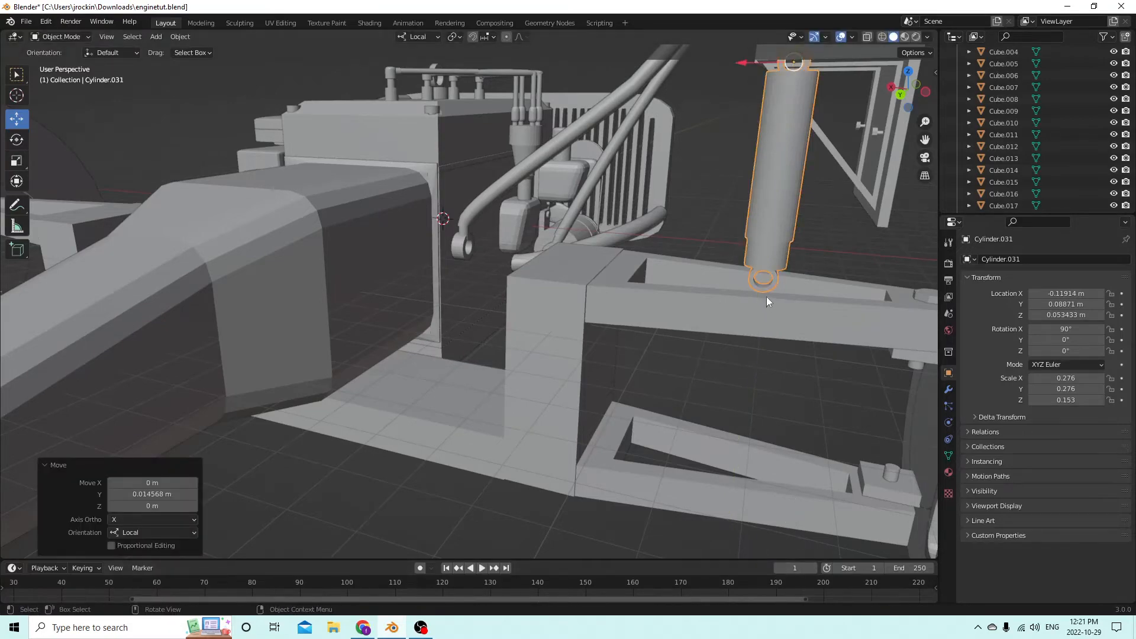
middle_drag(766, 297, 755, 251)
- In Edit Mode, select the strut's whole lower ring as linked geometry and move it slightly up toward the inner cylinder
key(Tab)
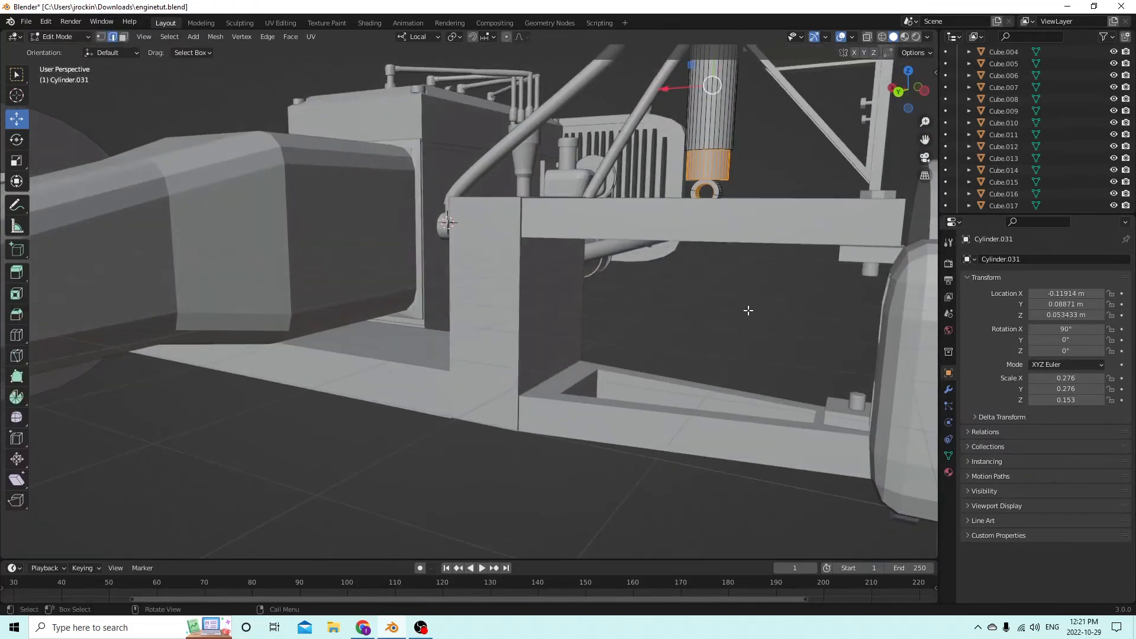
click(748, 310)
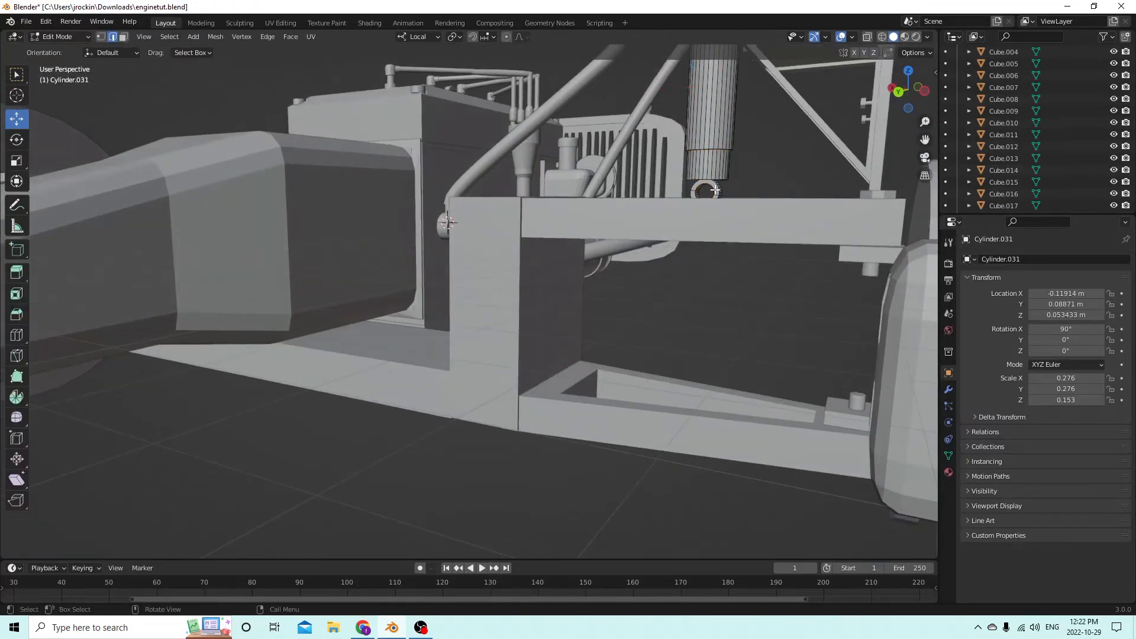
key(l)
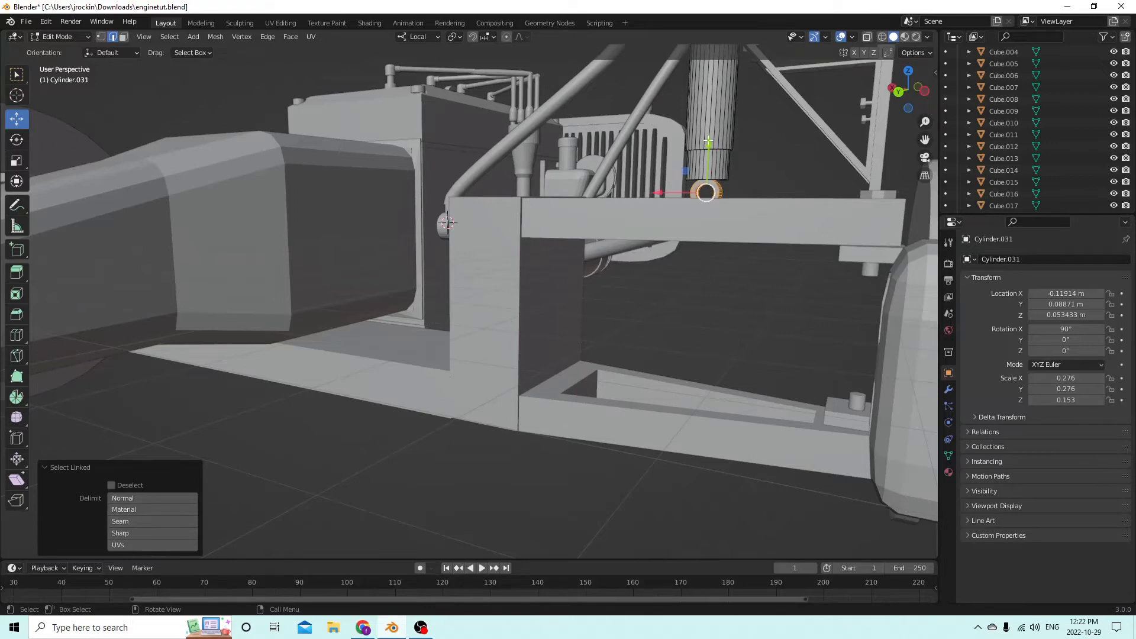
drag(708, 141, 708, 135)
middle_drag(708, 136, 708, 160)
- Select the strut's linked upper ring, raise it slightly along local Y, and return to Object Mode
alt+click(755, 170)
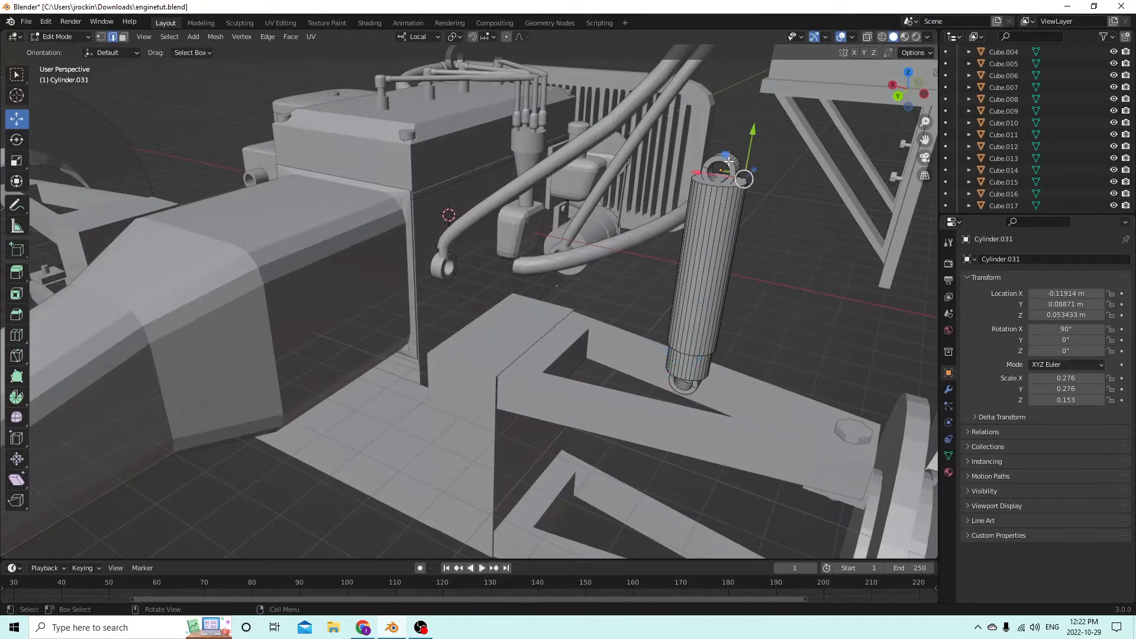
key(l)
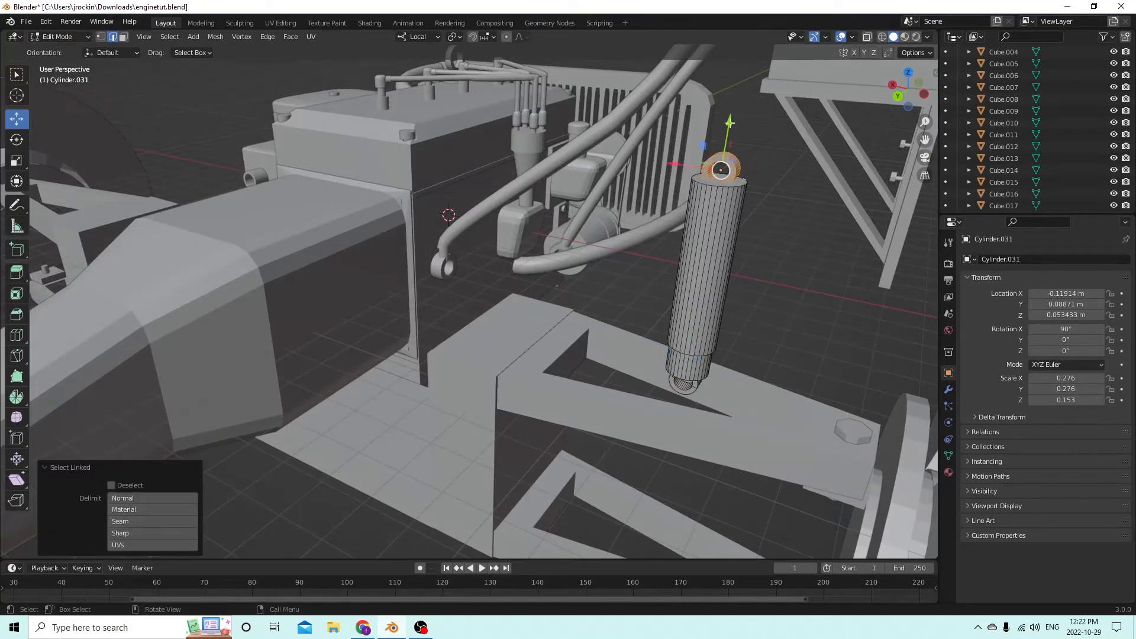
drag(729, 122, 730, 118)
click(776, 210)
middle_drag(776, 210, 782, 188)
key(Tab)
- Lower the strut about 0.048 m back between the suspension arms and slide it outward to X -0.13341 m
scroll(798, 262, down, 4)
middle_drag(798, 262, 822, 246)
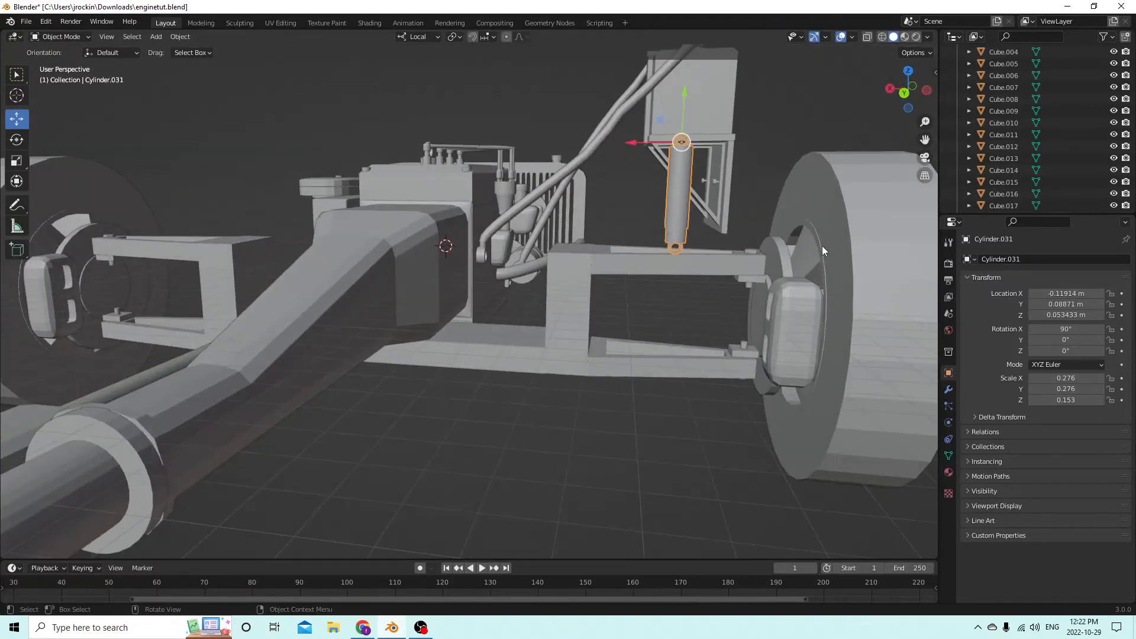
drag(683, 93, 705, 219)
middle_drag(705, 219, 709, 220)
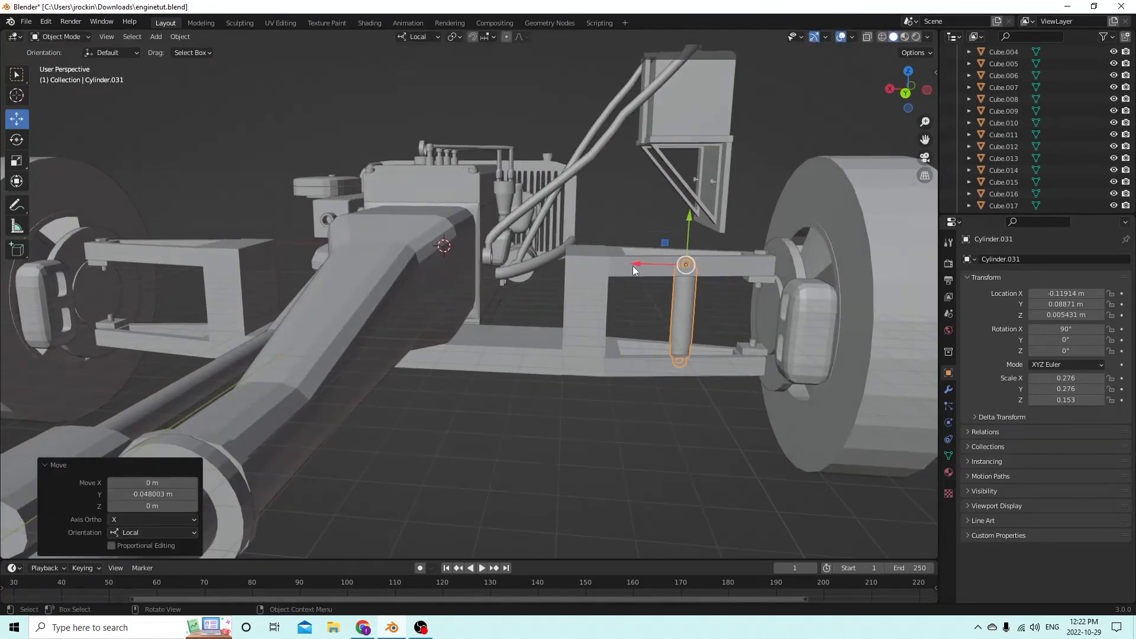
drag(634, 265, 674, 261)
middle_drag(674, 262, 687, 290)
- Duplicate the strut in place and set the copy's X location to 0.13341 m for the opposite suspension arms
key(shift+d)
right_click(747, 259)
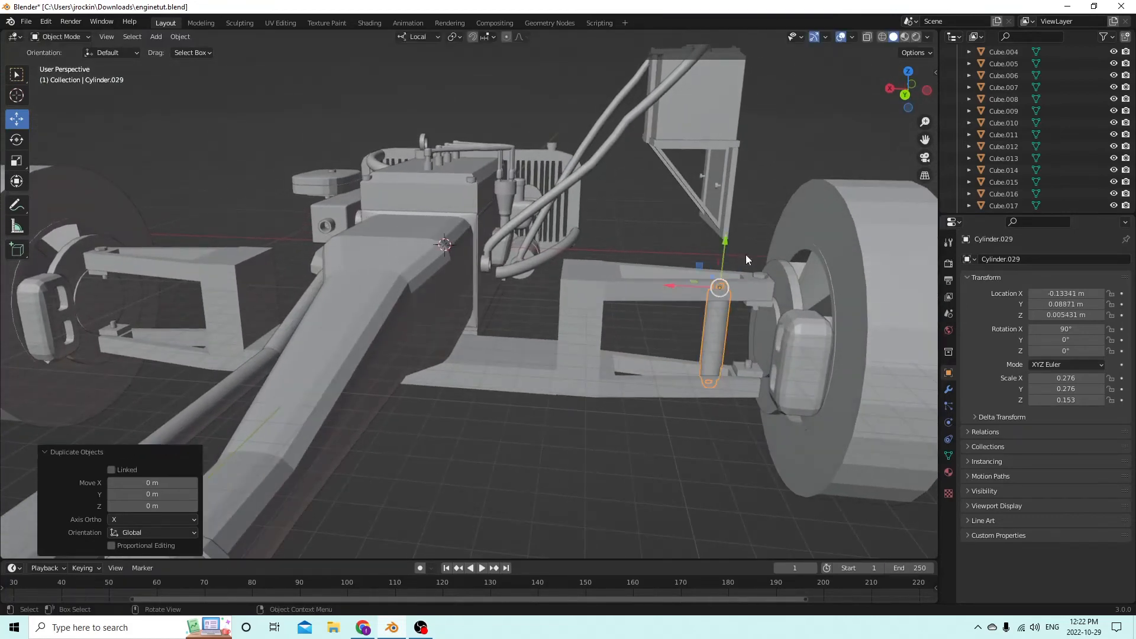
click(1051, 294)
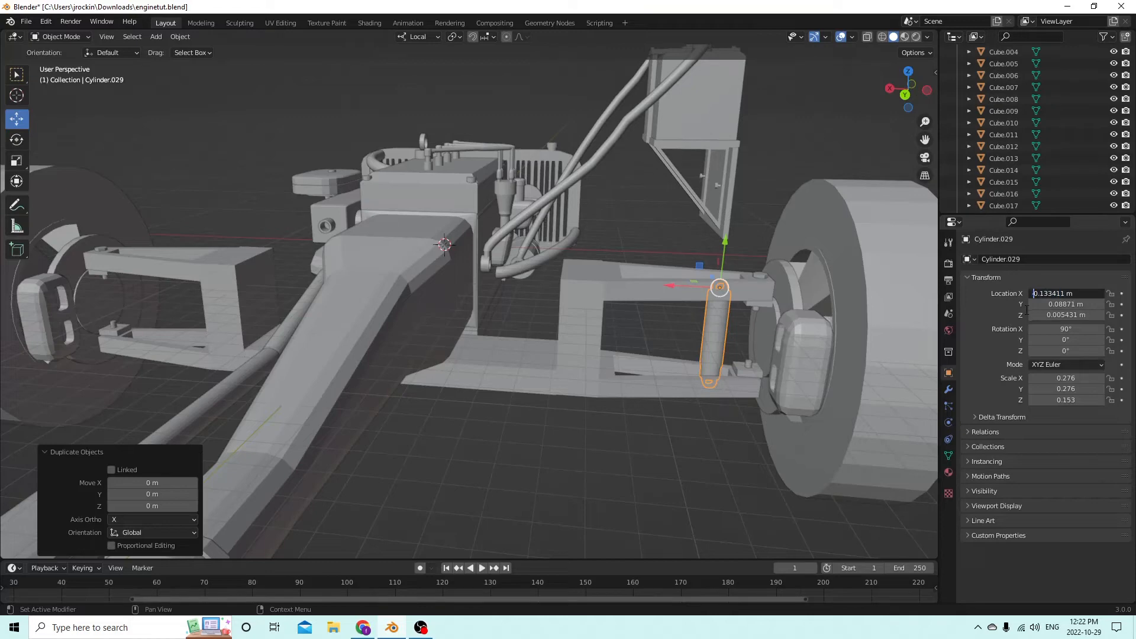
text(-)
key(Return)
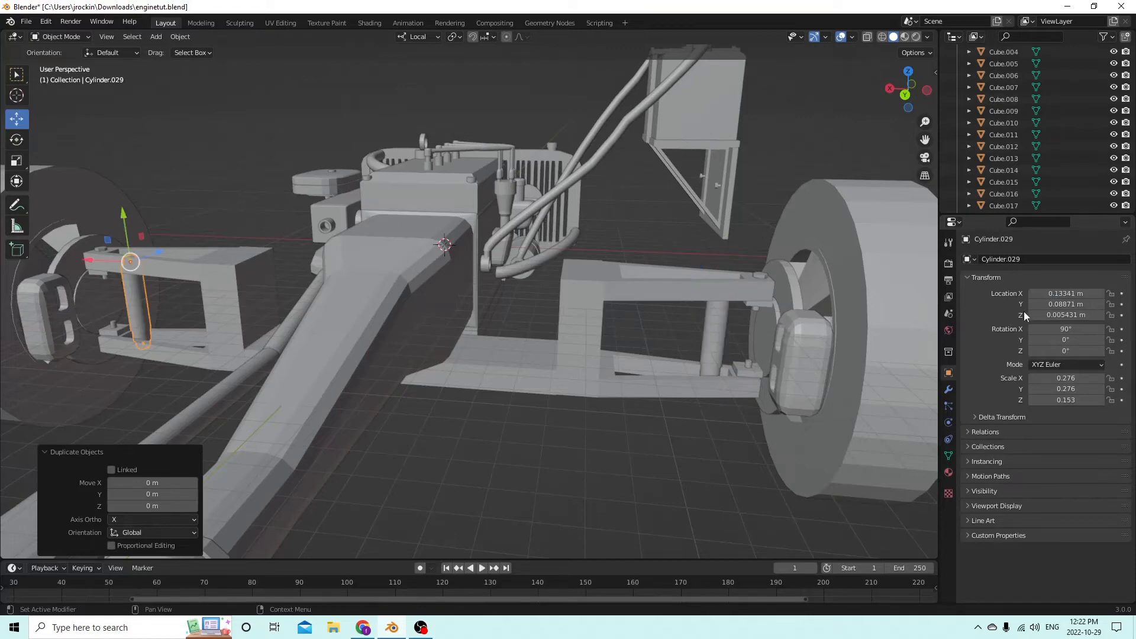
- Duplicate the bolt at the upper suspension arm's outer end, moving the copy about 0.016 m inward and 0.0047 m down to the strut
middle_drag(815, 278, 680, 275)
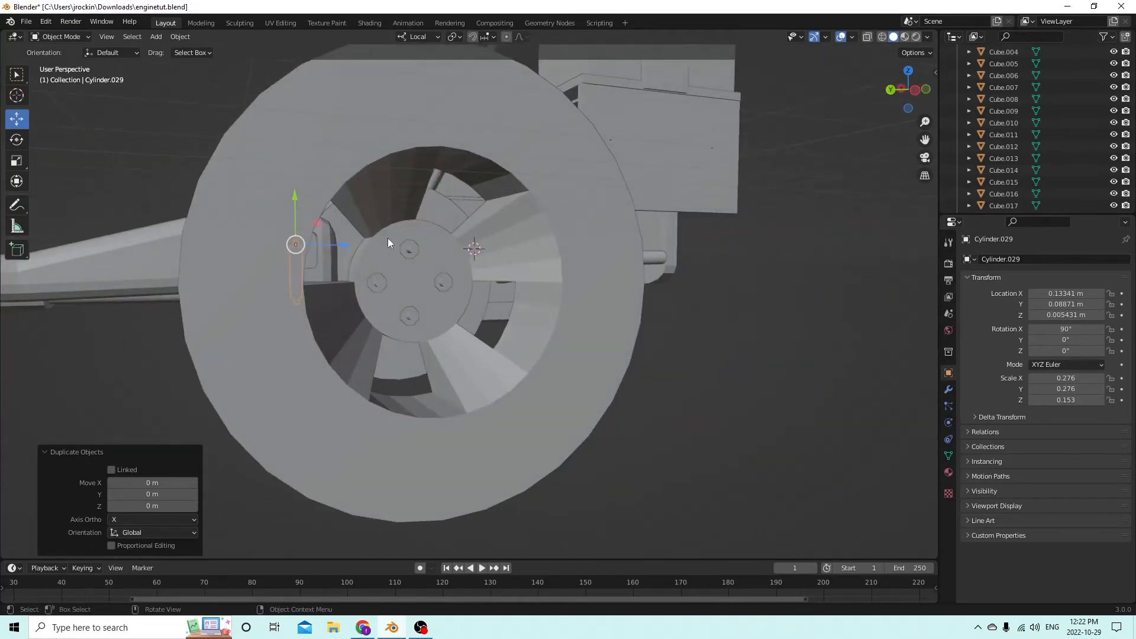
middle_drag(410, 246, 491, 133)
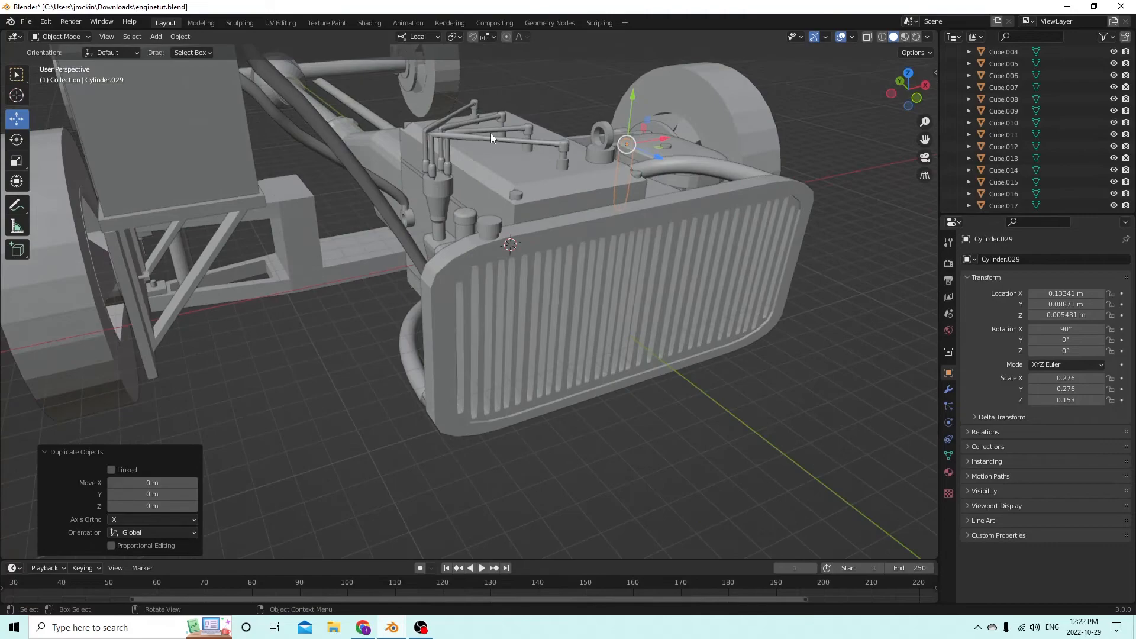
click(516, 198)
middle_drag(516, 197, 277, 284)
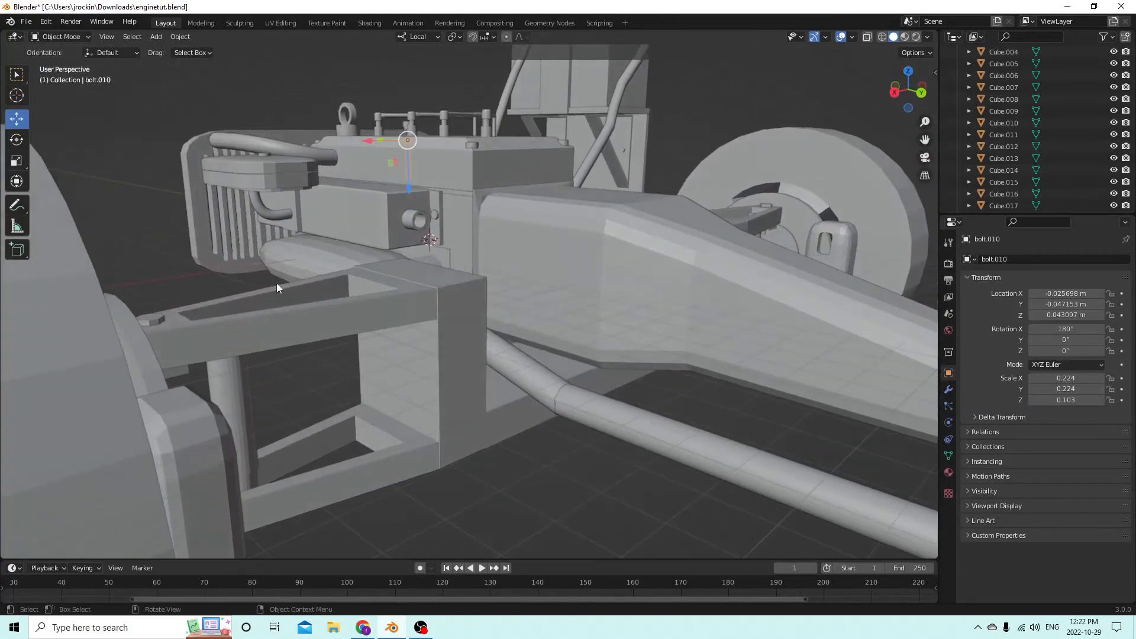
click(156, 320)
middle_drag(157, 320, 273, 378)
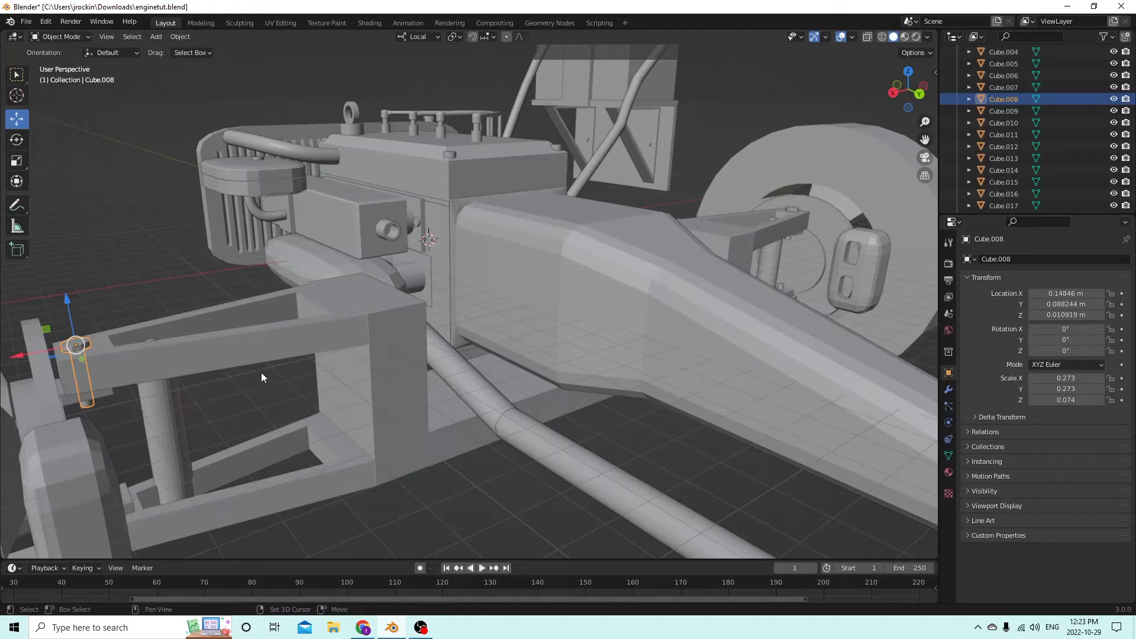
key(shift+d)
key(Escape)
drag(12, 356, 100, 342)
middle_drag(99, 341, 148, 338)
drag(264, 276, 269, 300)
middle_drag(269, 300, 297, 340)
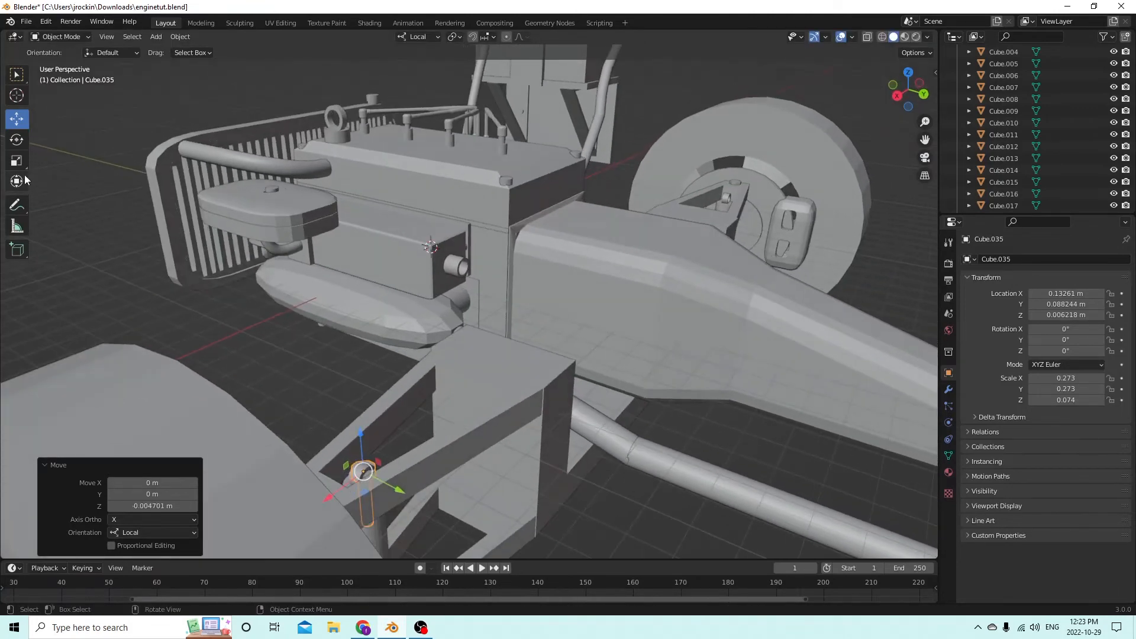
- Set the copied bolt's X rotation to 90°
click(1071, 329)
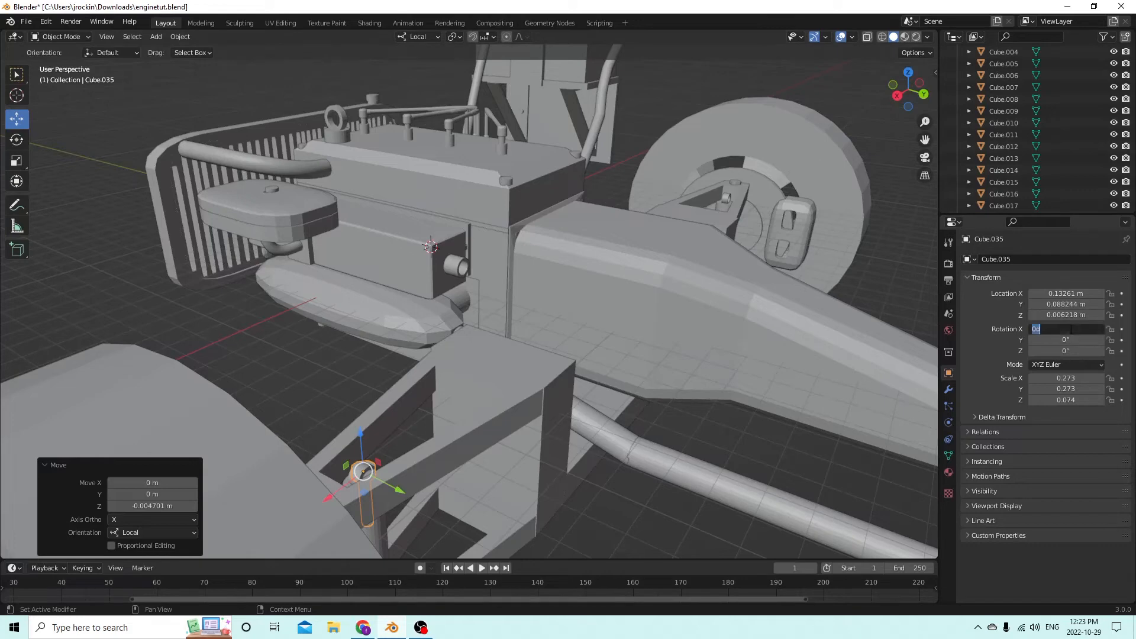
text(90)
key(Return)
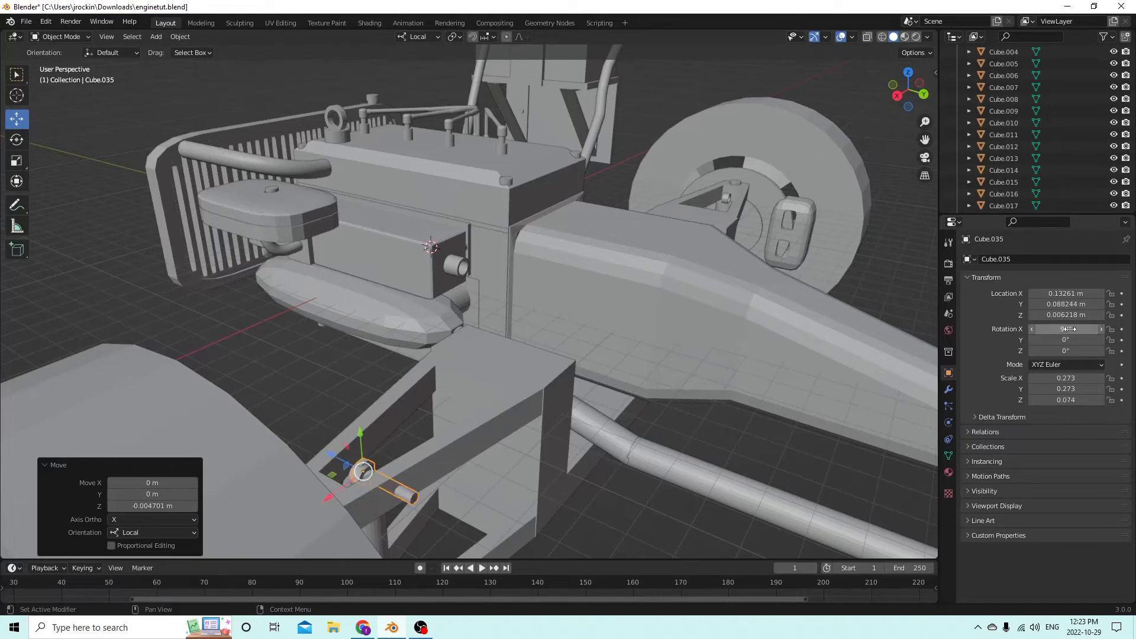
- Move the rotated bolt about 0.0024 m forward along its axis and about 0.0006 m outward to line up with the strut's upper ring
middle_drag(712, 388, 834, 349)
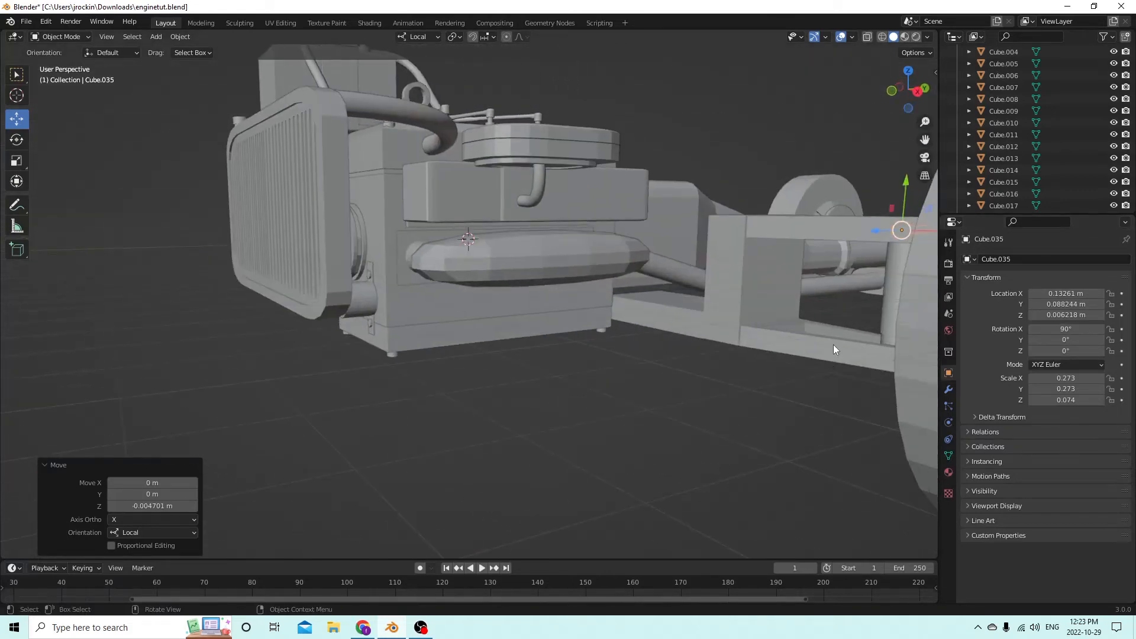
middle_drag(877, 202, 905, 187)
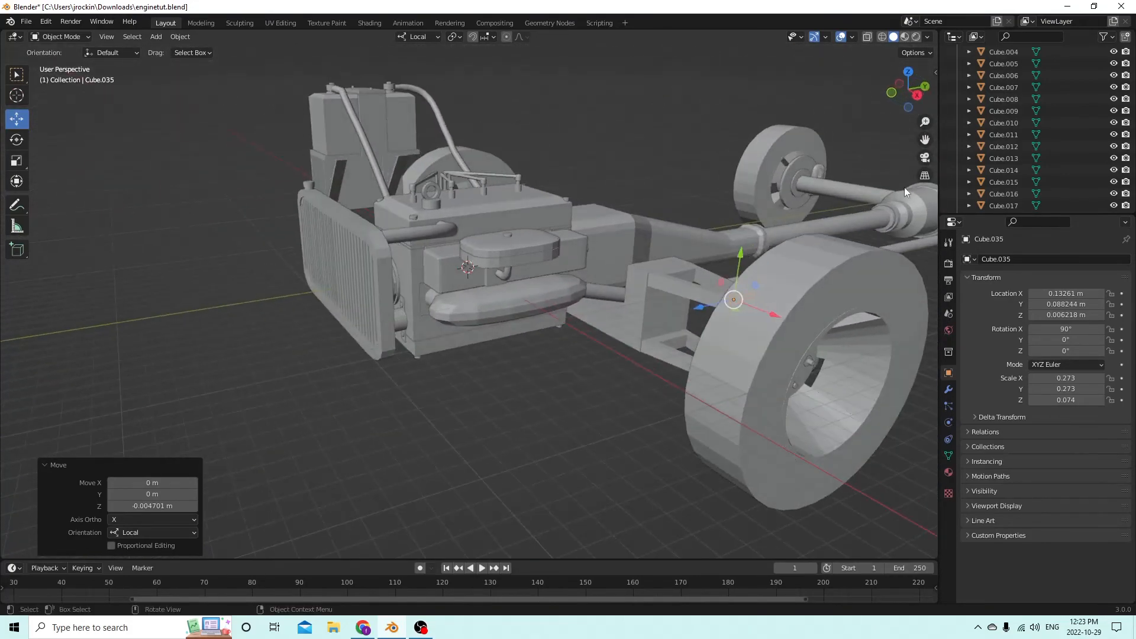
middle_drag(690, 158, 764, 155)
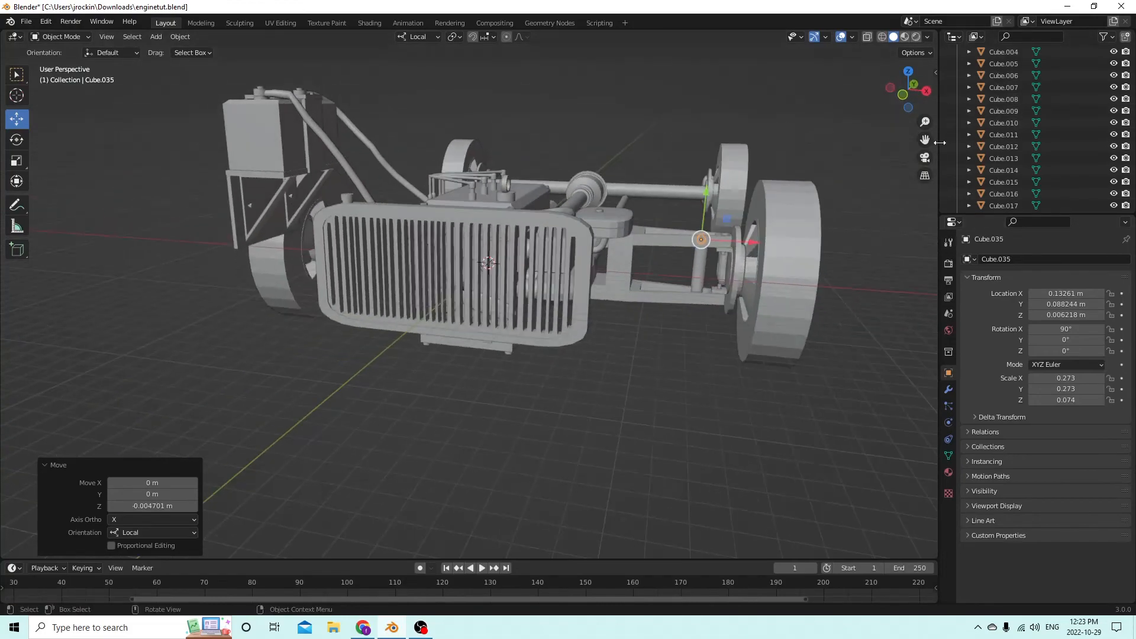
drag(925, 140, 899, 249)
scroll(787, 237, up, 4)
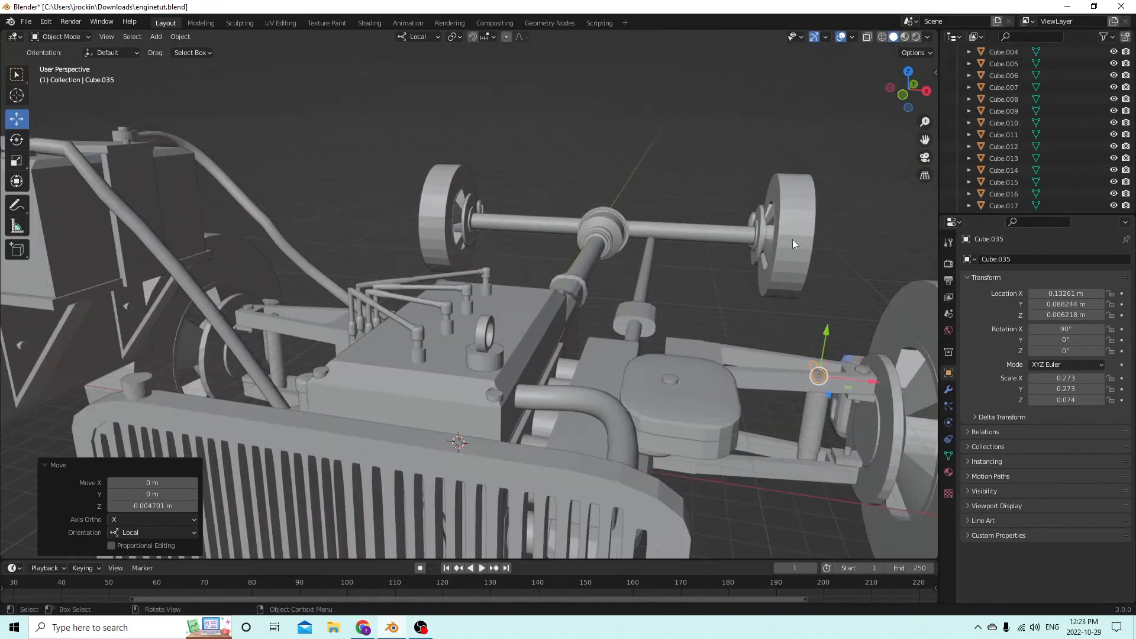
drag(924, 140, 858, 156)
middle_drag(861, 183, 843, 288)
scroll(858, 321, up, 3)
scroll(862, 314, up, 4)
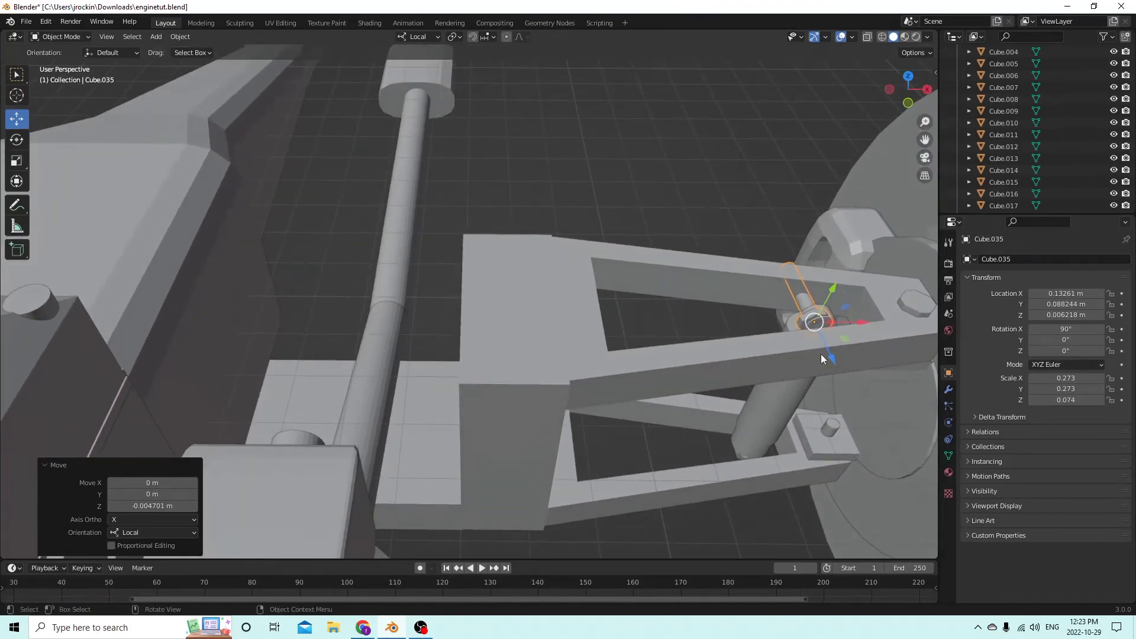
drag(823, 356, 865, 335)
middle_drag(865, 335, 778, 322)
drag(925, 140, 738, 112)
middle_drag(889, 217, 876, 287)
drag(700, 324, 701, 334)
- Reselect the horizontal bolt and move it about 0.004 m further forward and about 0.0001 m outward through the upper arm
click(698, 333)
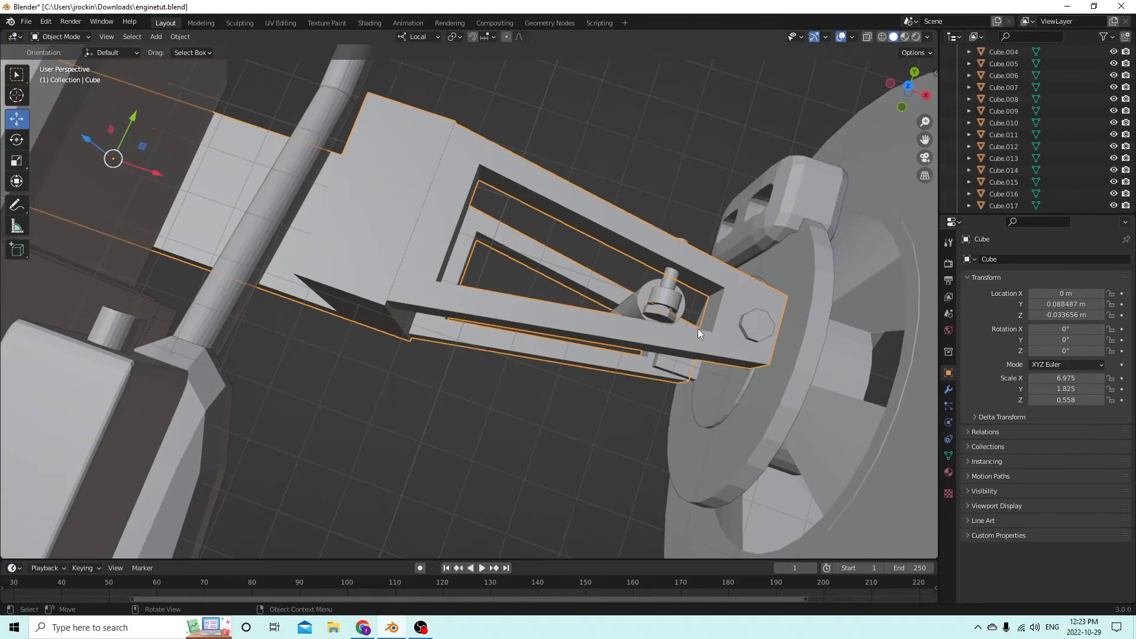
middle_drag(698, 329, 673, 321)
click(690, 360)
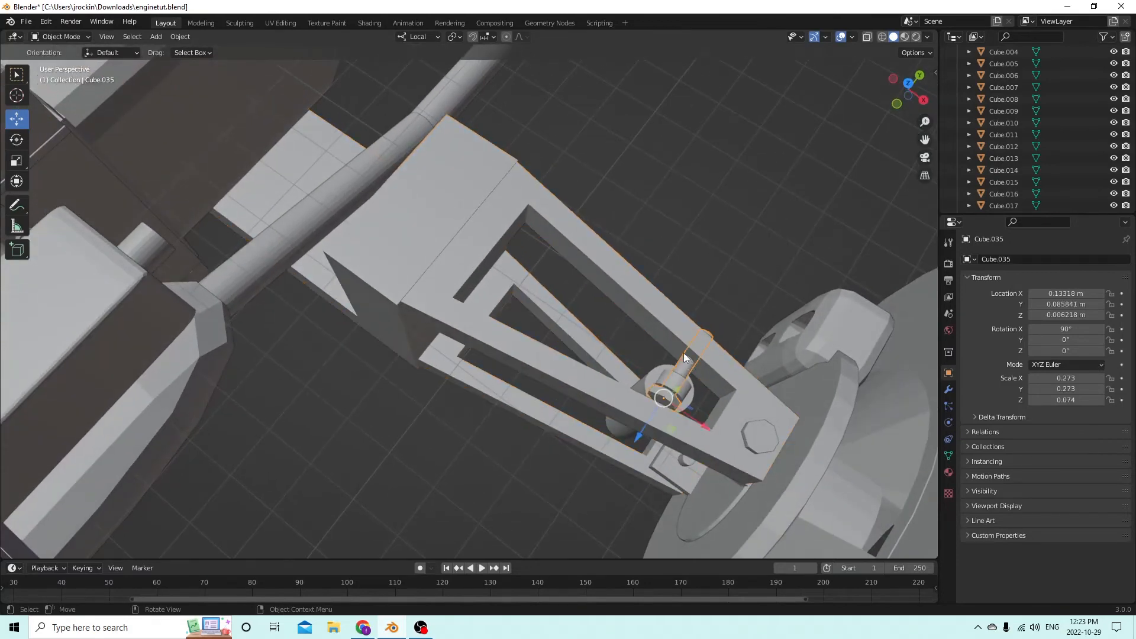
drag(643, 435, 691, 446)
- Stretch the horizontal strut bolt along its axis to a Z scale of about 0.107 and move it about 0.0028 m forward
middle_drag(691, 447, 206, 118)
click(21, 167)
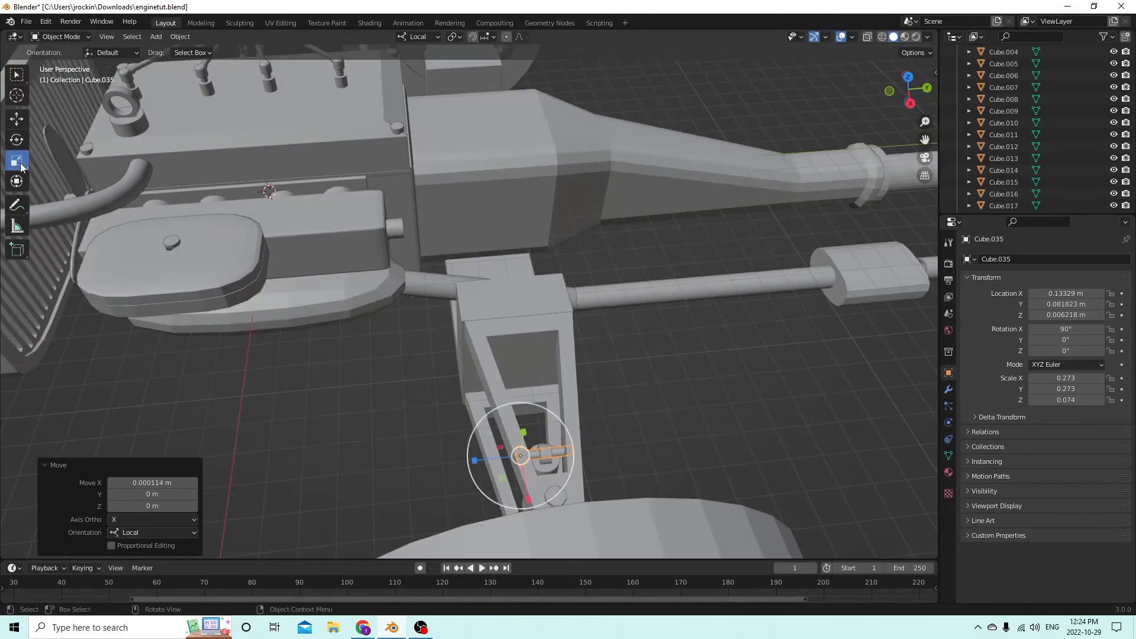
drag(475, 460, 446, 462)
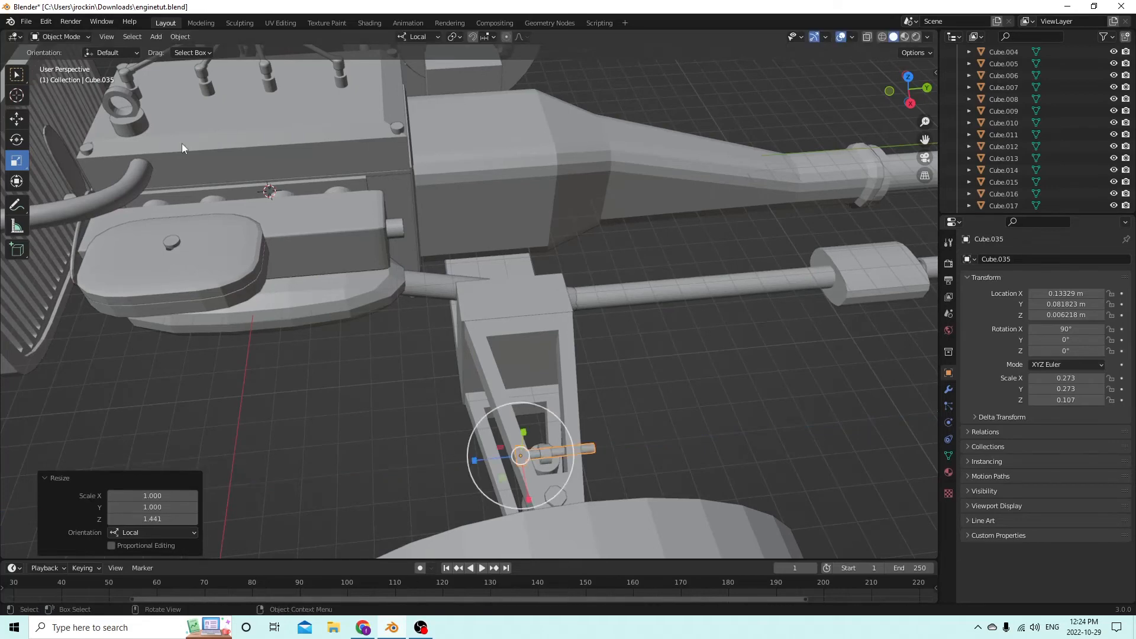
click(16, 118)
drag(480, 454, 457, 455)
- Duplicate the horizontal bolt about 0.042 m straight down to the strut's lower mount on the lower suspension arm
middle_drag(457, 455, 588, 373)
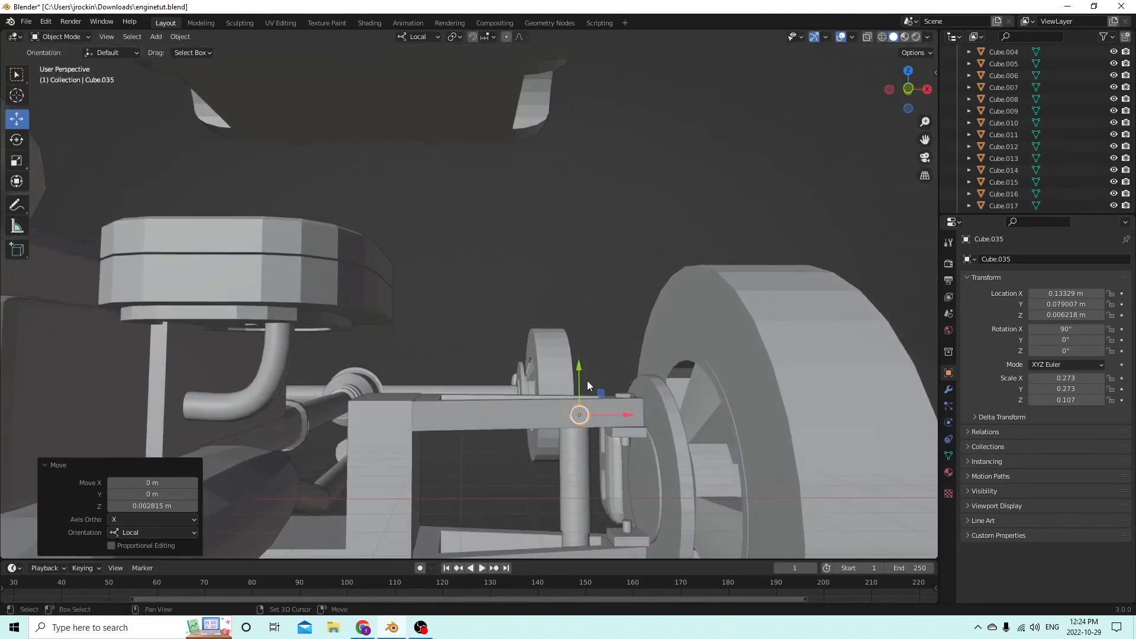
key(shift+d)
key(y)
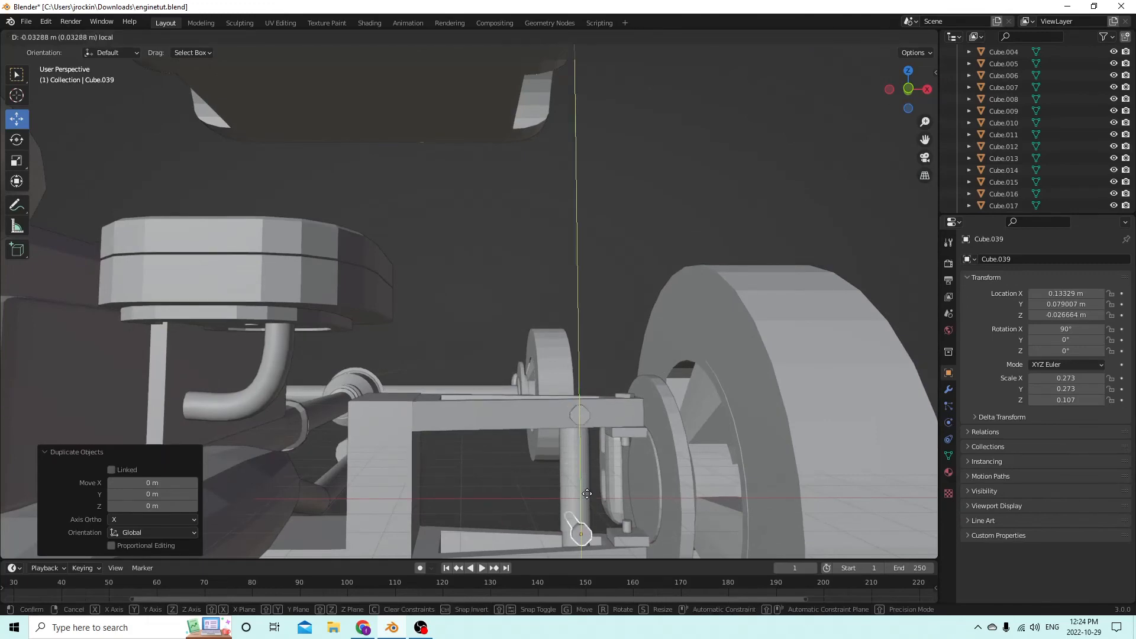
click(581, 523)
- Duplicate the lower strut bolt in place and set the copy's X location to -0.13329 m for the opposite suspension arm
middle_drag(582, 523, 513, 483)
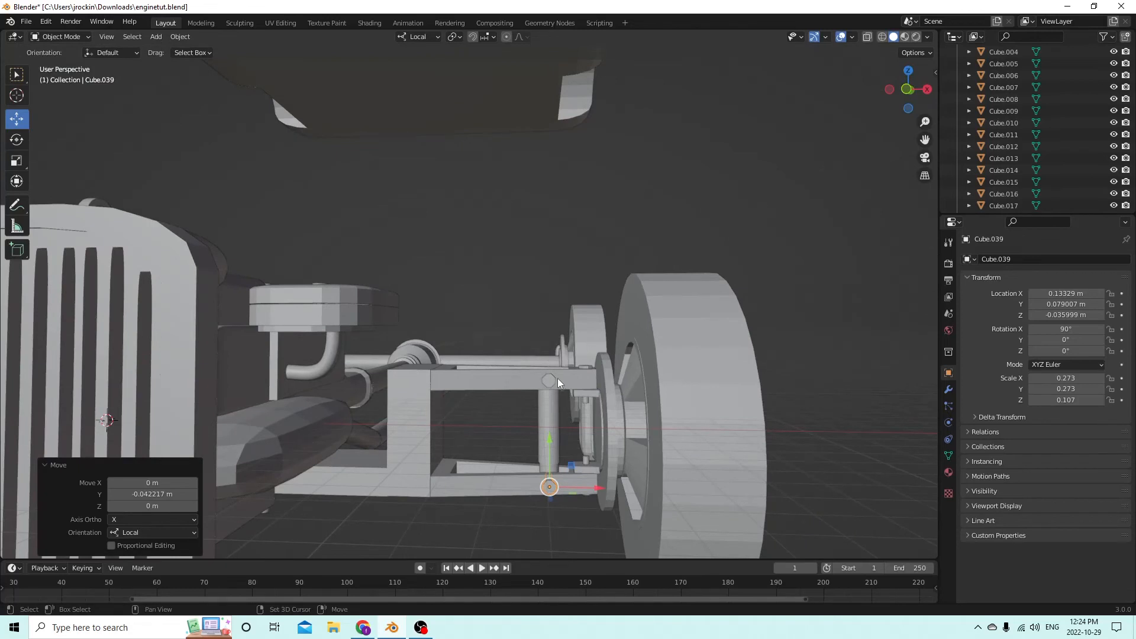
key(shift+d)
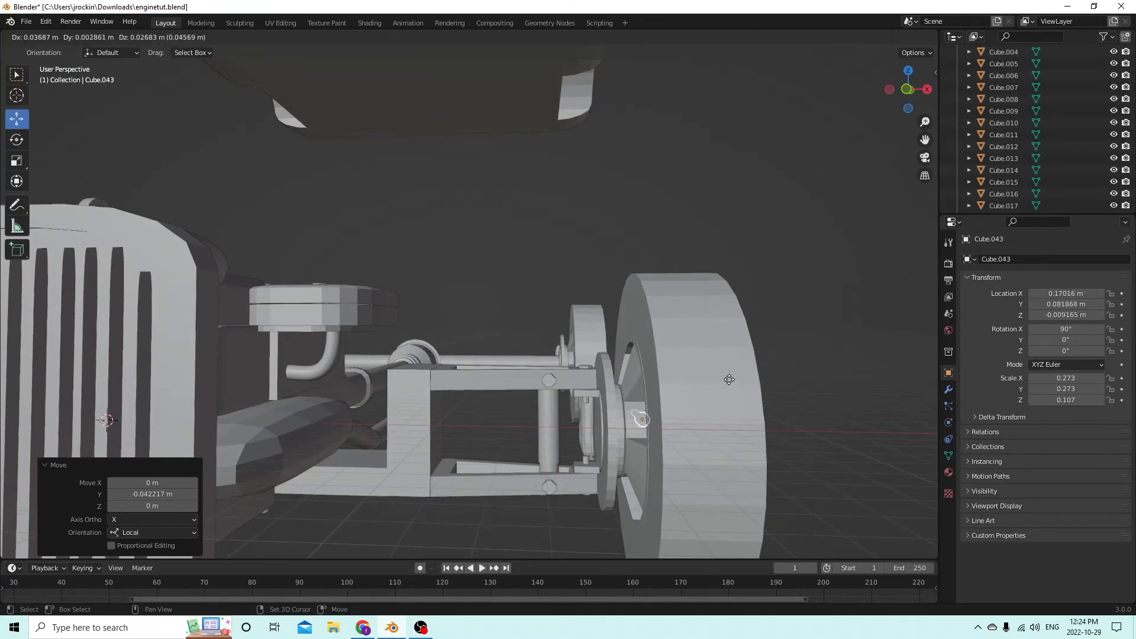
right_click(830, 335)
click(1045, 294)
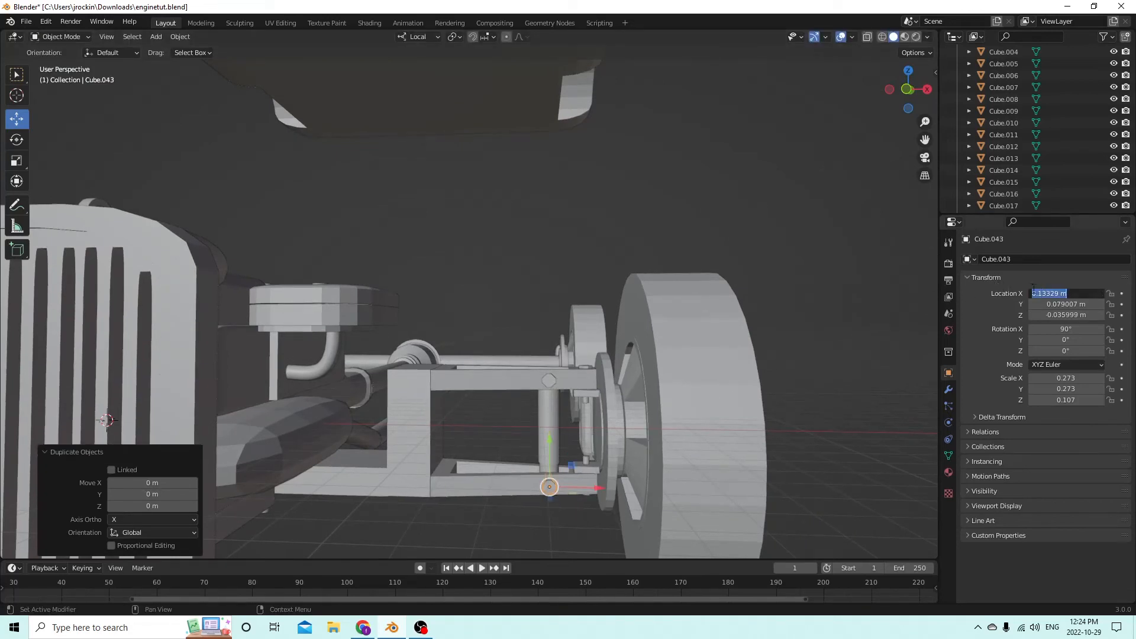
text(-)
key(Return)
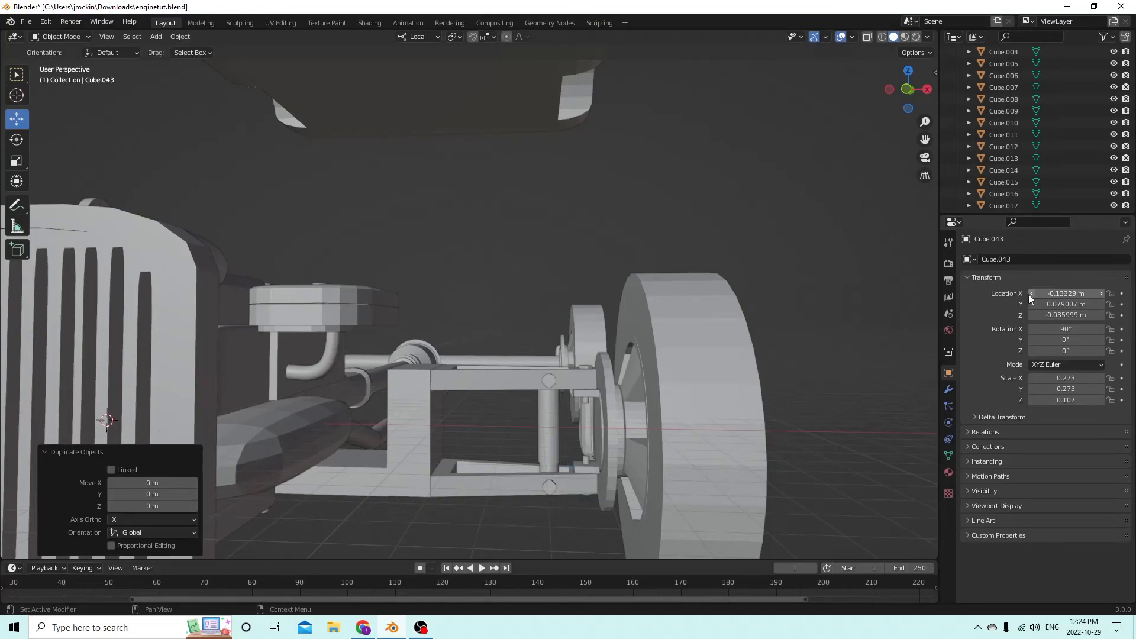
- Duplicate the upper strut bolt in place and set the copy's X location to -0.13329 m for the opposite upper arm
middle_drag(567, 283, 570, 310)
scroll(570, 310, up, 3)
scroll(515, 336, down, 4)
mouse_move(515, 336)
middle_down()
mouse_move(420, 335)
mouse_move(483, 354)
mouse_move(510, 336)
middle_up()
click(512, 339)
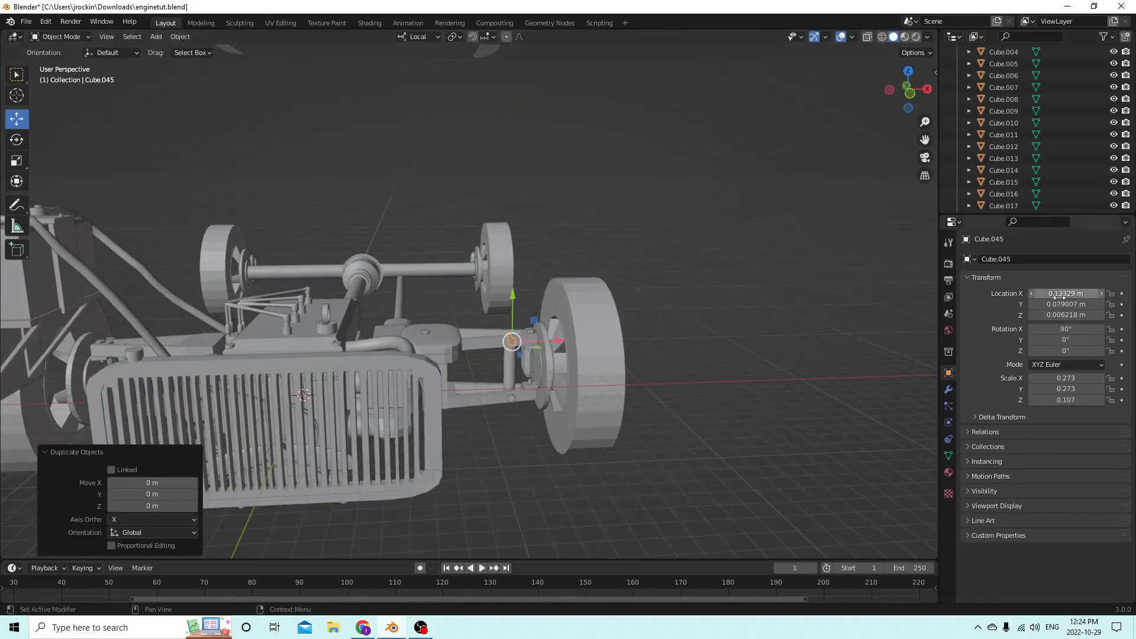
click(1043, 292)
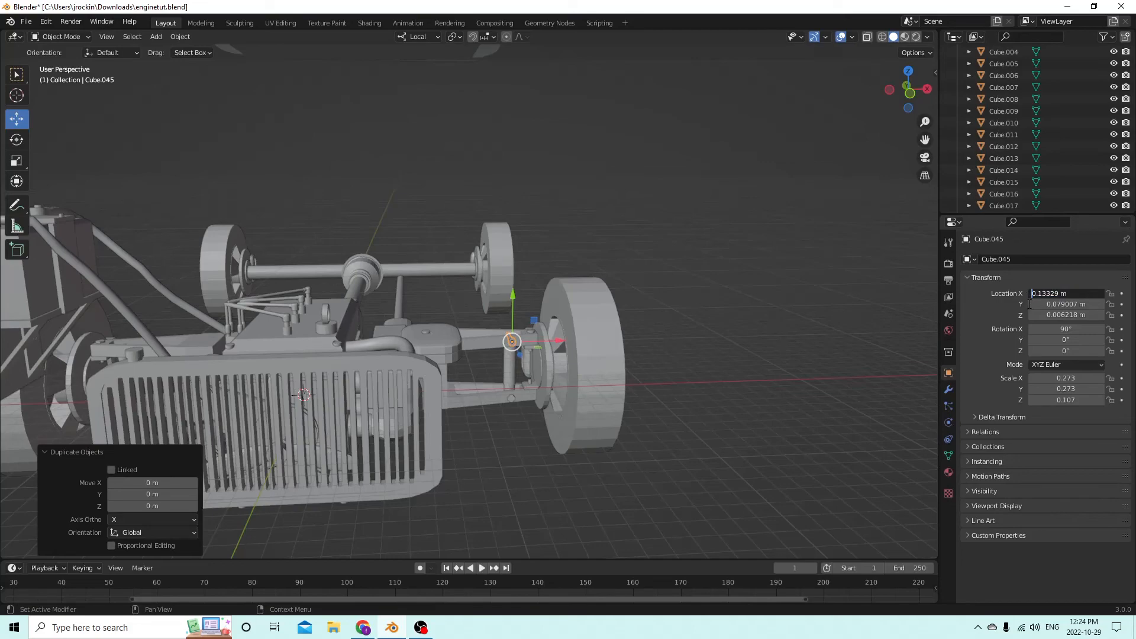
text(-)
key(Return)
- Examine the struts and their bolts in the front suspension arms on both sides of the chassis
middle_drag(812, 286, 649, 270)
scroll(646, 273, up, 1)
scroll(609, 324, up, 2)
middle_drag(609, 324, 482, 473)
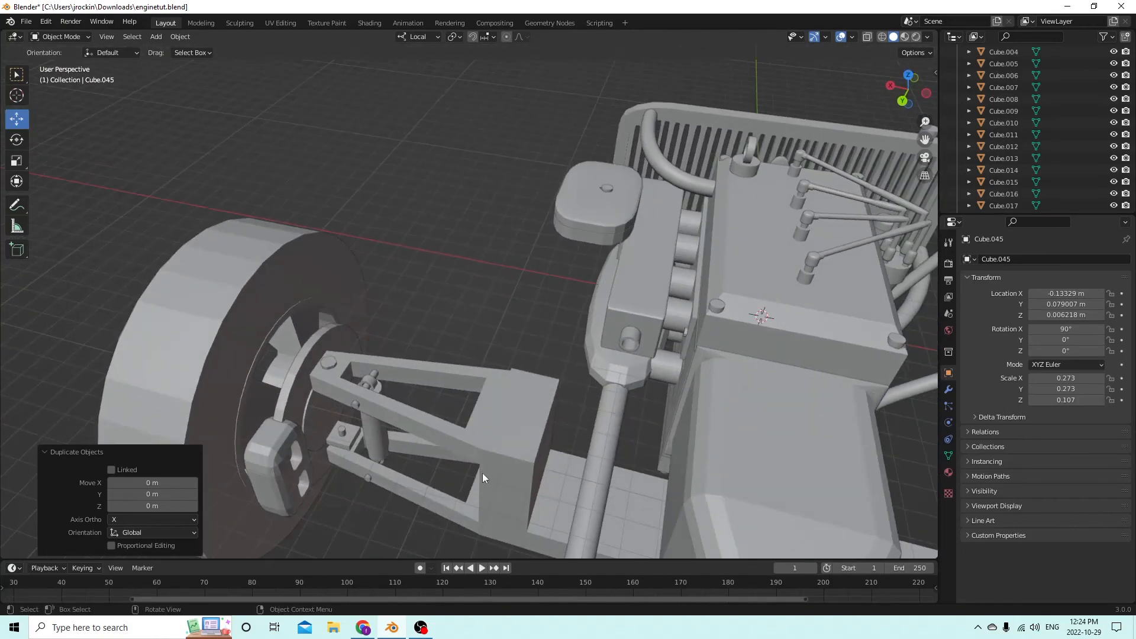
click(439, 417)
middle_drag(440, 415, 190, 401)
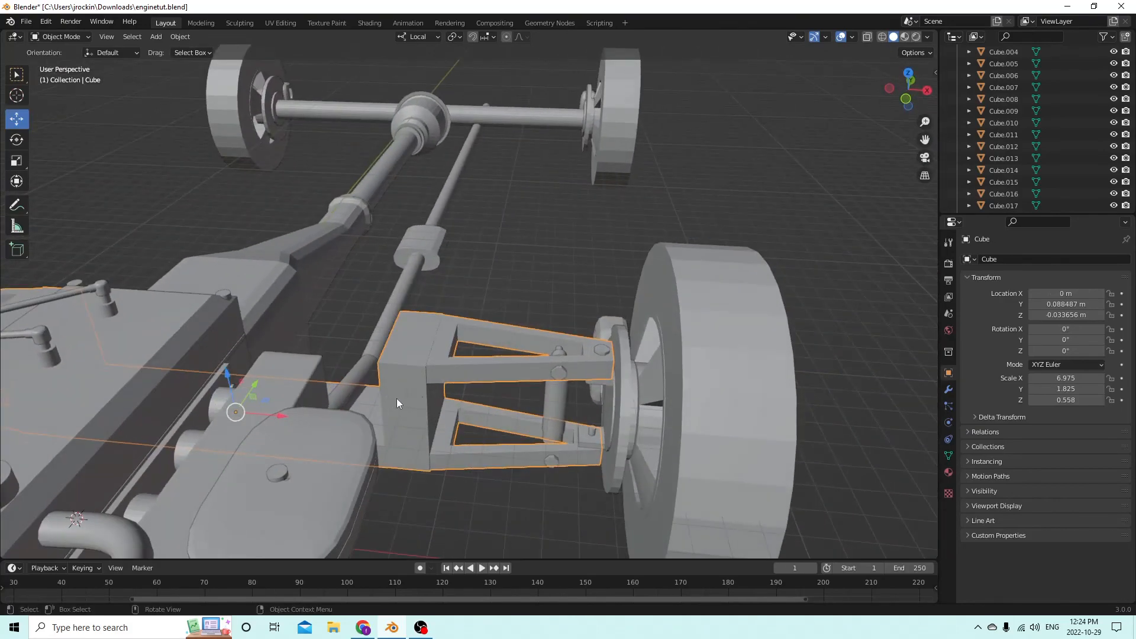
middle_drag(397, 399, 339, 357)
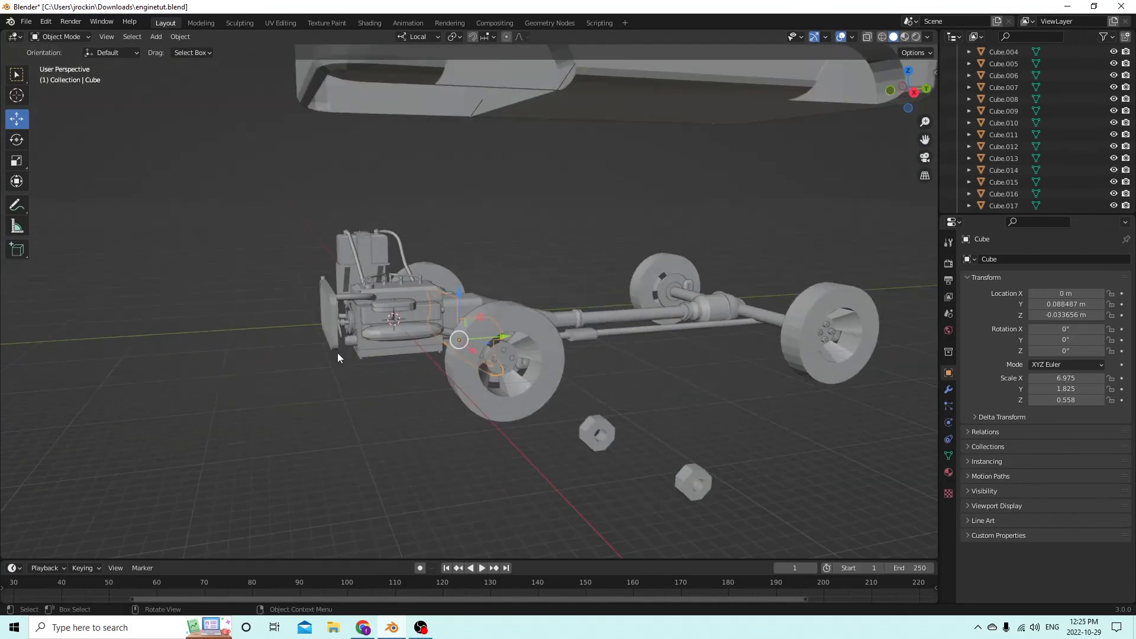
- Lower the car body about 0.28 m onto the chassis and inspect how the wheels and engine bay fit
middle_drag(599, 120, 647, 80)
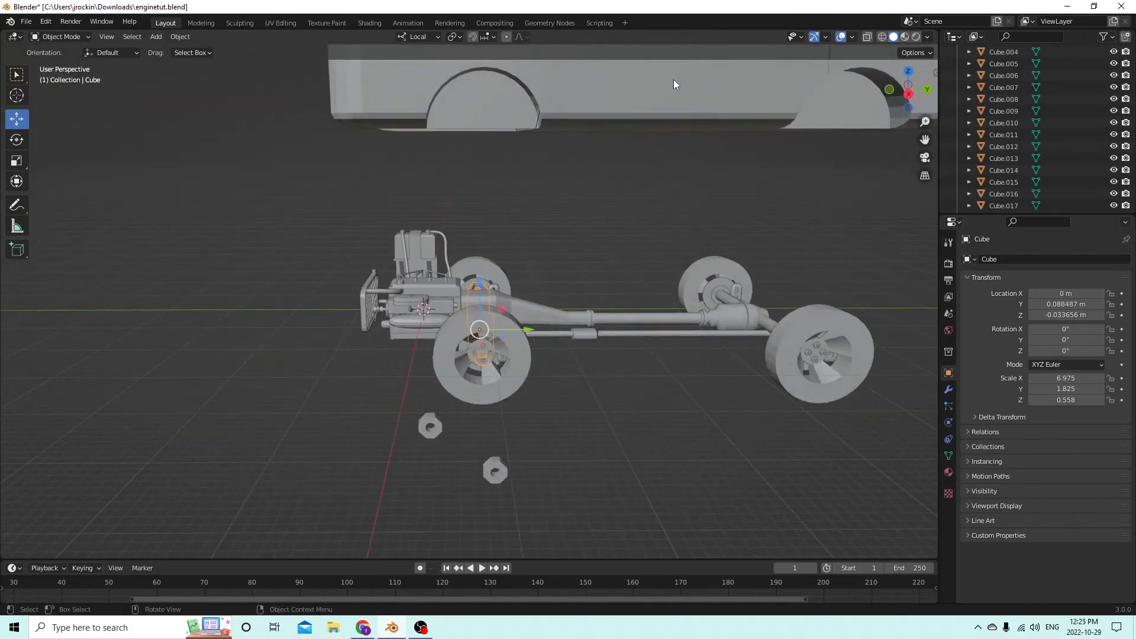
scroll(673, 84, down, 3)
click(651, 113)
scroll(639, 91, down, 2)
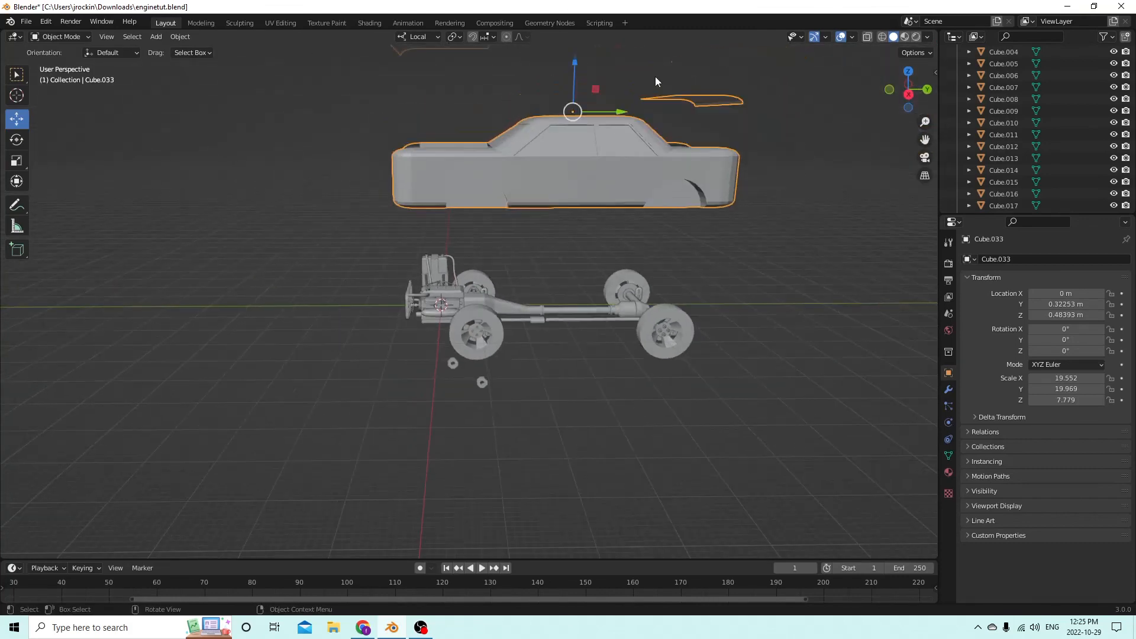
drag(577, 70, 584, 176)
middle_drag(584, 175, 909, 225)
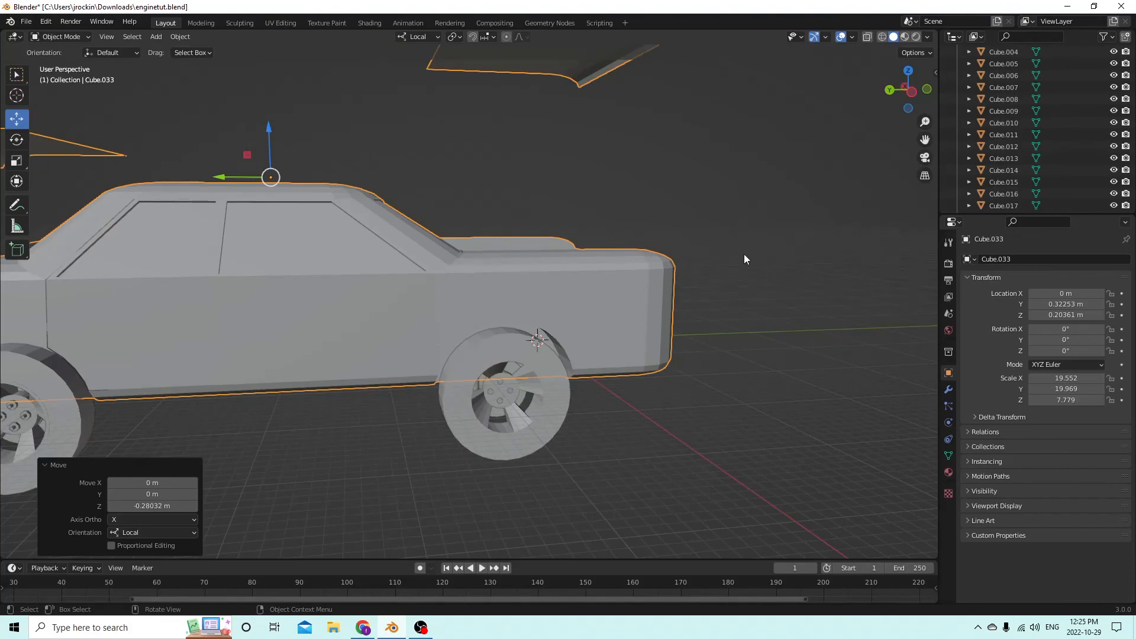
middle_drag(744, 259, 418, 339)
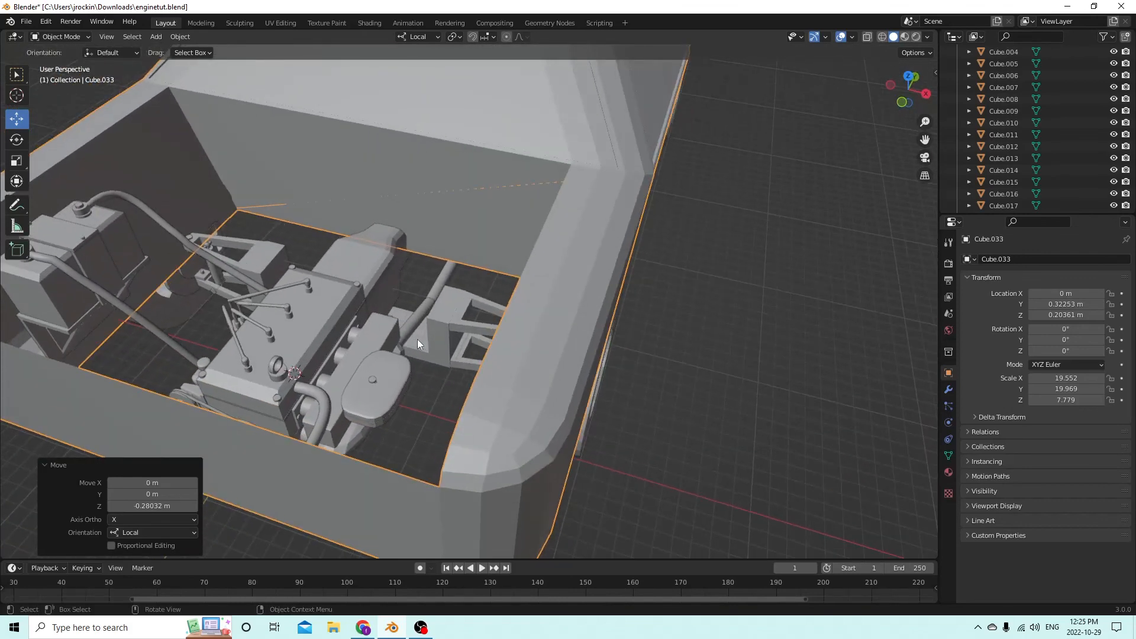